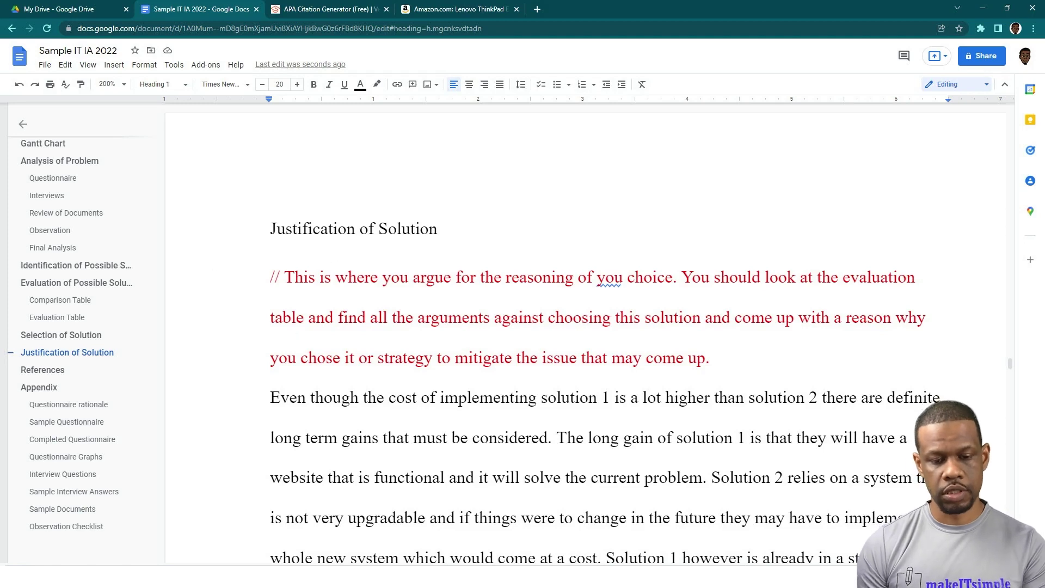
- Review the document from Justification of Solution to the References page, and check the presentation mark scheme in the CAPE syllabus PDF in Foxit Reader
scroll(377, 258, down, 12)
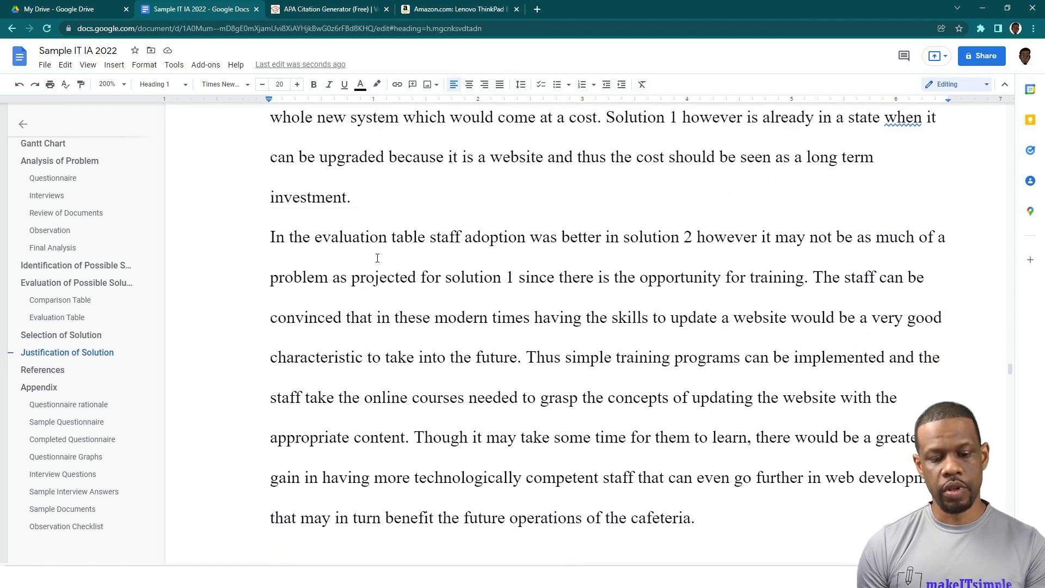
scroll(377, 258, down, 5)
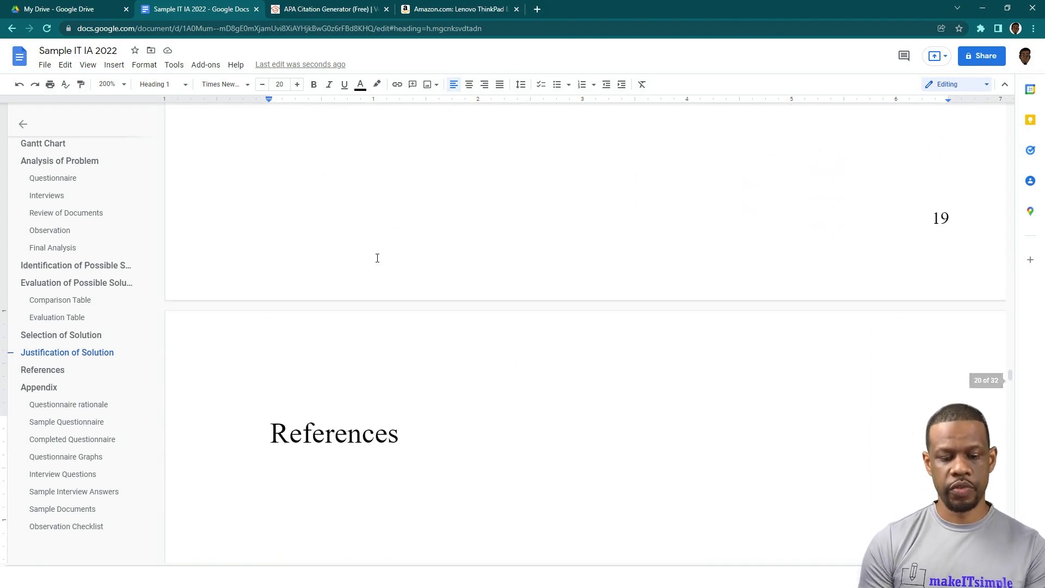
scroll(378, 258, down, 3)
scroll(378, 259, down, 2)
key(Left)
key(End)
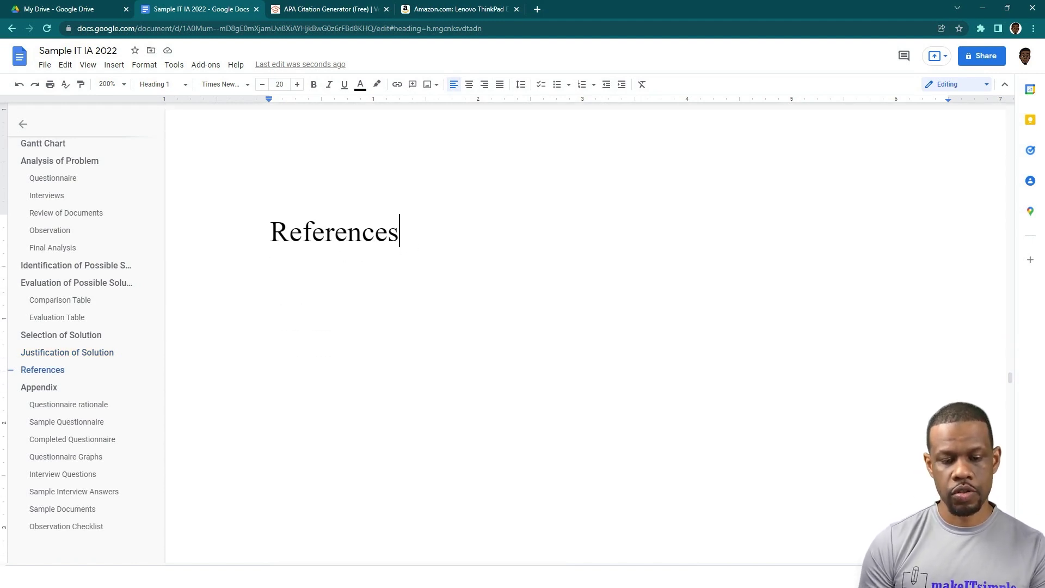
key(alt+Tab)
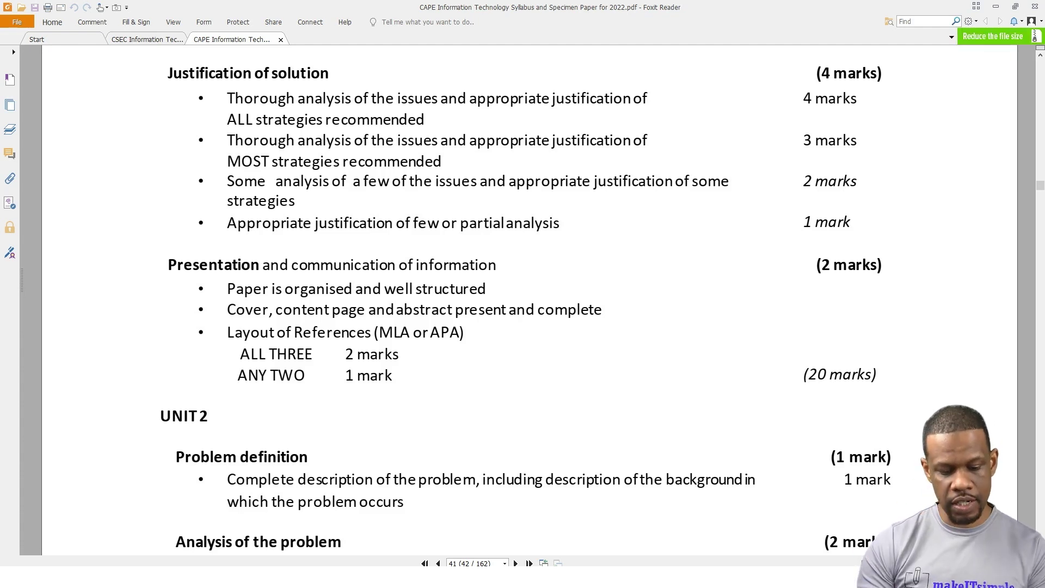
key(alt+Tab)
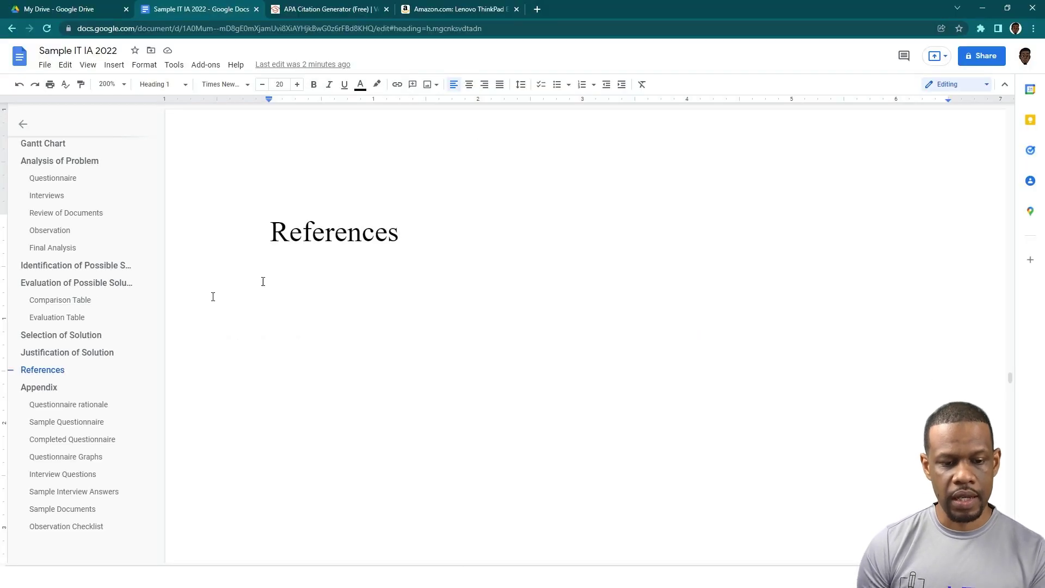
- Go to the Cover page, set the zoom to 100%, and look over the cover and table of contents
scroll(85, 297, up, 3)
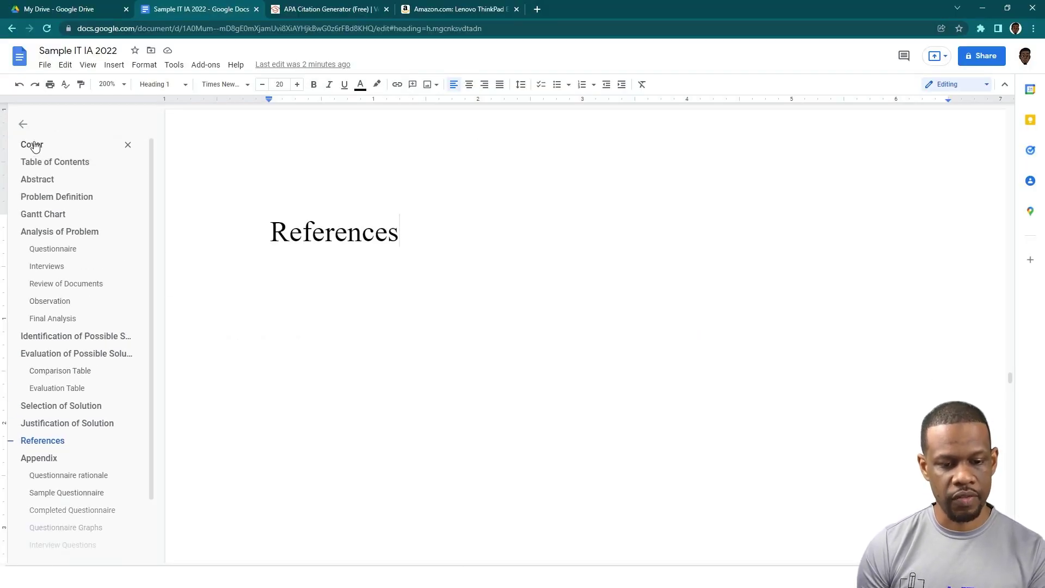
click(32, 147)
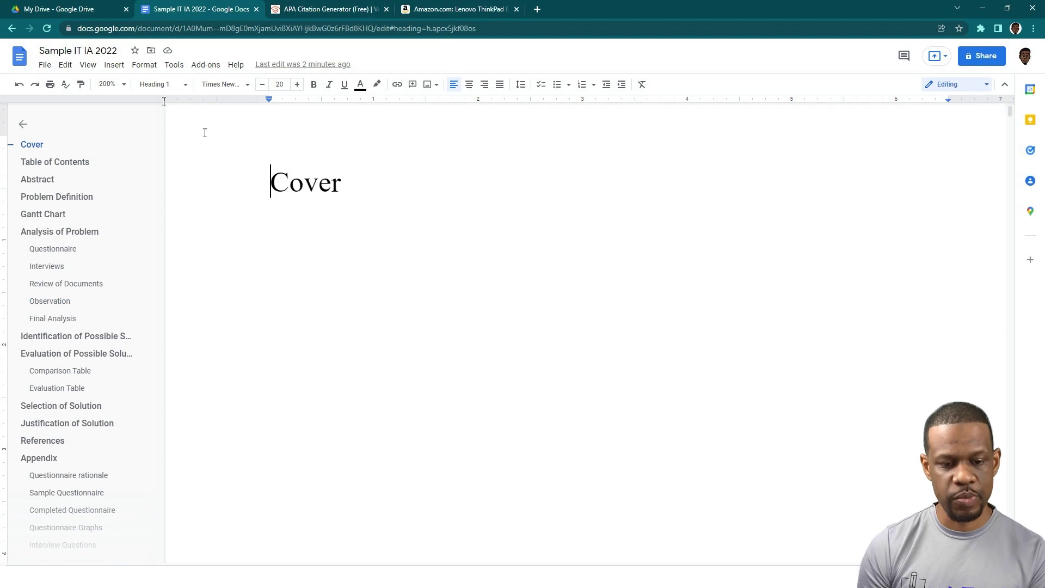
click(124, 85)
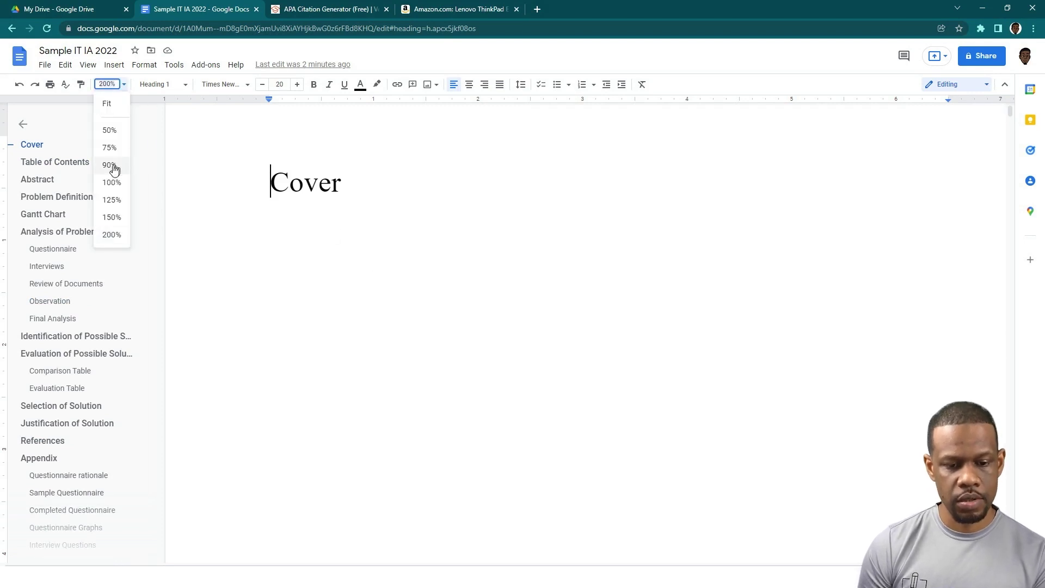
click(111, 183)
scroll(664, 544, down, 10)
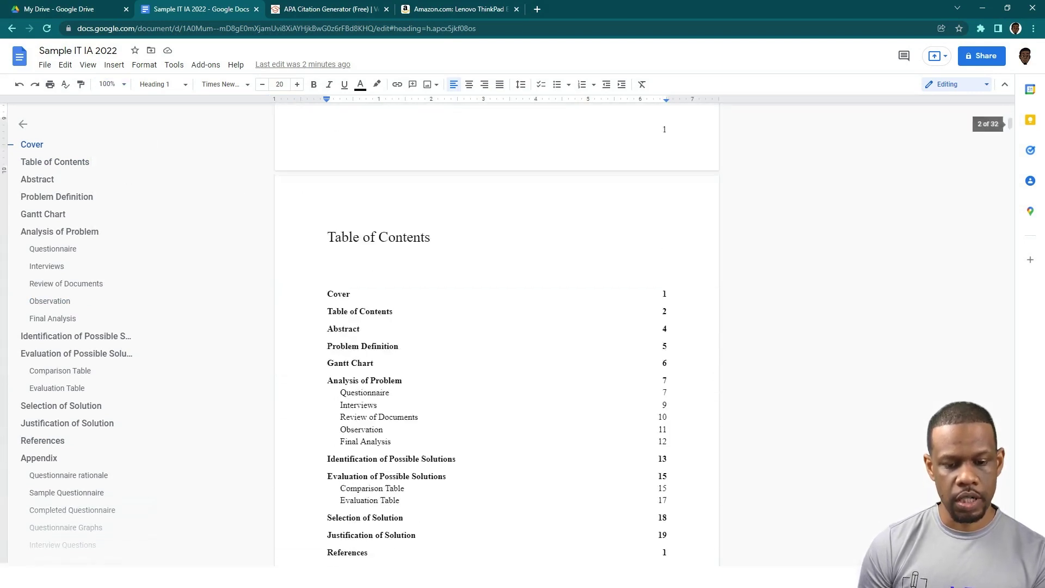
scroll(665, 534, up, 10)
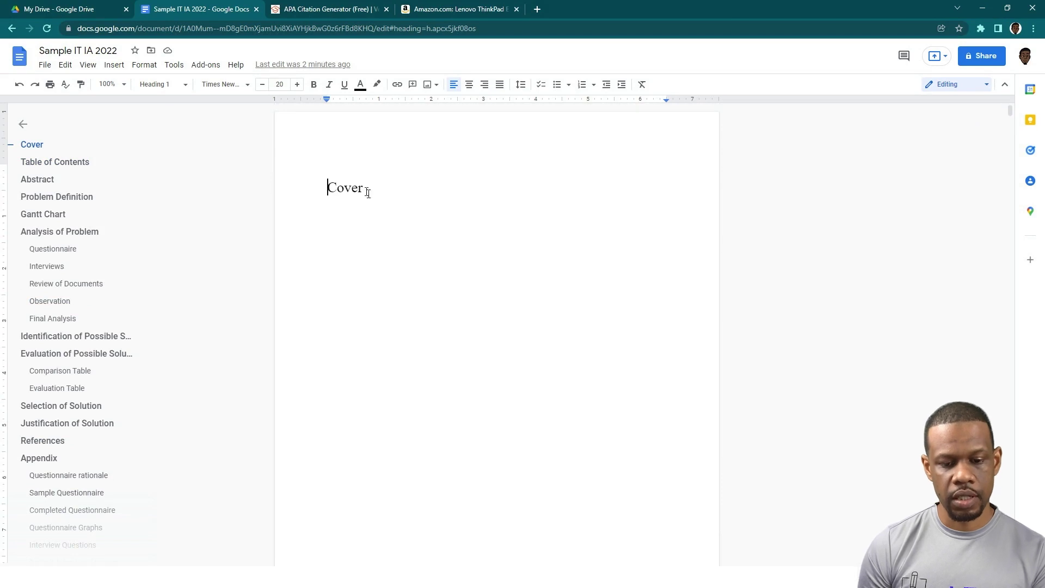
- Add an empty line below the Cover heading and set the zoom to 200%
click(344, 187)
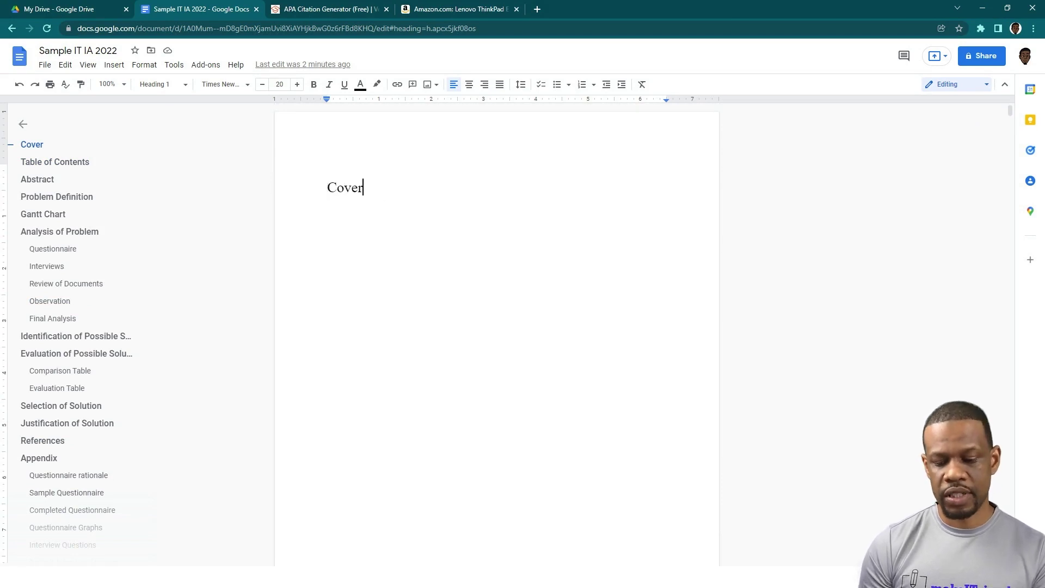
click(382, 189)
key(Return)
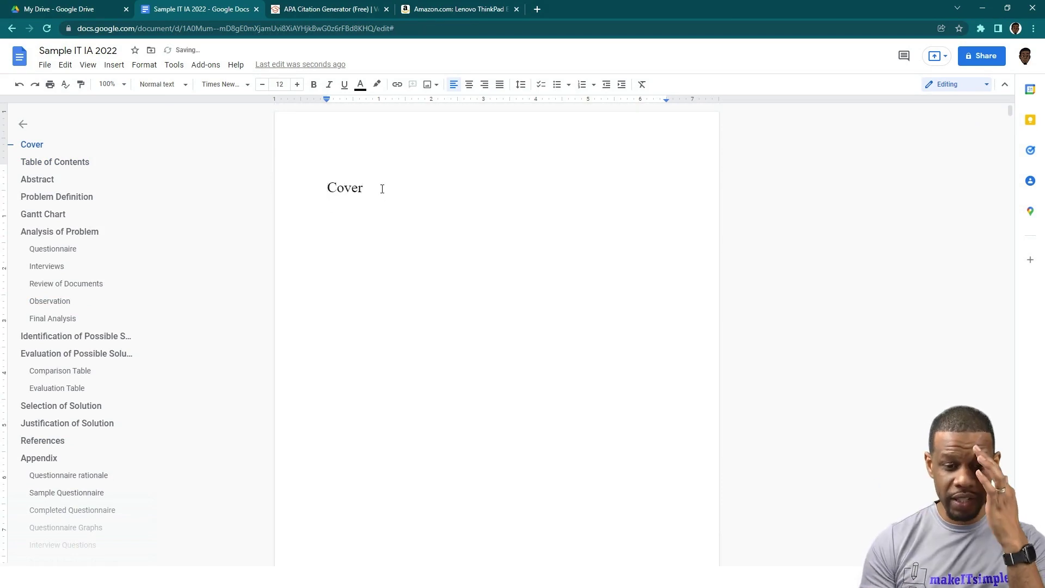
click(122, 85)
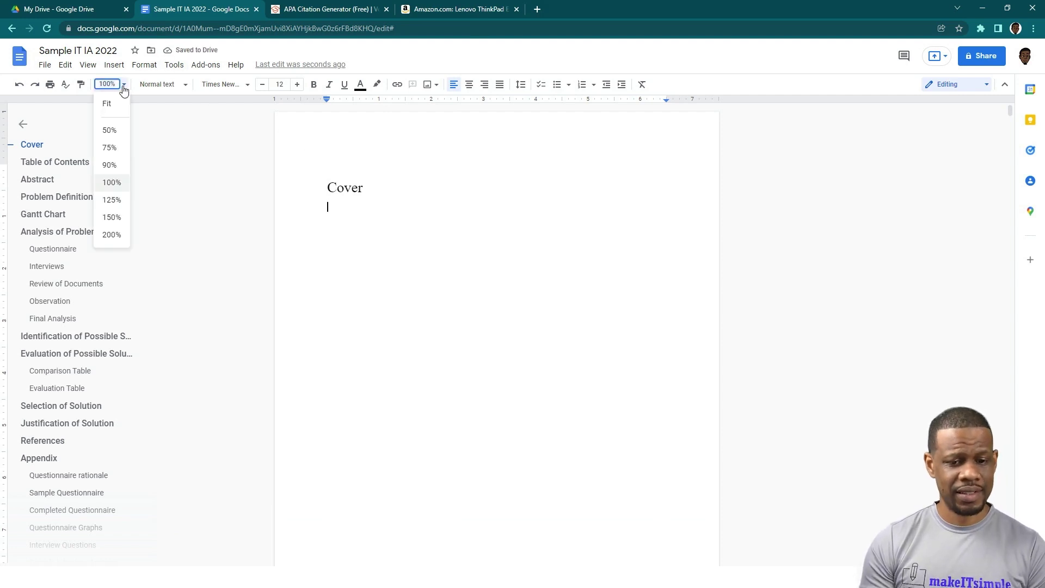
click(111, 235)
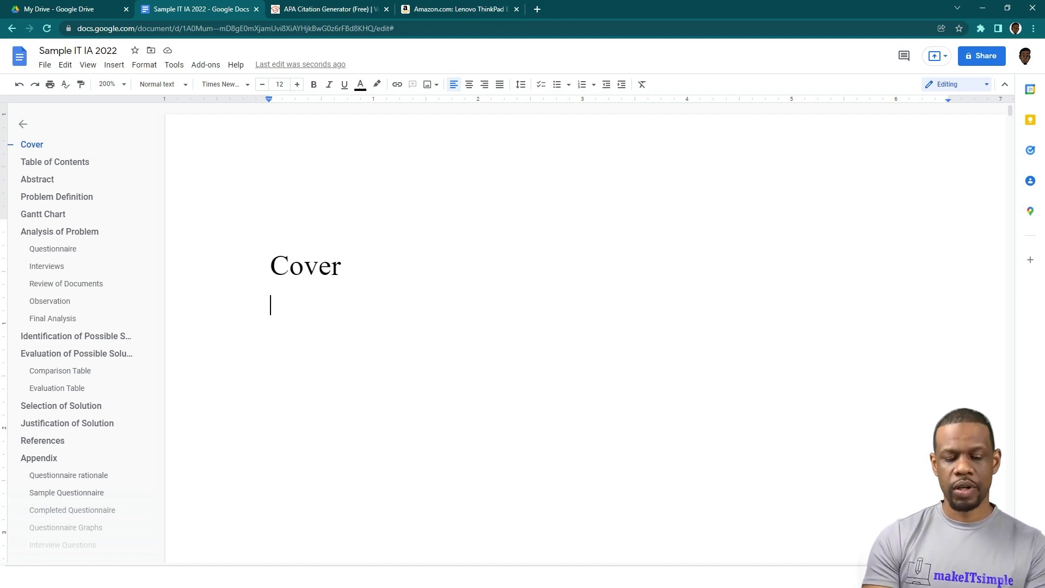
- Write the labels "Name:", "School:" and "Candidate Number:" on separate lines below the Cover heading
text(N)
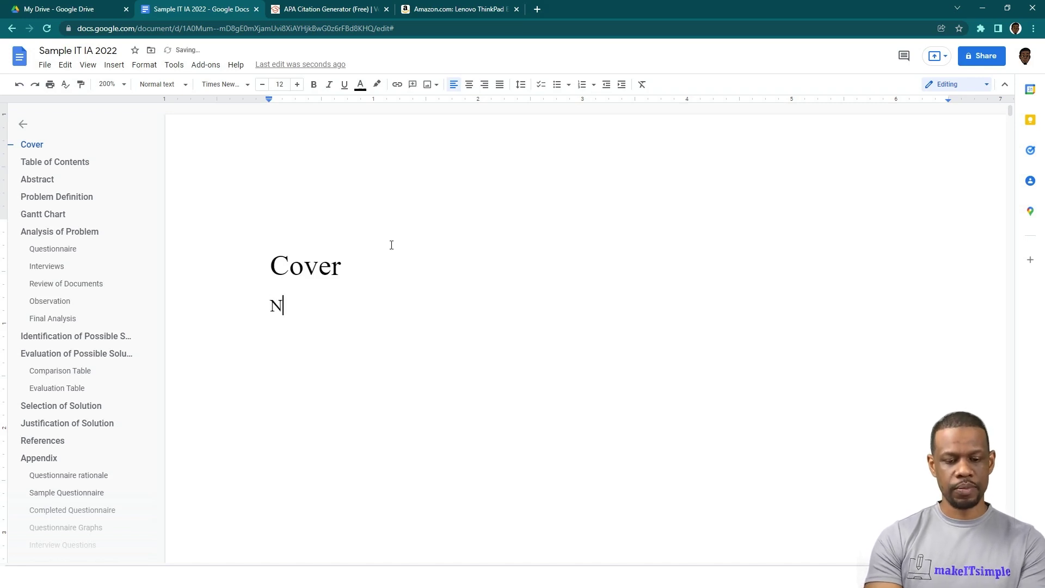
text(ame:)
key(Return)
text(School:)
key(Return)
text(Candidate Number)
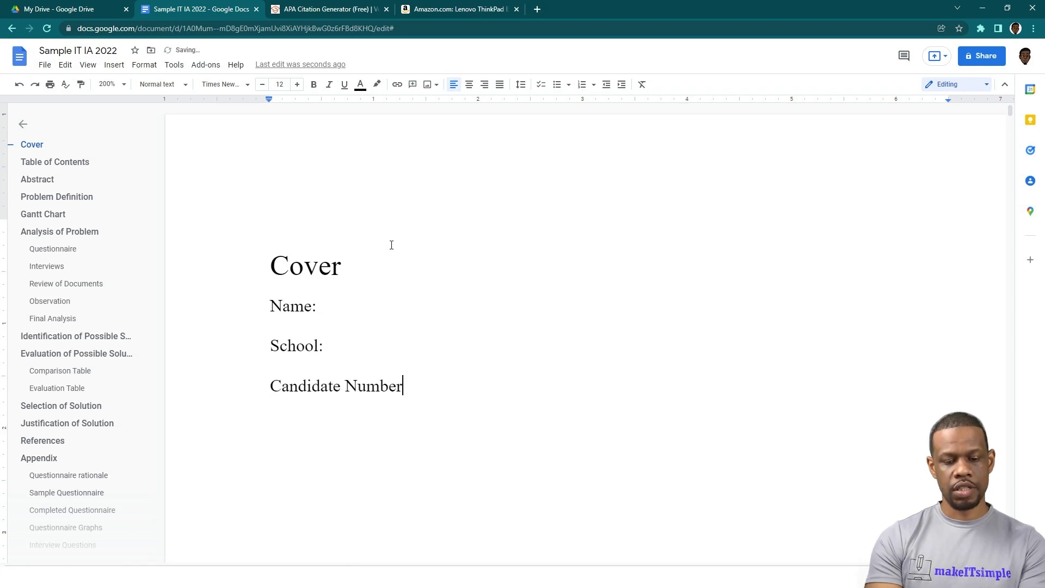
key(Return)
key(BackSpace)
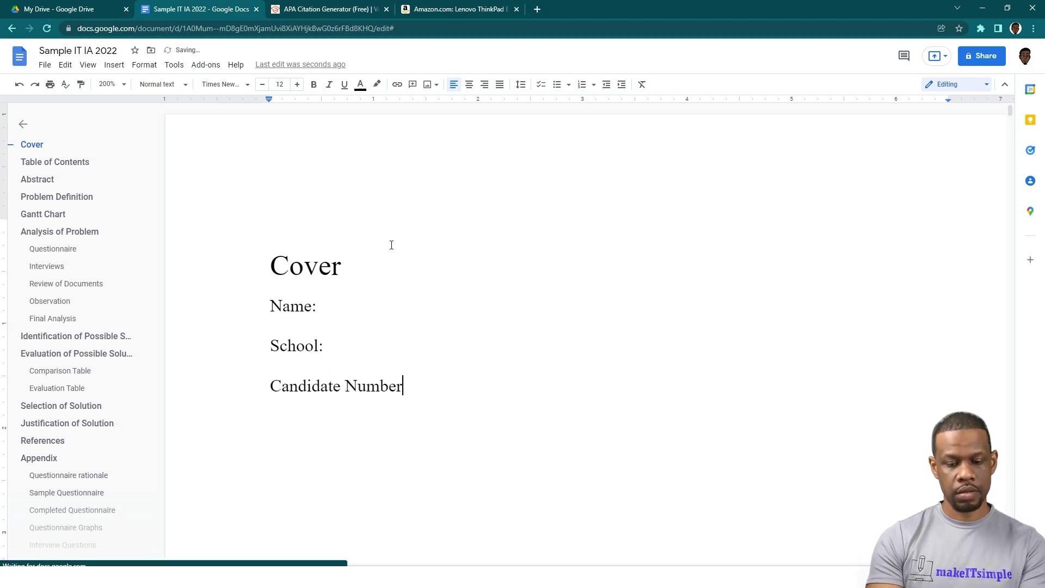
text(:)
key(Return)
- Add the labels "Teacher:" and "Title:" on separate lines below the Candidate Number label
text(Teac)
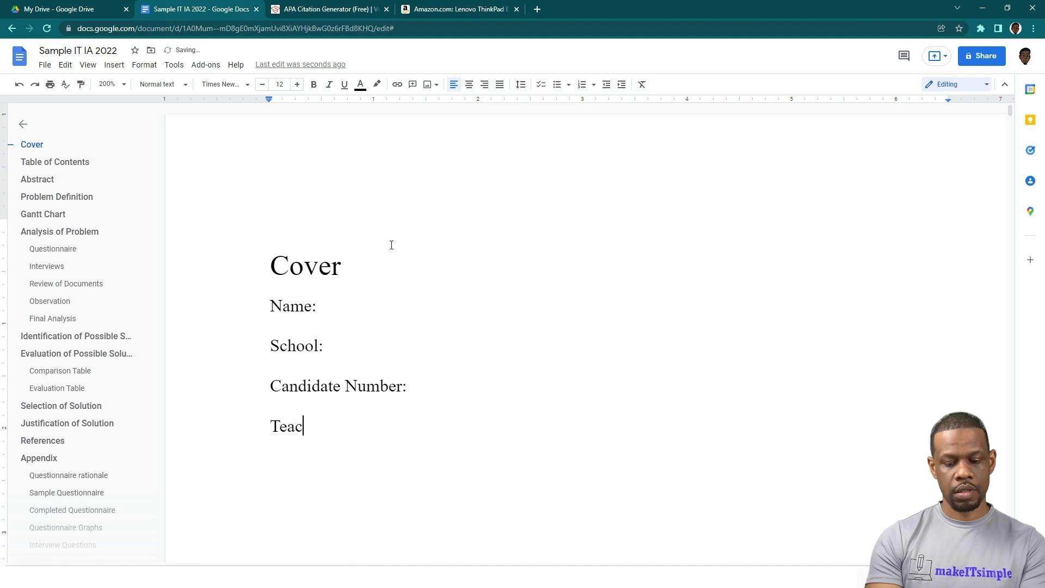
text(her:)
key(Return)
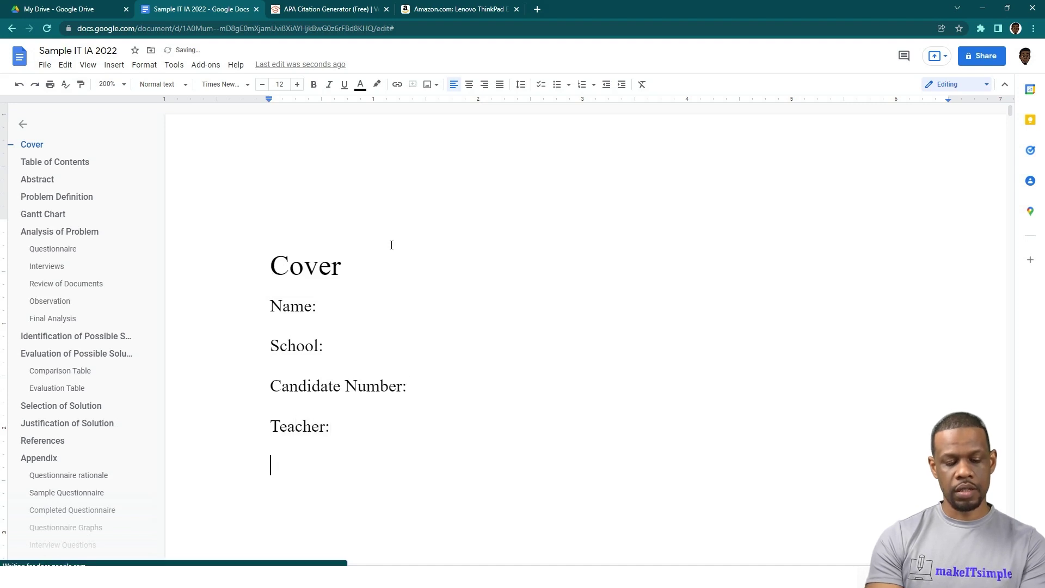
text(Title)
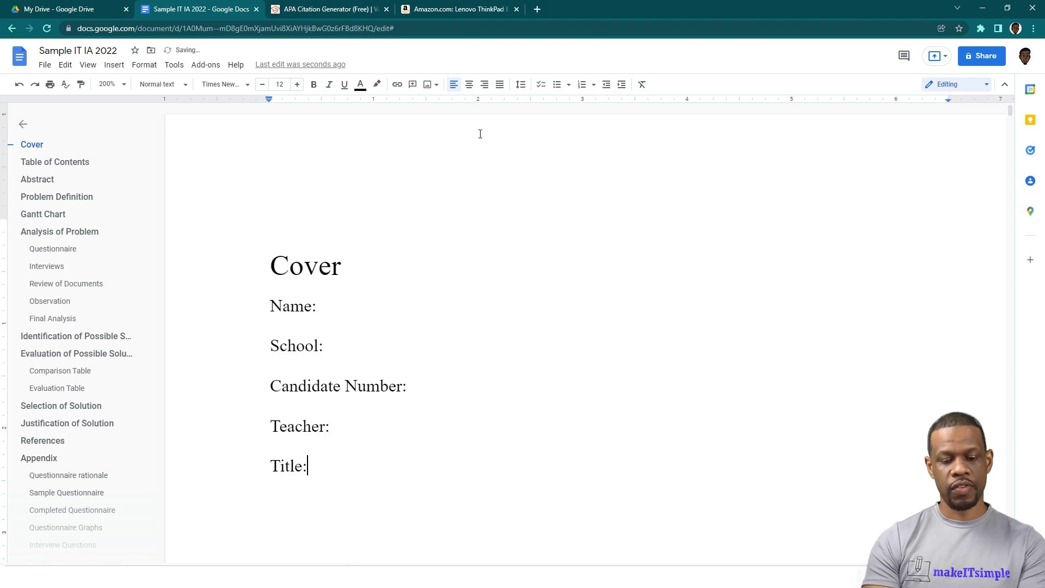
text(: )
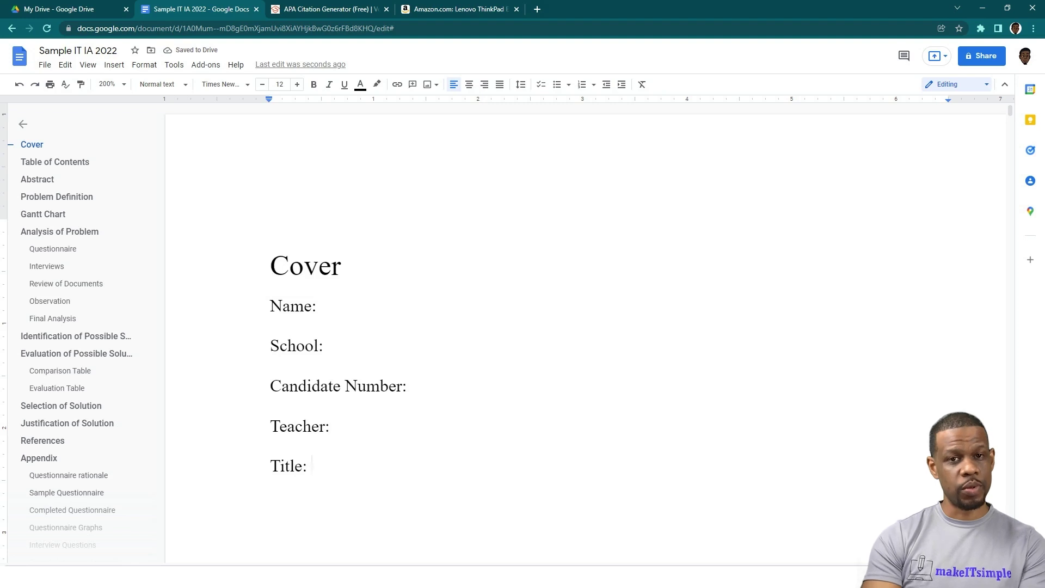
text(In)
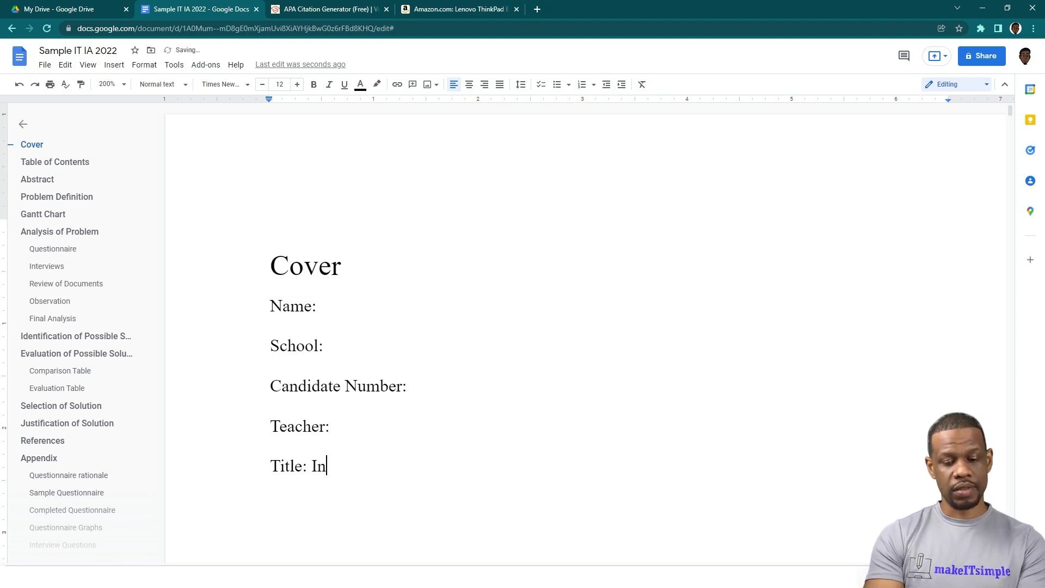
text(formation Technol)
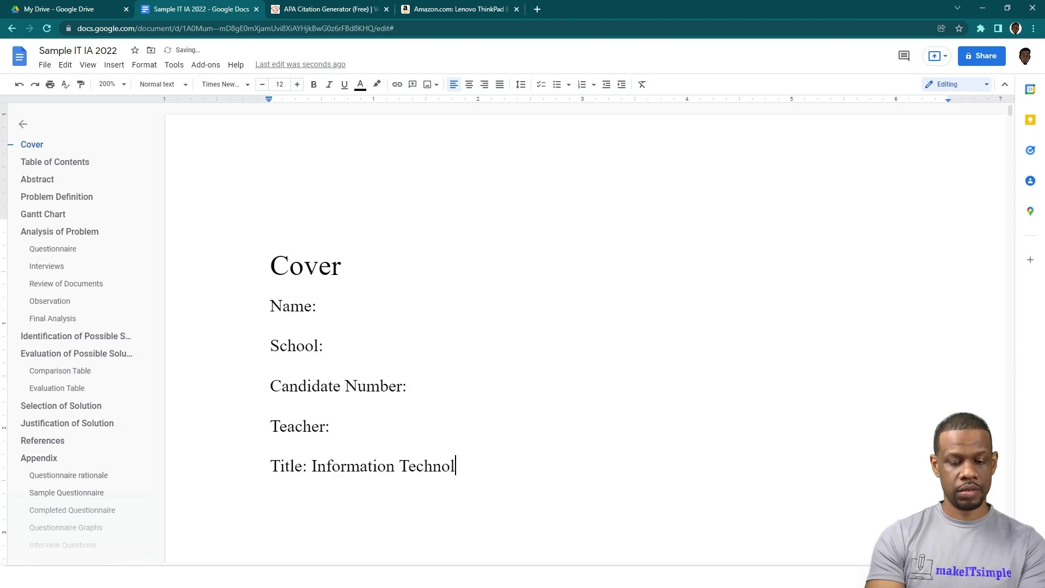
text(ogy IA)
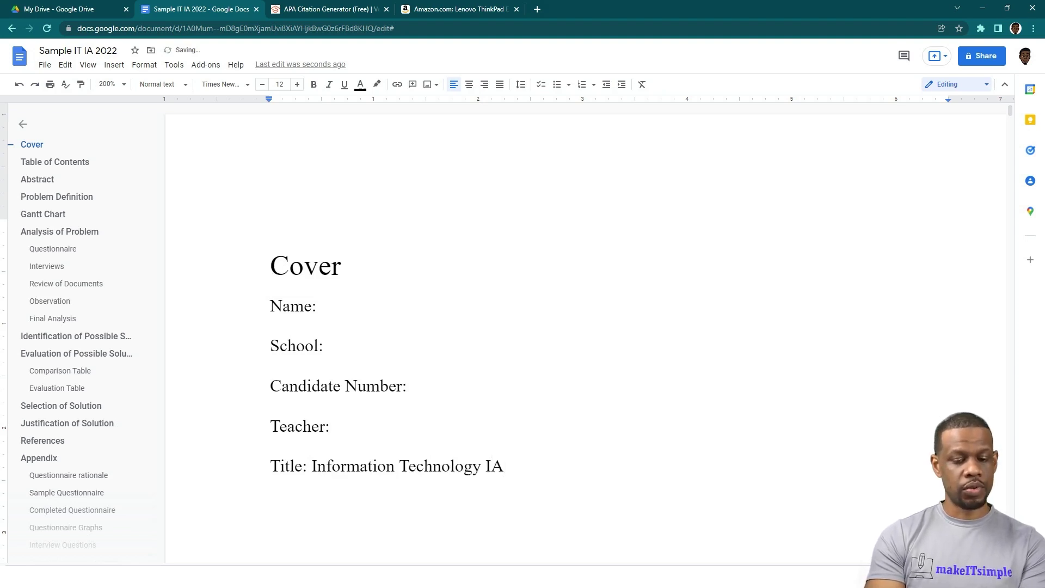
key(BackSpace)
key(BackSpace)
key(BackSpace)
key(BackSpace)
key(BackSpace)
key(BackSpace)
key(BackSpace)
key(BackSpace)
key(BackSpace)
key(BackSpace)
key(BackSpace)
key(BackSpace)
key(BackSpace)
key(BackSpace)
key(BackSpace)
key(BackSpace)
key(BackSpace)
key(BackSpace)
key(BackSpace)
key(BackSpace)
key(BackSpace)
key(BackSpace)
key(BackSpace)
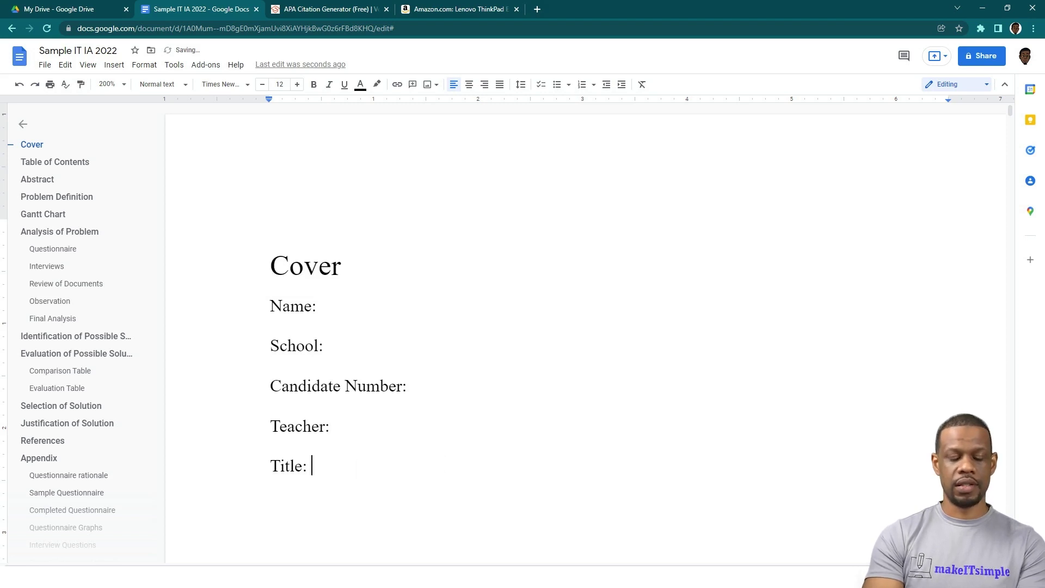
text(D)
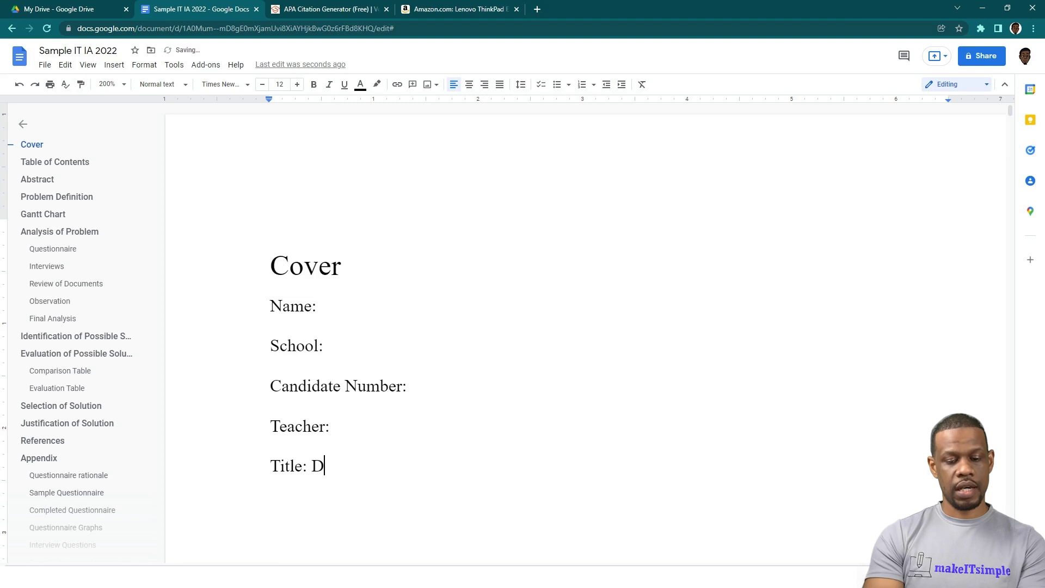
text(igi)
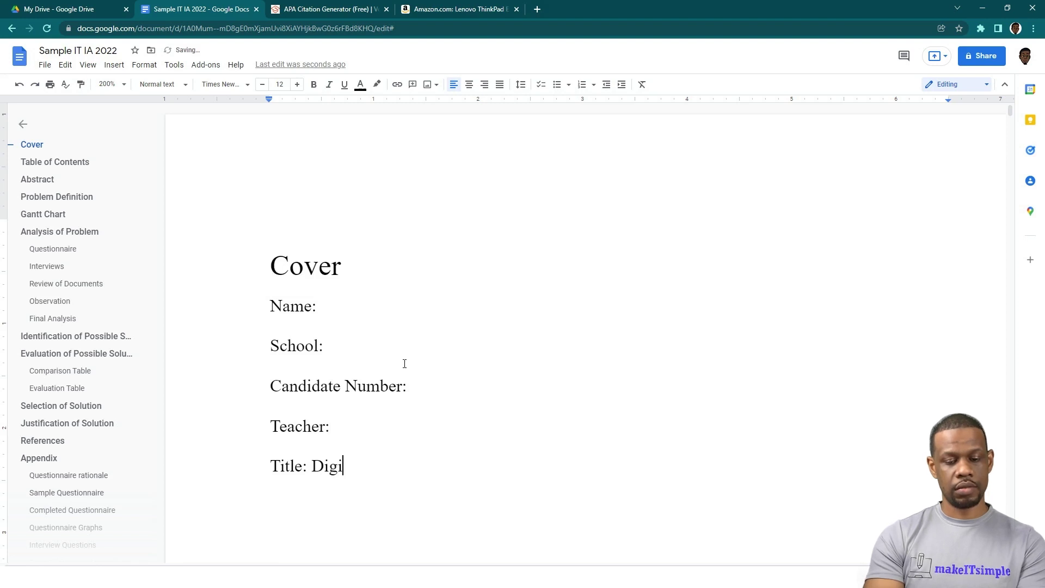
key(BackSpace)
key(BackSpace)
key(BackSpace)
key(BackSpace)
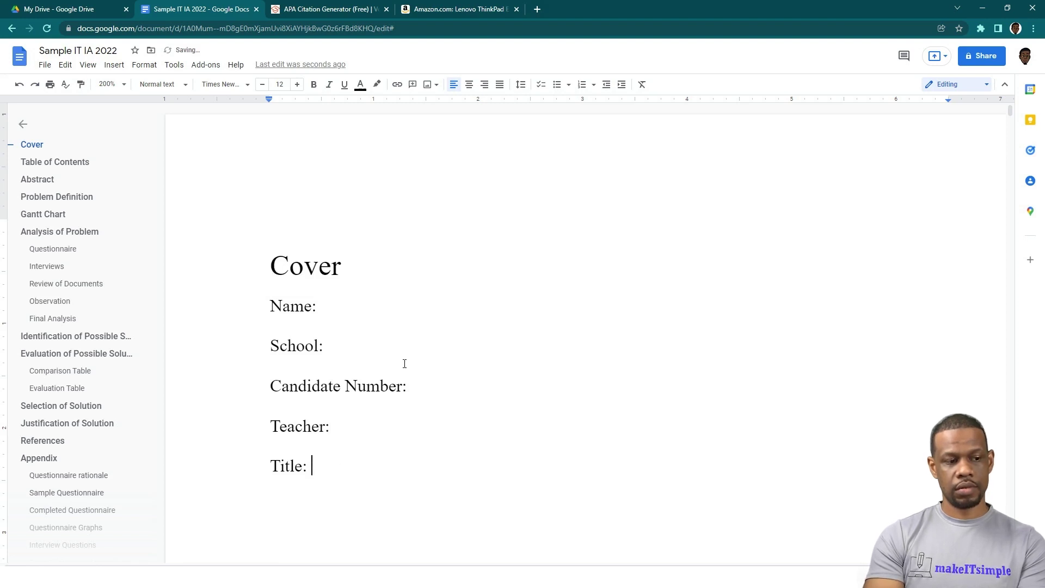
- Enter "Digitization of the SchoolName Cafeteria" as the project title after the Title label
text(D)
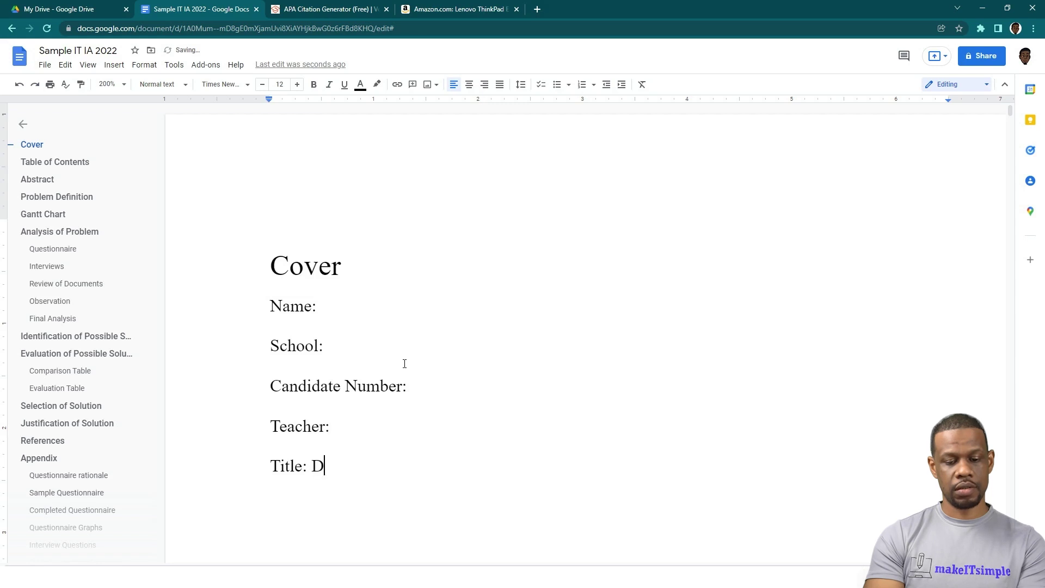
text(igiticaion)
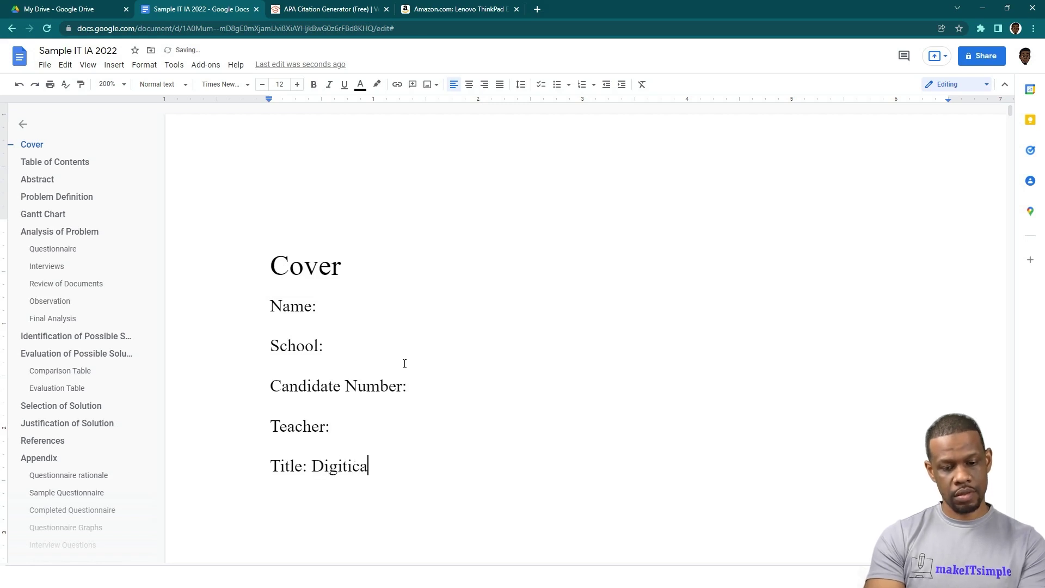
key(BackSpace)
key(BackSpace)
key(BackSpace)
key(BackSpace)
key(BackSpace)
key(BackSpace)
text(z)
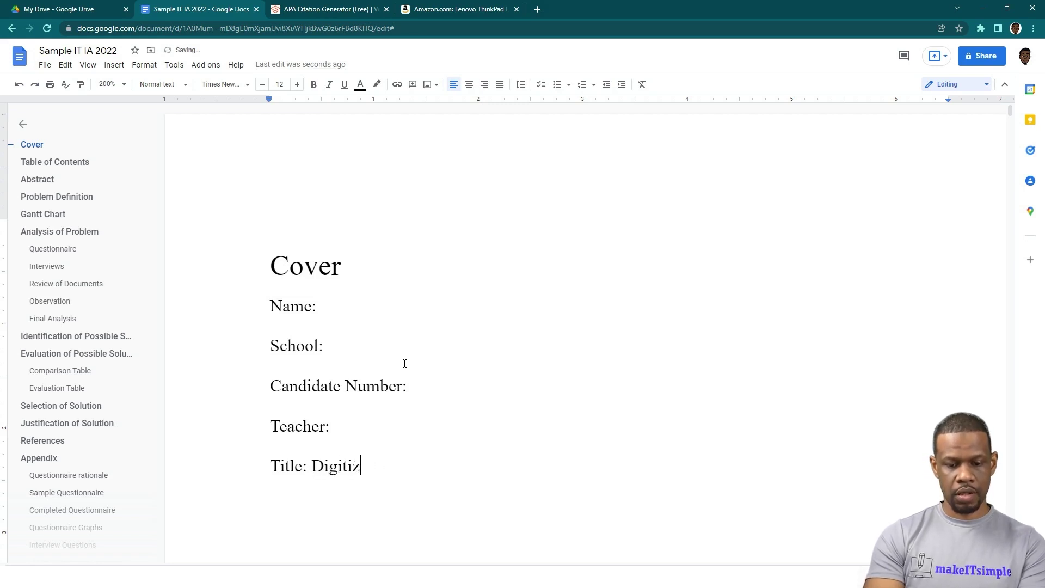
text(ation of the )
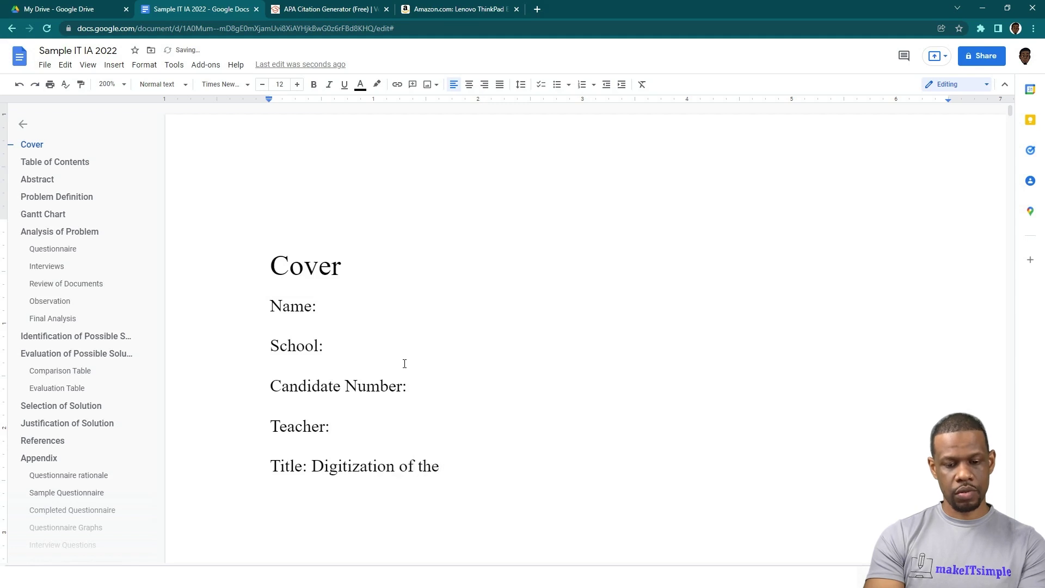
text(School C)
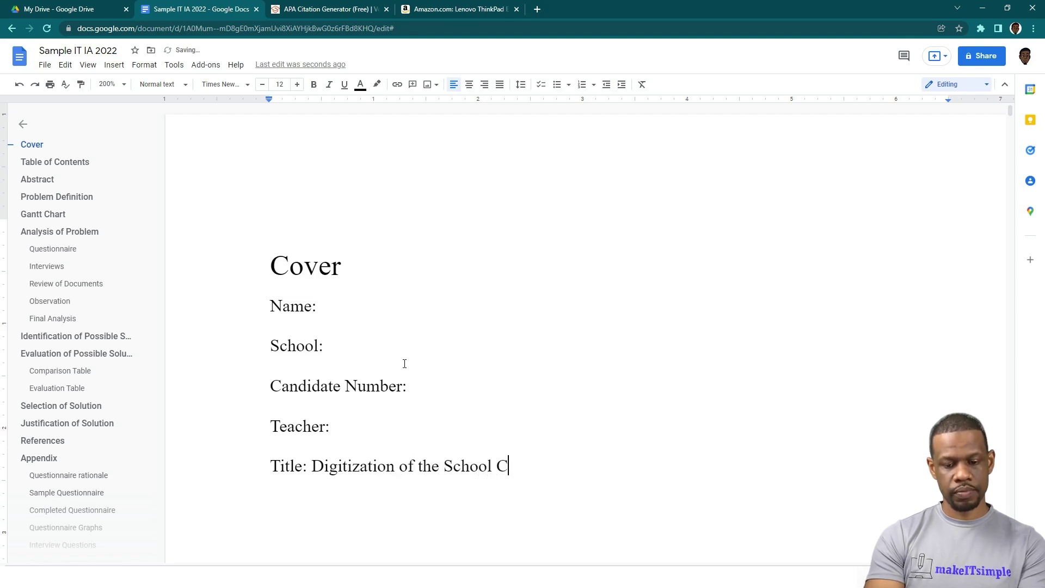
key(BackSpace)
key(BackSpace)
text(Name Cage)
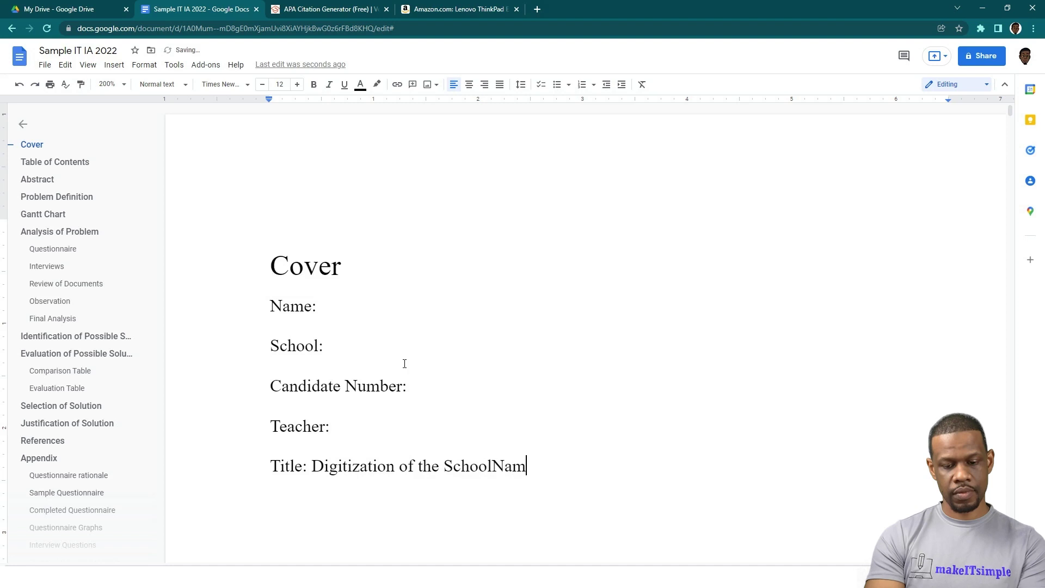
key(BackSpace)
key(BackSpace)
text(feteria)
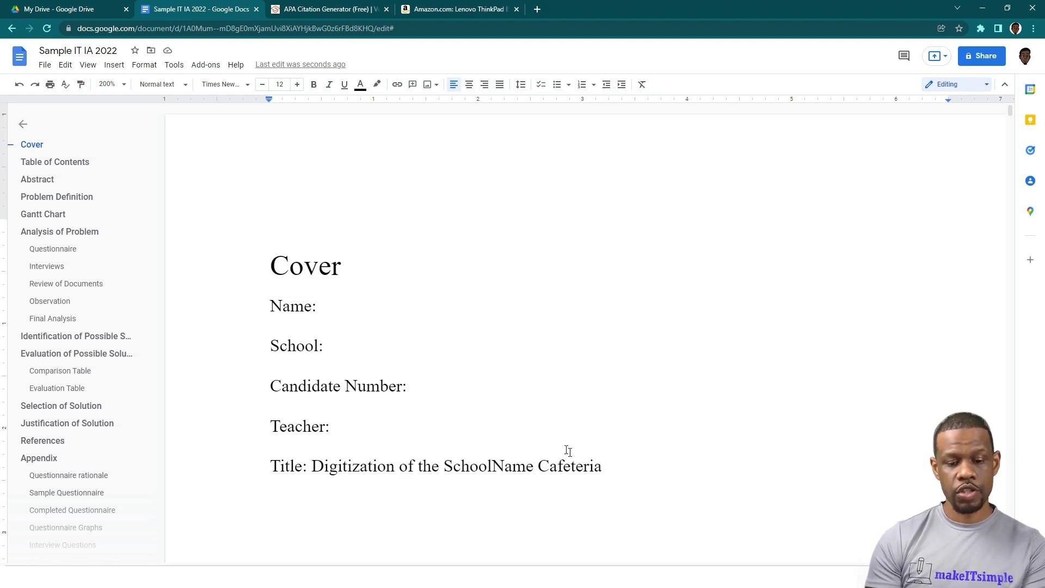
- Update the table of contents so its entries and page numbers match the document
scroll(571, 452, down, 10)
scroll(945, 274, down, 8)
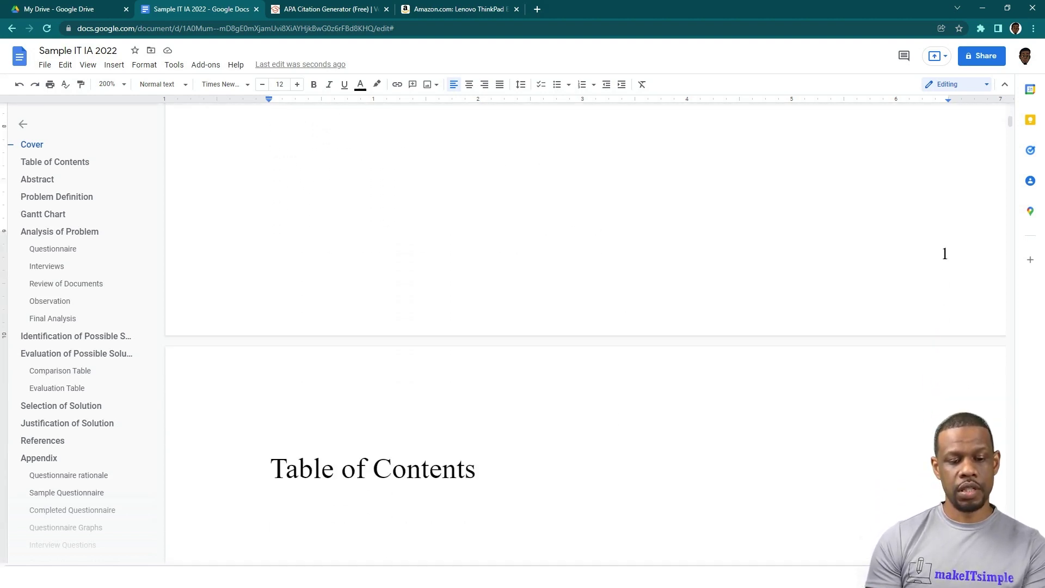
scroll(585, 352, down, 1)
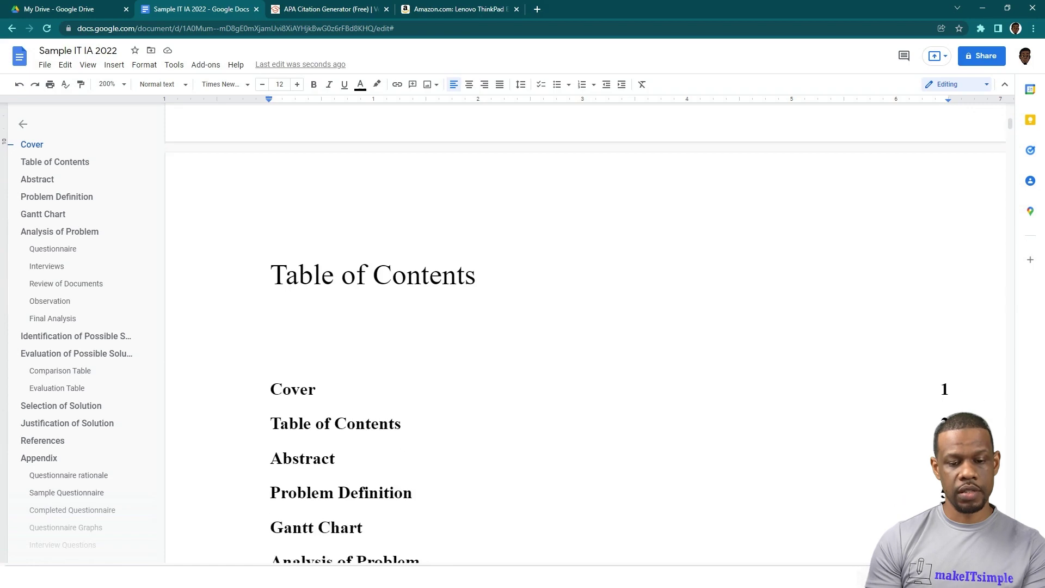
scroll(515, 355, down, 9)
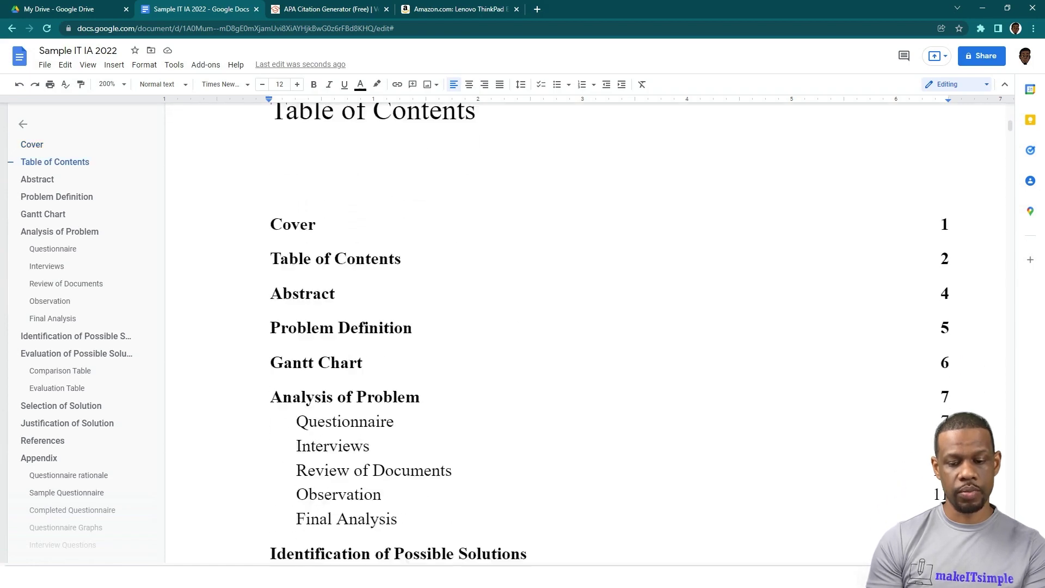
scroll(585, 332, down, 8)
scroll(585, 332, up, 11)
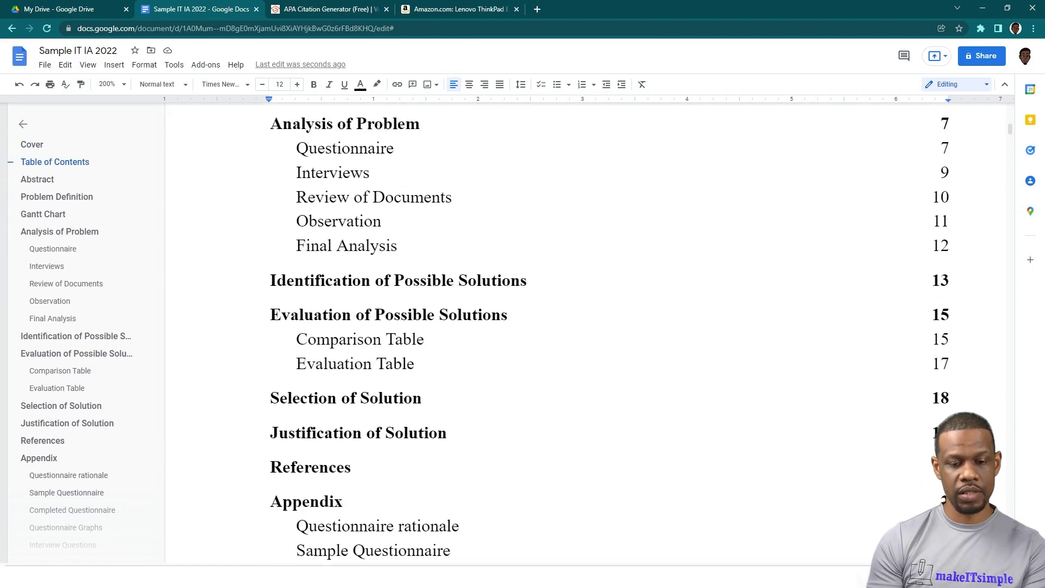
scroll(586, 332, up, 1)
click(317, 172)
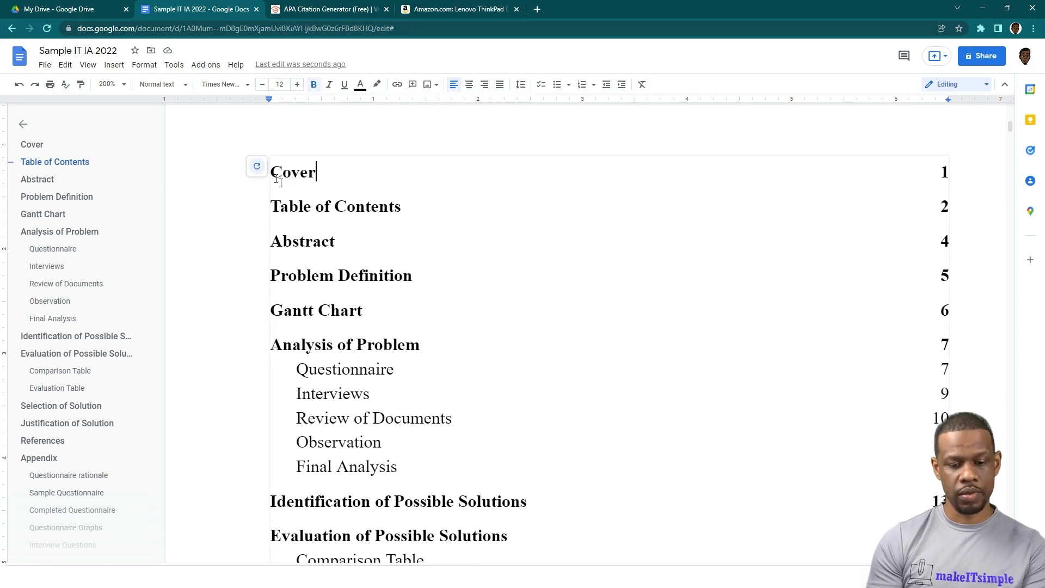
click(263, 172)
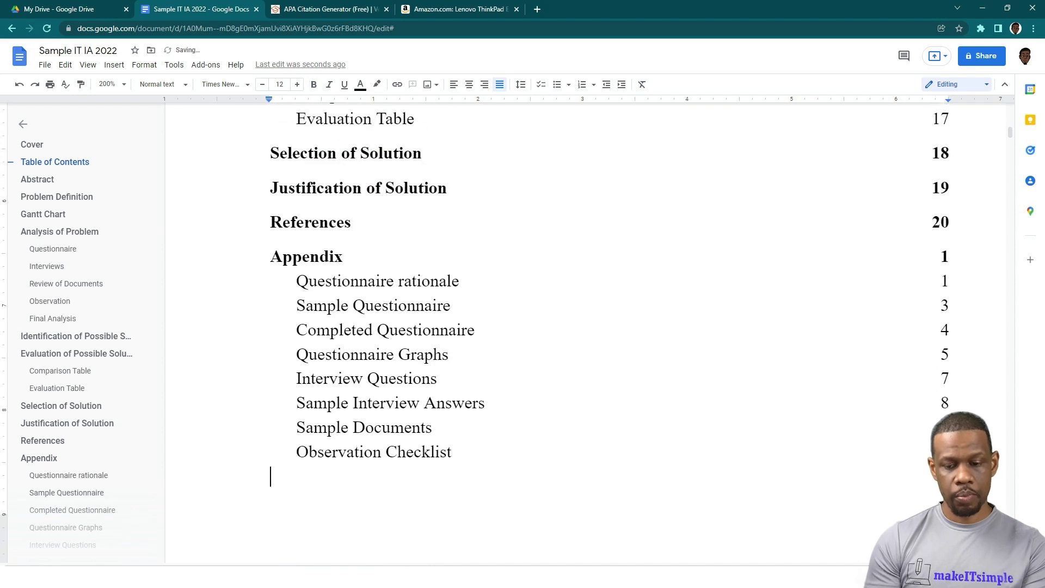
- Remove the blank page between the table of contents and the Abstract section
scroll(585, 332, up, 1)
scroll(366, 278, up, 2)
scroll(366, 278, down, 3)
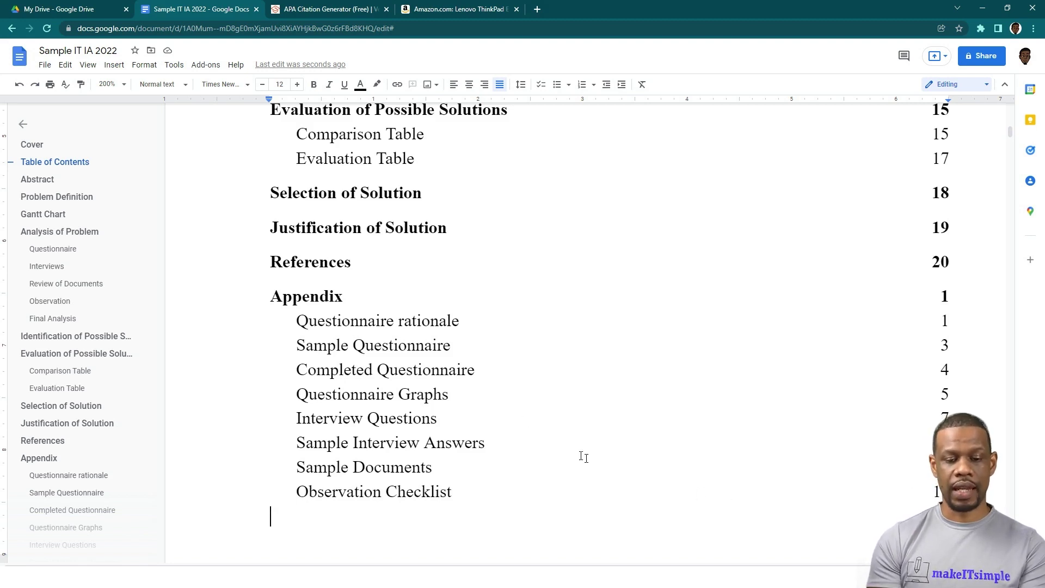
scroll(557, 444, up, 2)
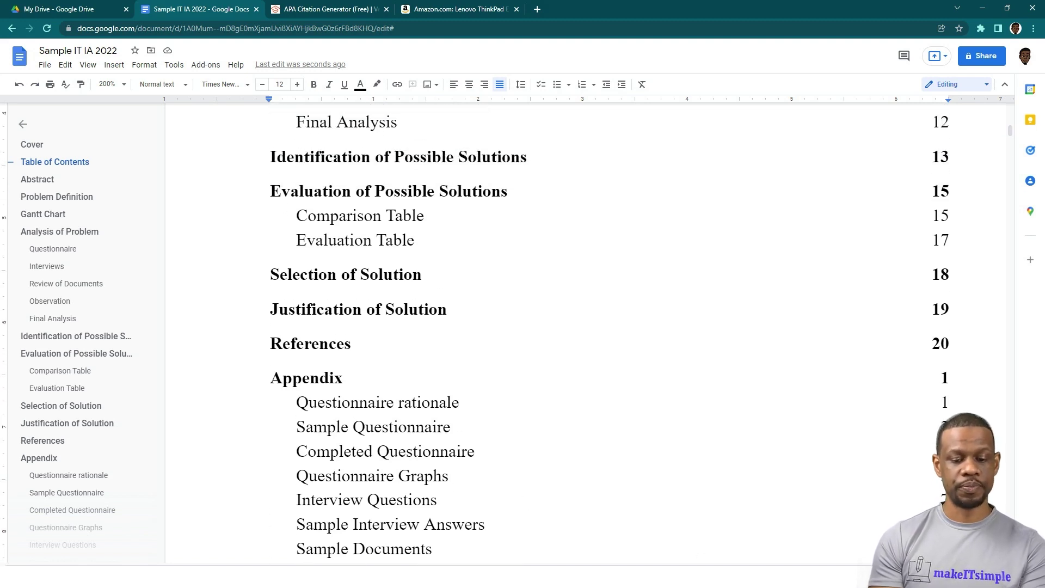
scroll(557, 444, up, 4)
scroll(557, 445, down, 12)
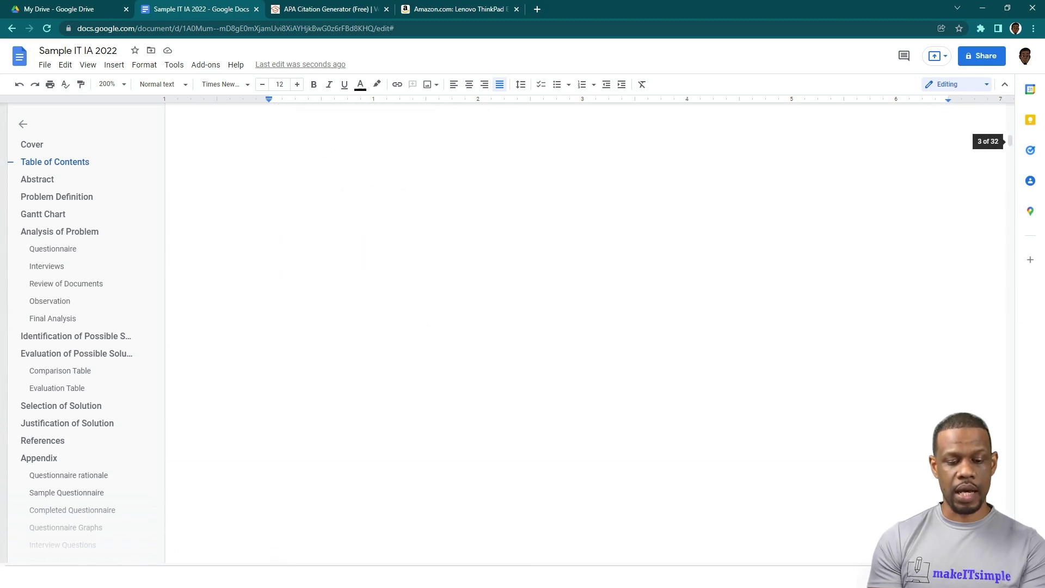
scroll(585, 332, down, 5)
scroll(394, 411, up, 10)
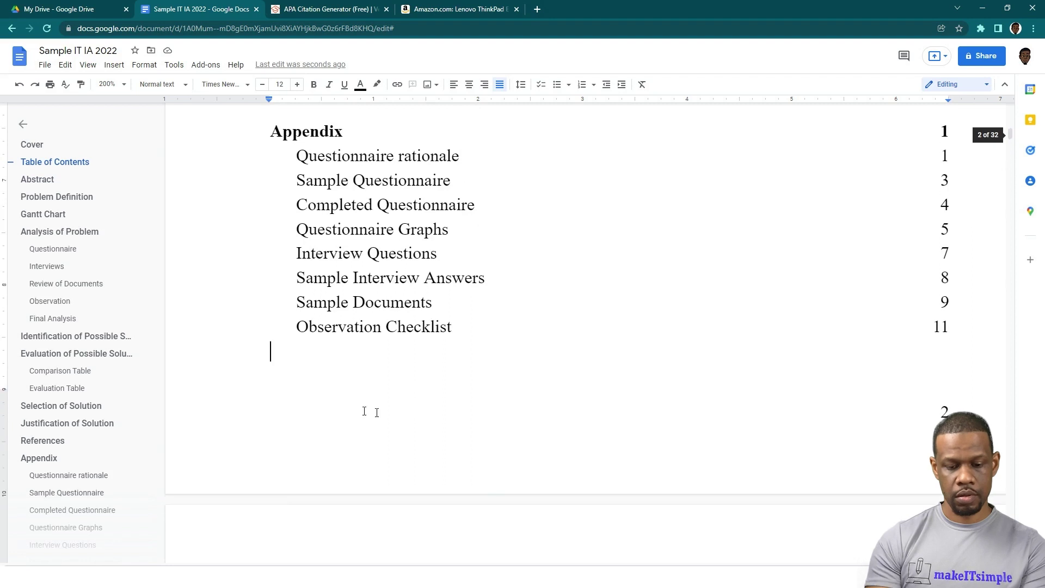
click(310, 368)
scroll(357, 410, down, 4)
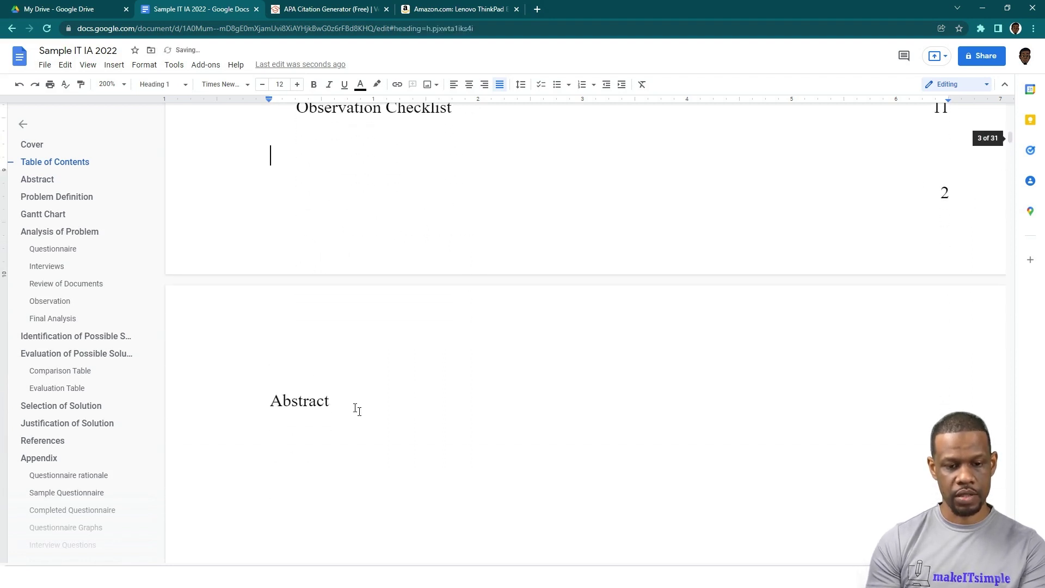
- Add the red note "//Give an overview of what the project is about and what it intends to accomplish." below the Abstract heading
click(310, 401)
click(329, 400)
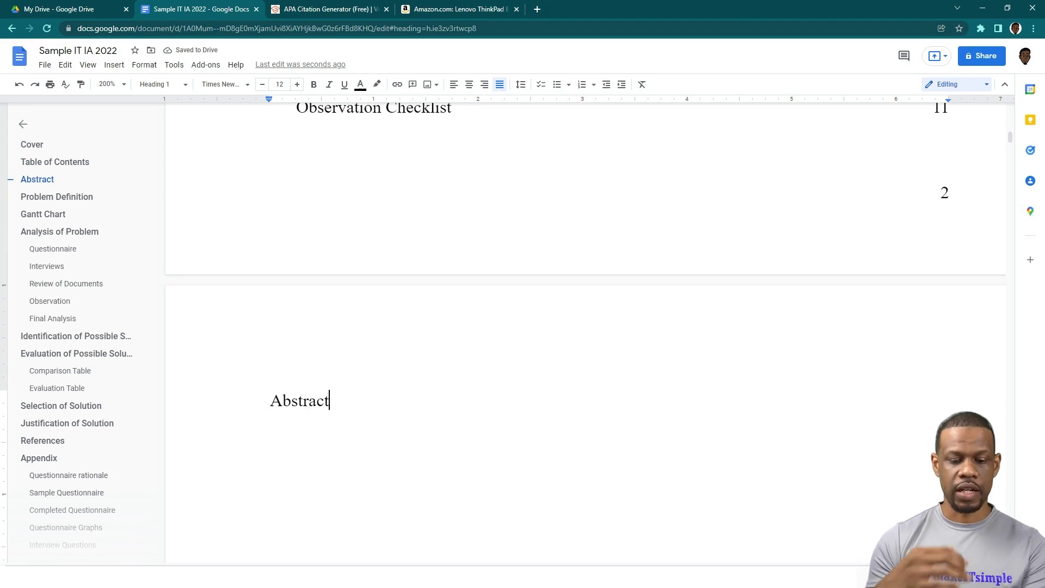
key(Return)
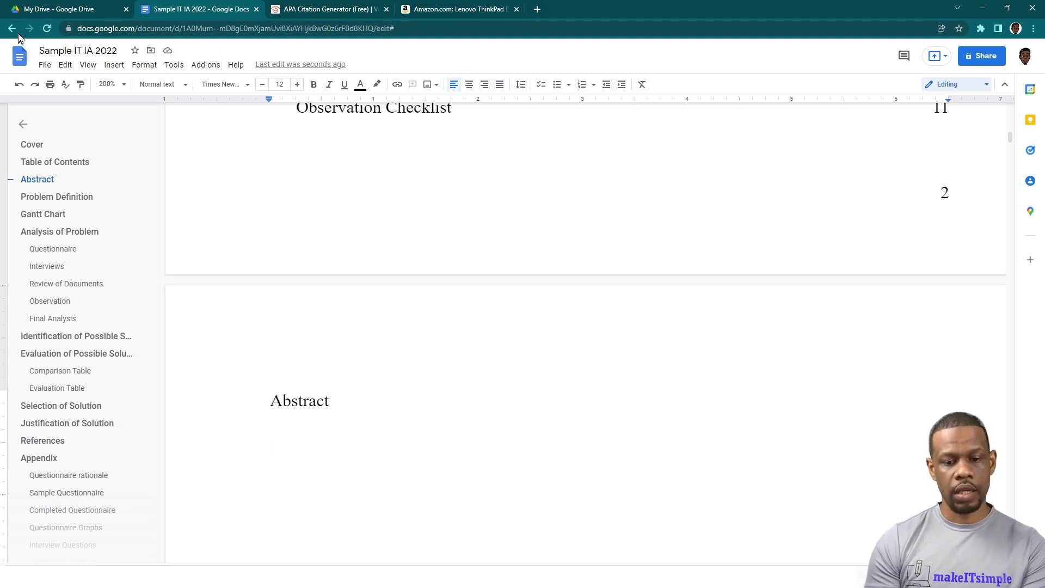
click(361, 87)
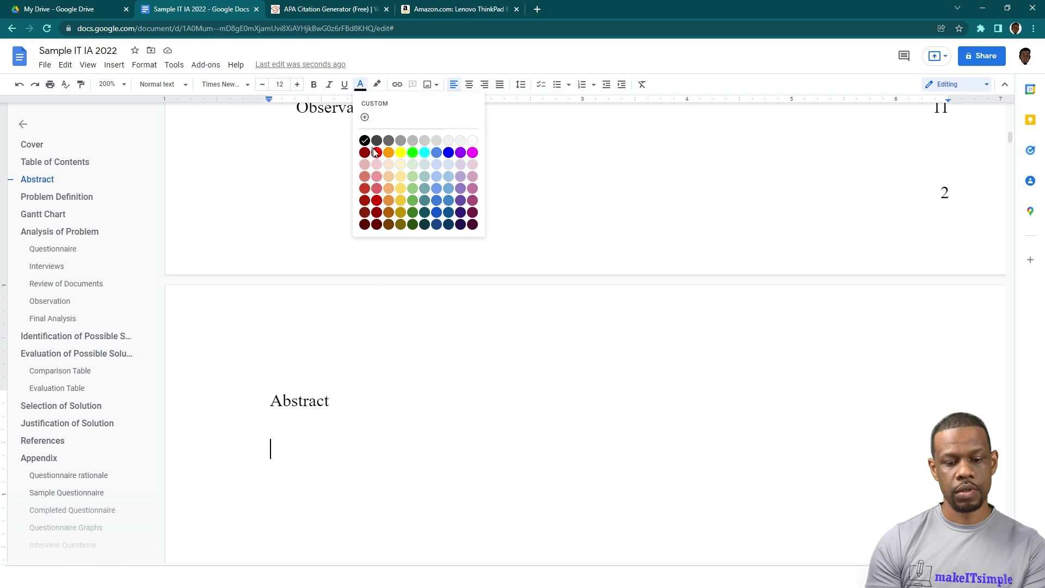
click(377, 154)
text(//Give an overv)
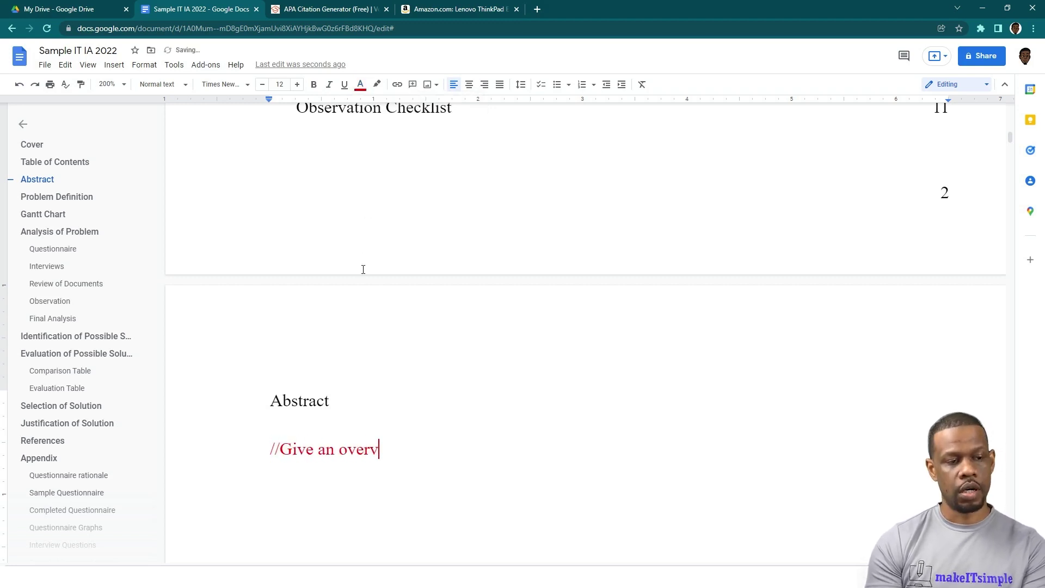
text(iew of what )
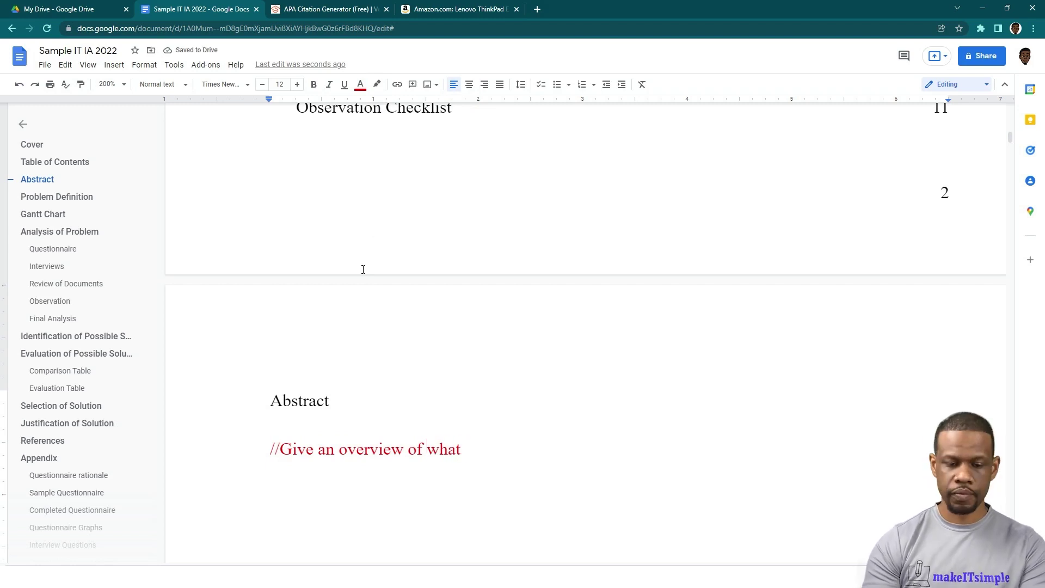
text(the project is )
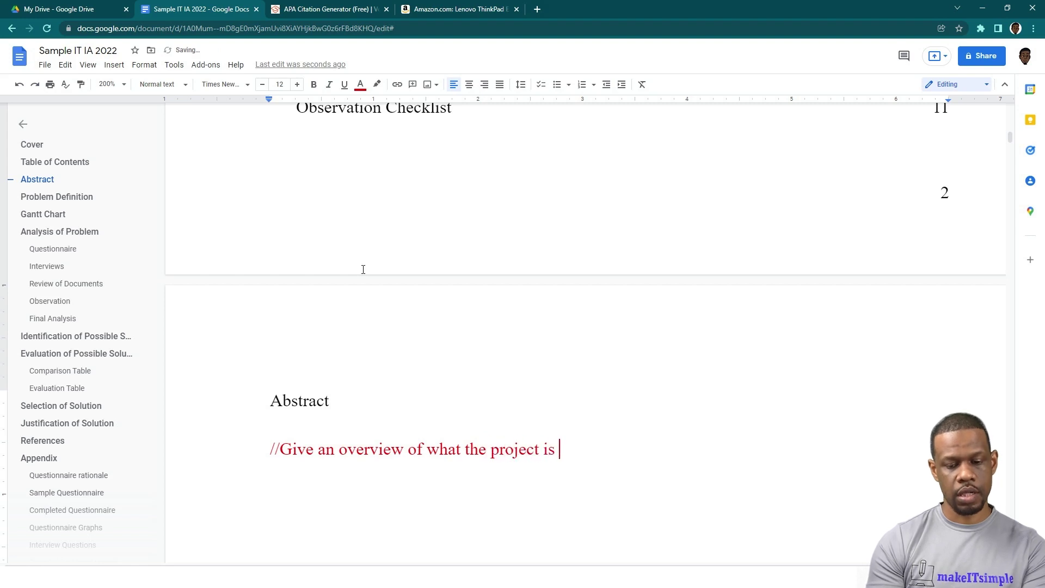
text(about and what ie)
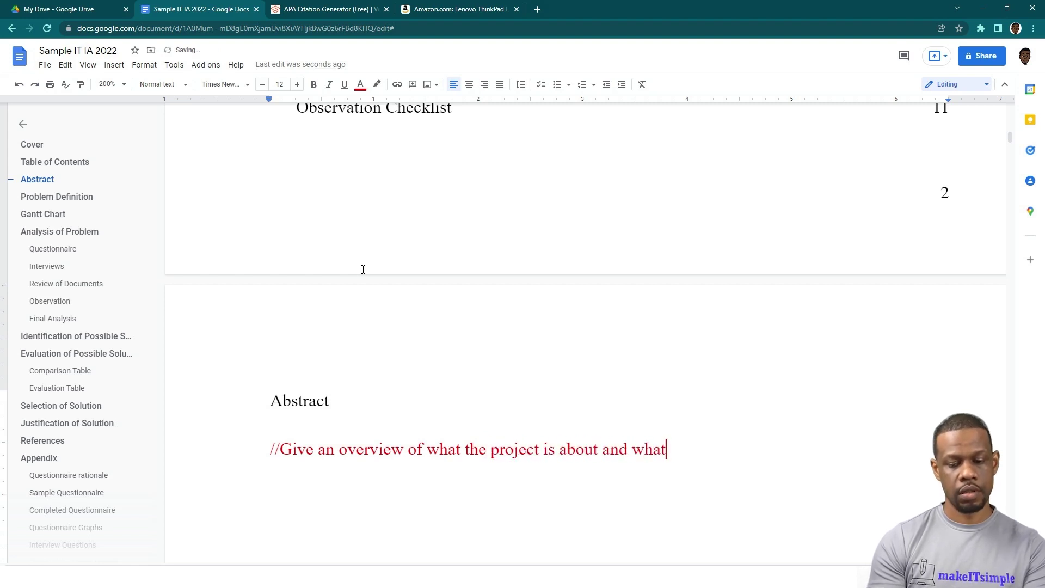
key(BackSpace)
key(BackSpace)
text(t in)
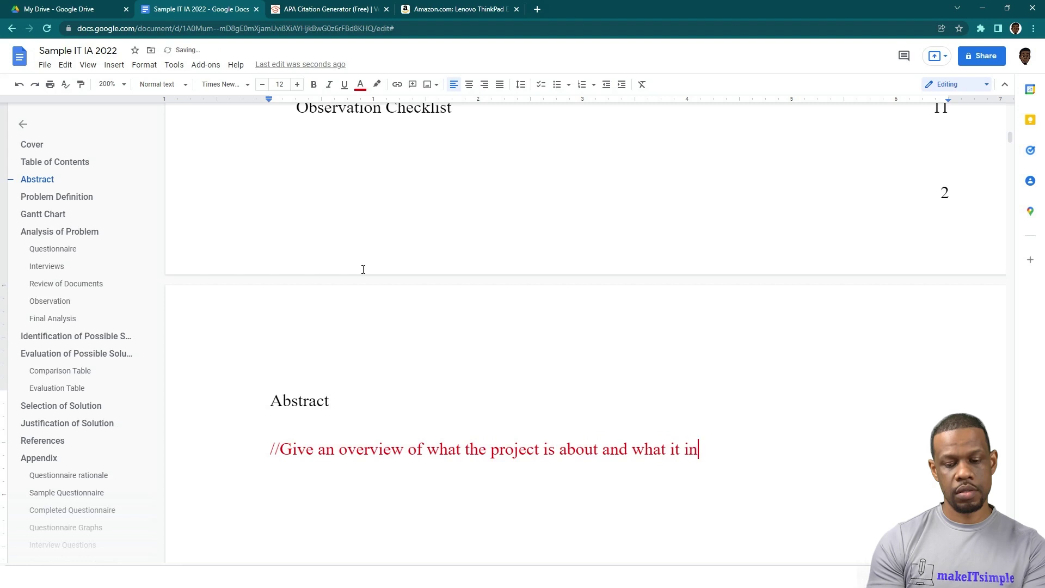
text(tends to accomplis)
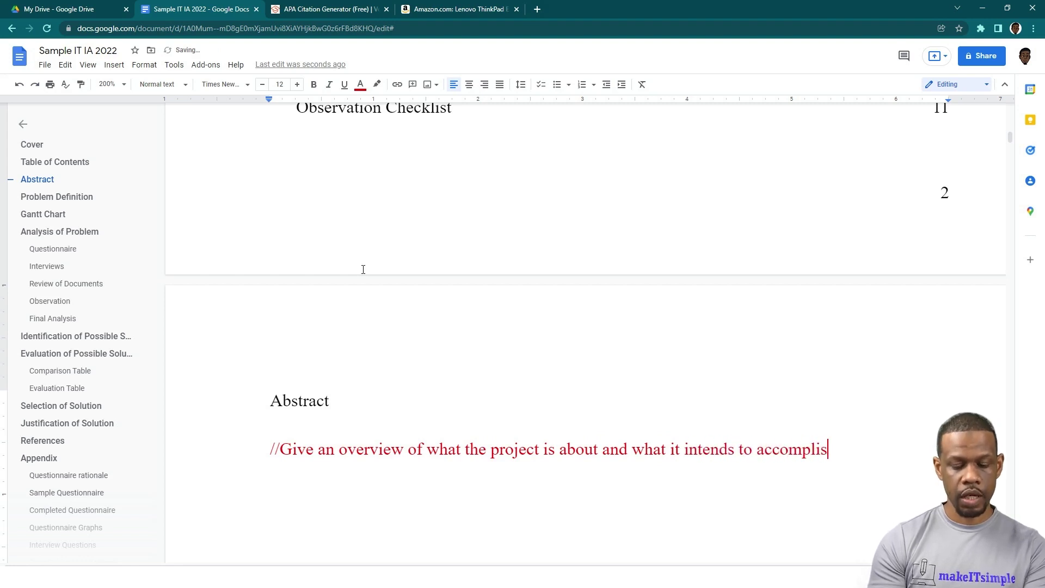
text(h.)
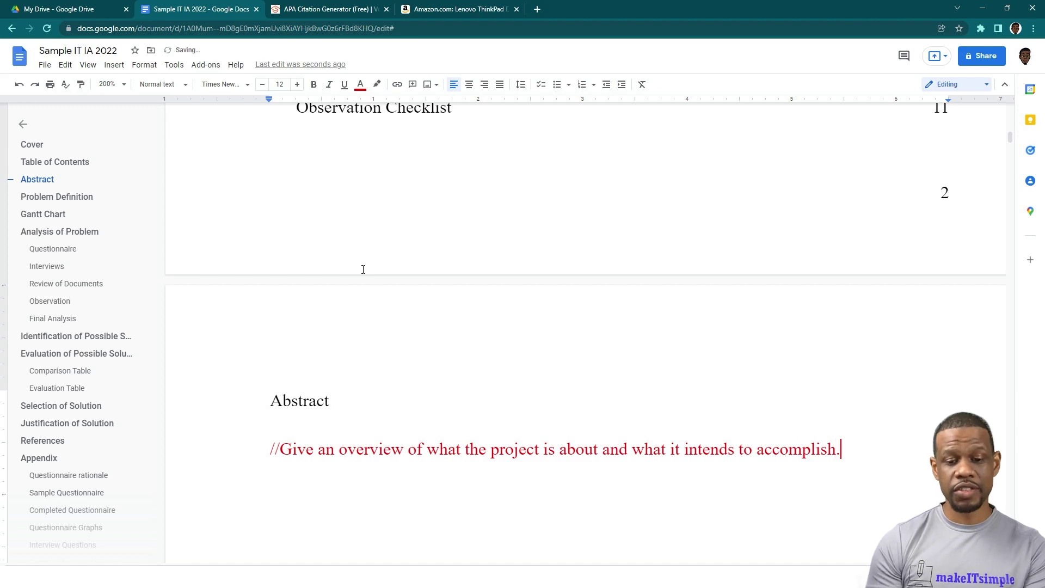
- Start a black paragraph below the red note with "This document lays out the problem that the SchoolName Cafeteria is having."
click(360, 85)
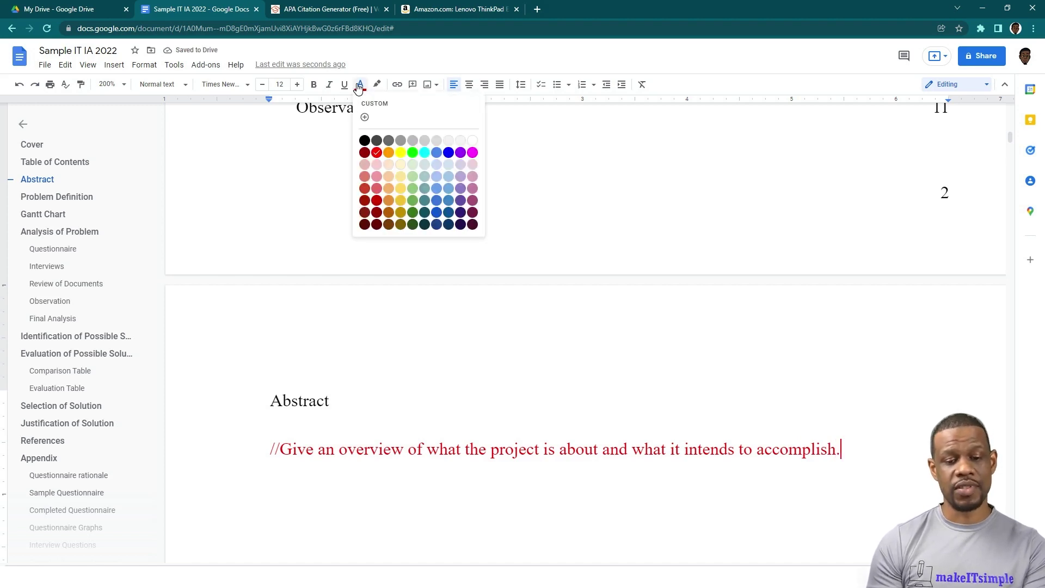
click(365, 141)
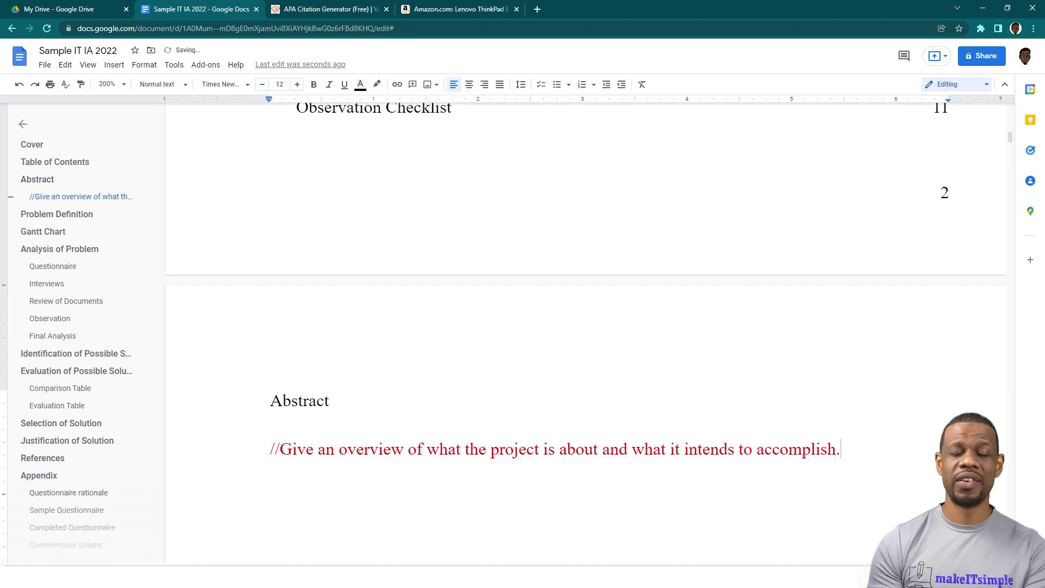
key(Return)
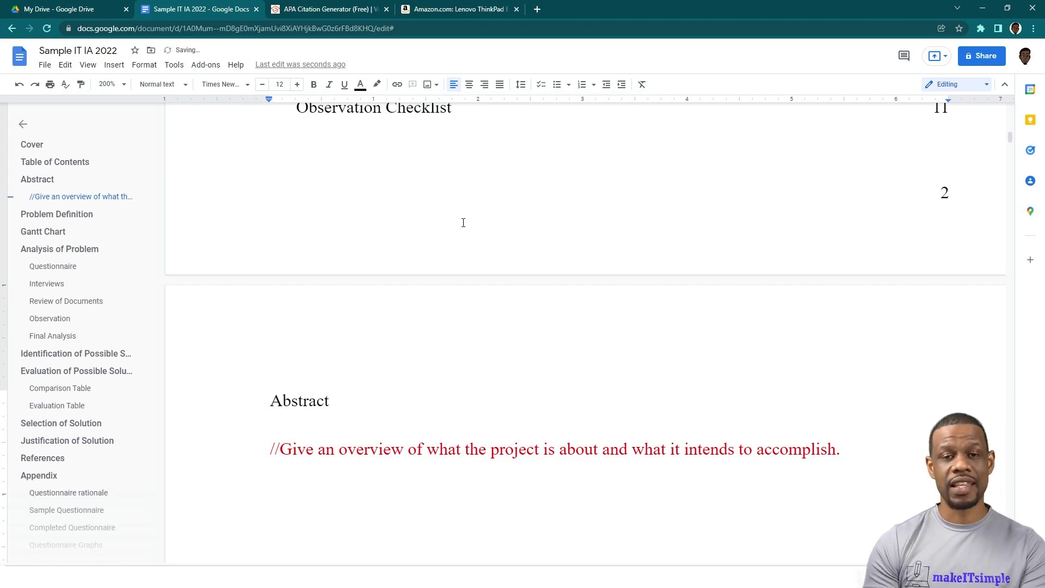
scroll(530, 283, down, 4)
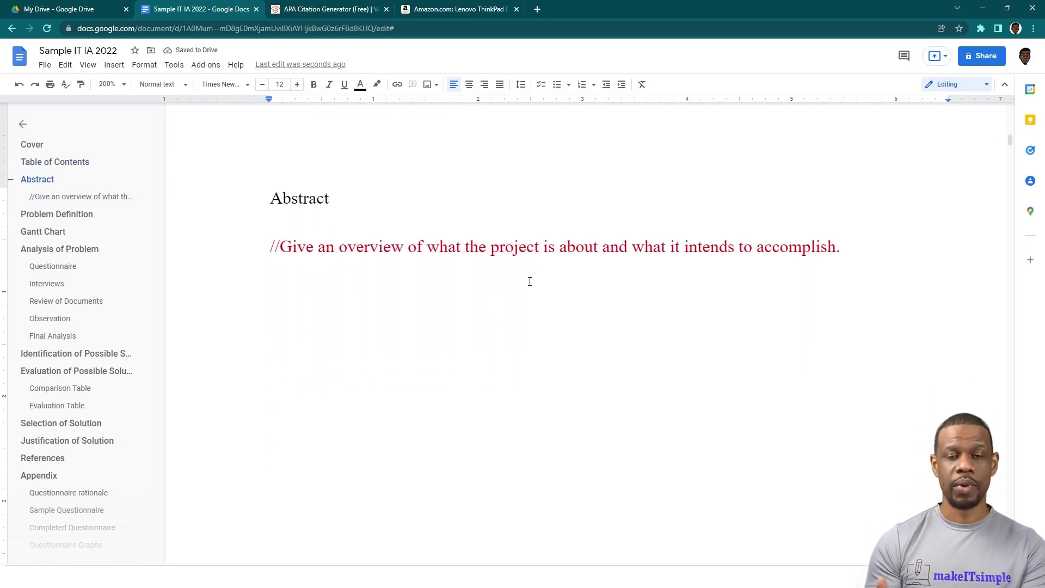
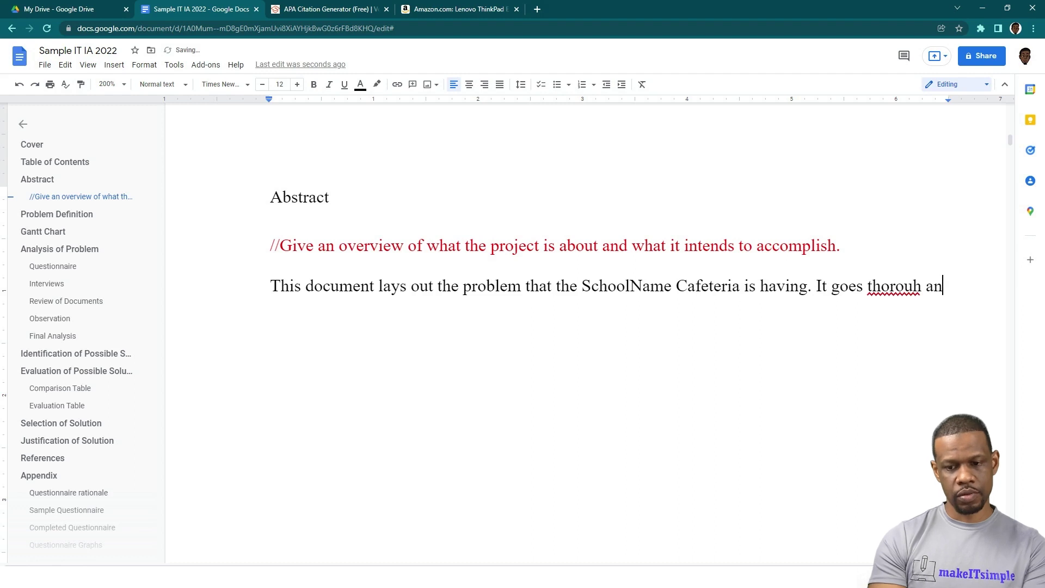
- Reword and continue the abstract's second sentence as "It seeks to analzye the problem using various fact finding techniques"
key(BackSpace)
key(BackSpace)
key(BackSpace)
text(seeks to analzys)
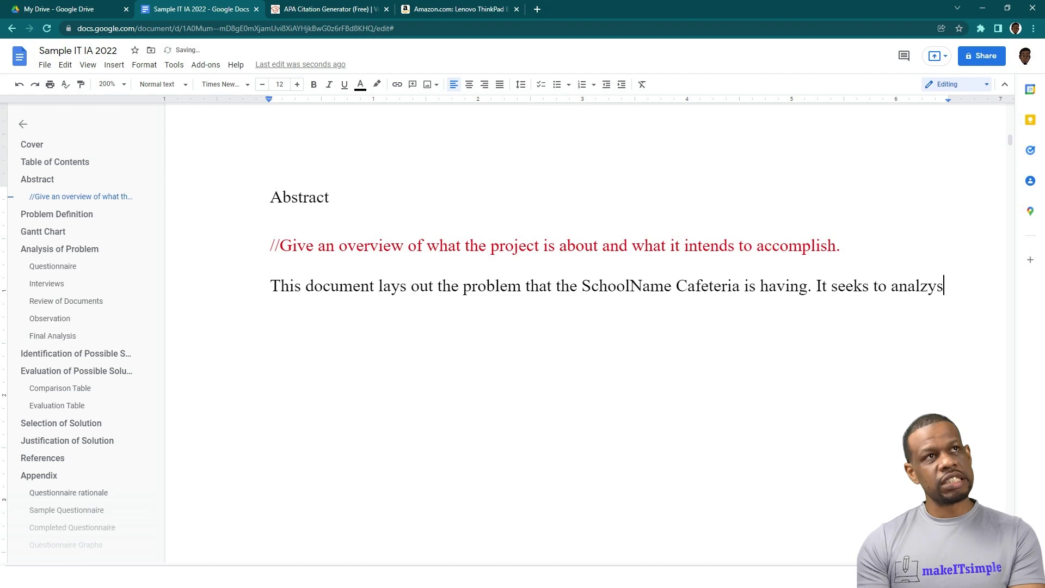
key(BackSpace)
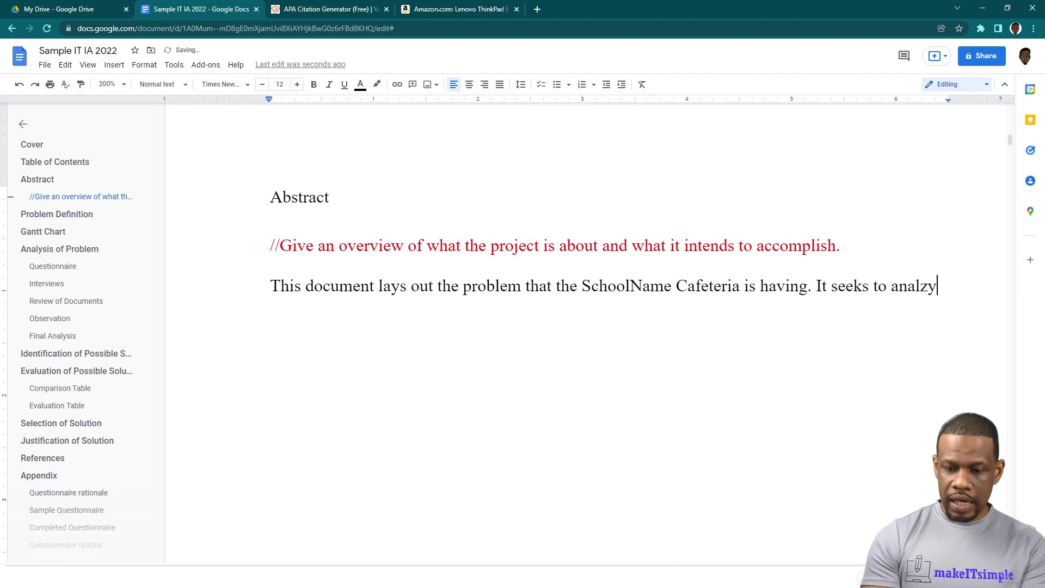
text(e the )
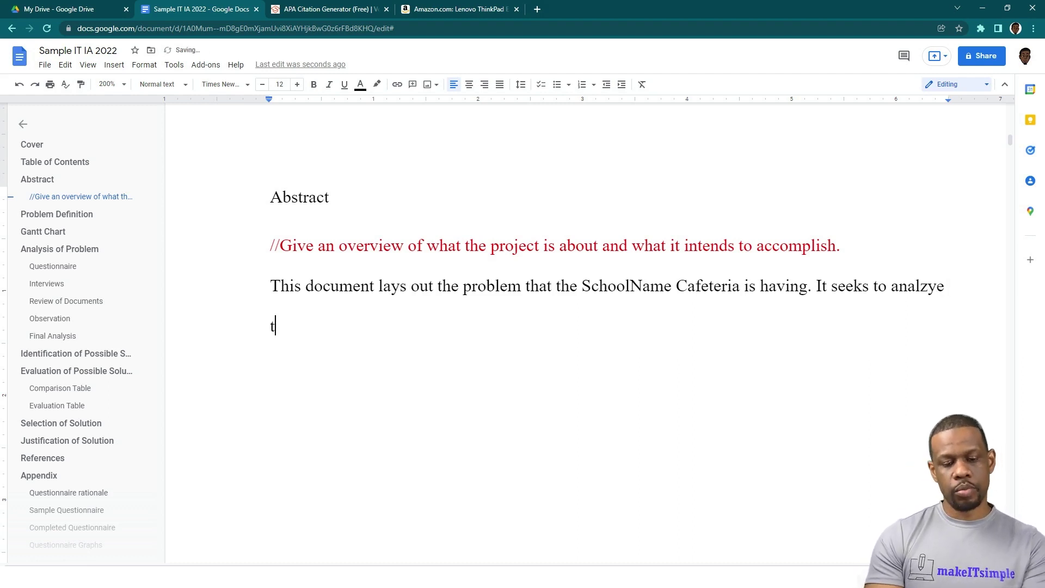
text(probl)
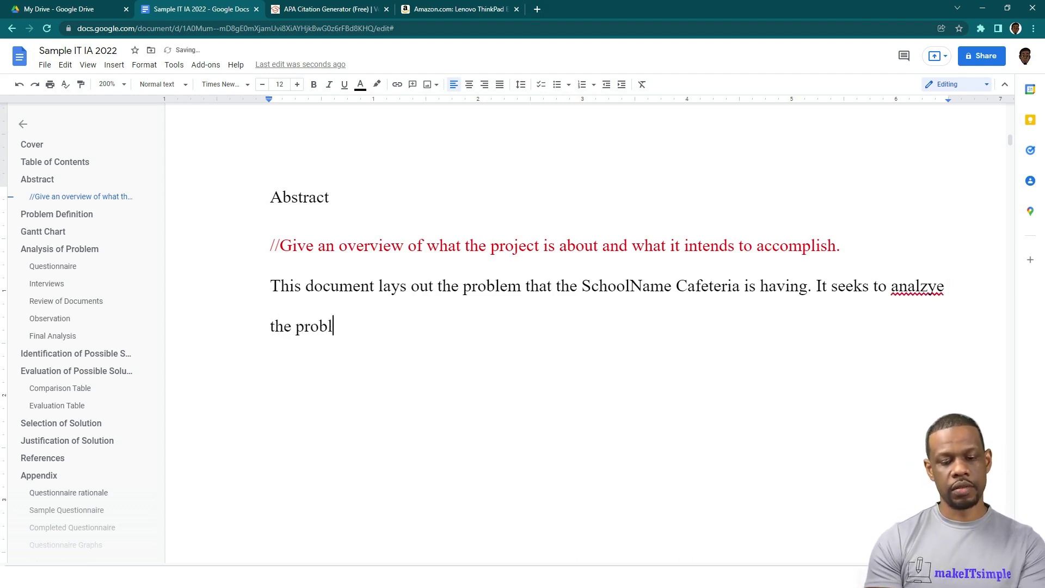
text(em using varia)
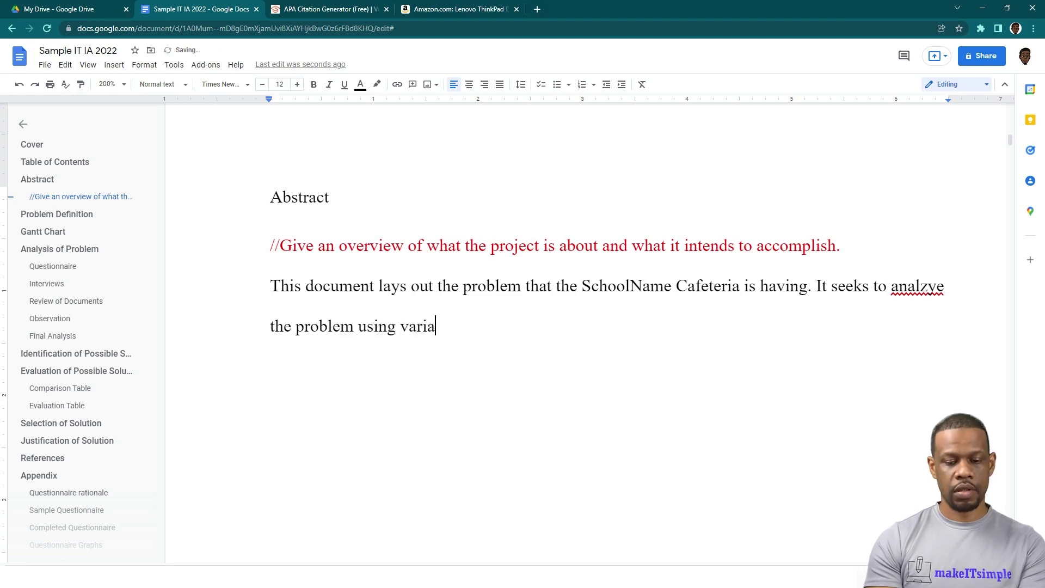
key(BackSpace)
text(ous fa)
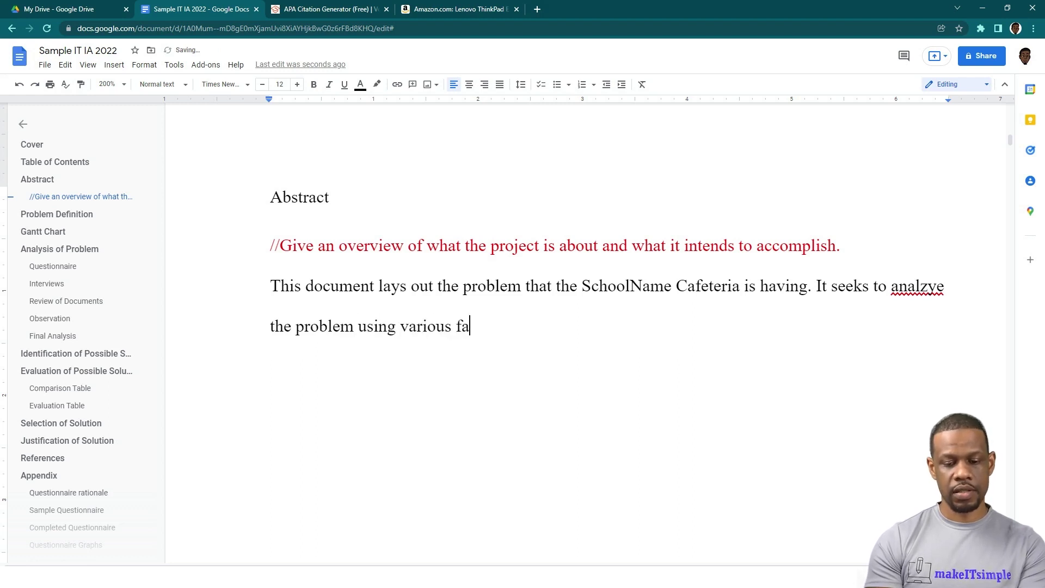
text(ct findin)
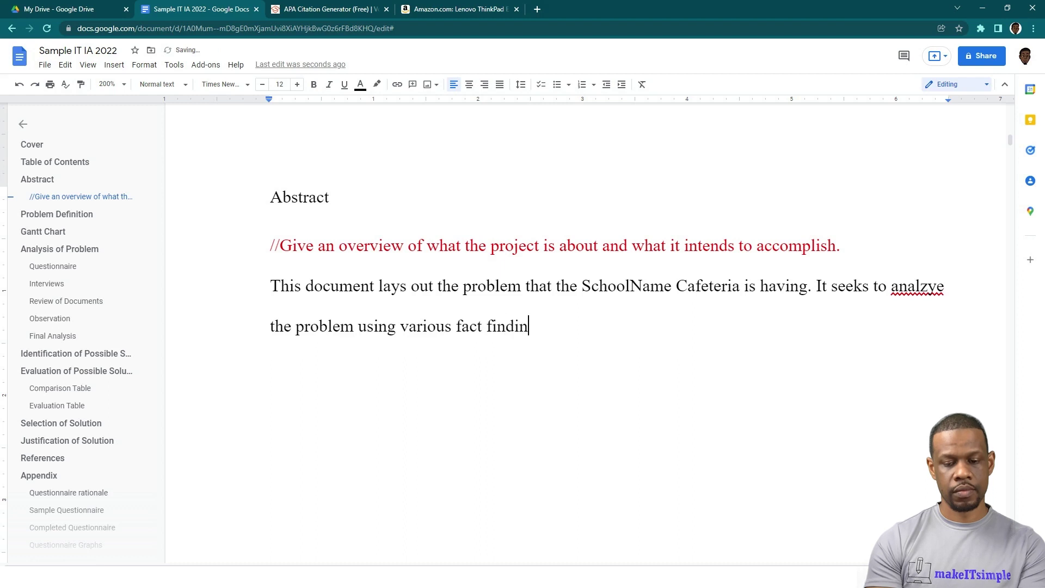
text(g techniques su)
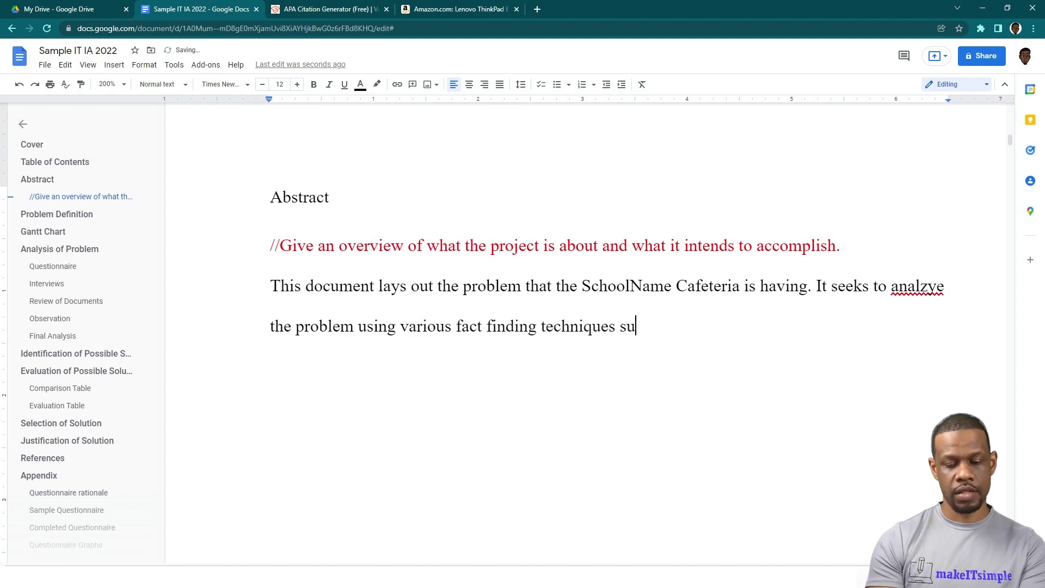
- Extend the abstract's second sentence with "such as interviews, questionnaires and observations"
text(ch as inter)
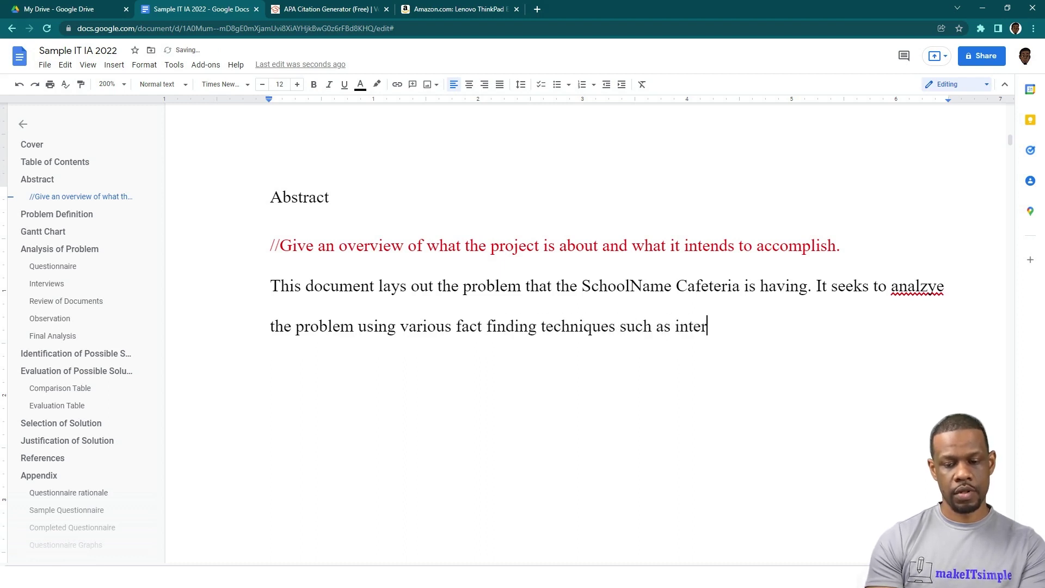
text(views, qu)
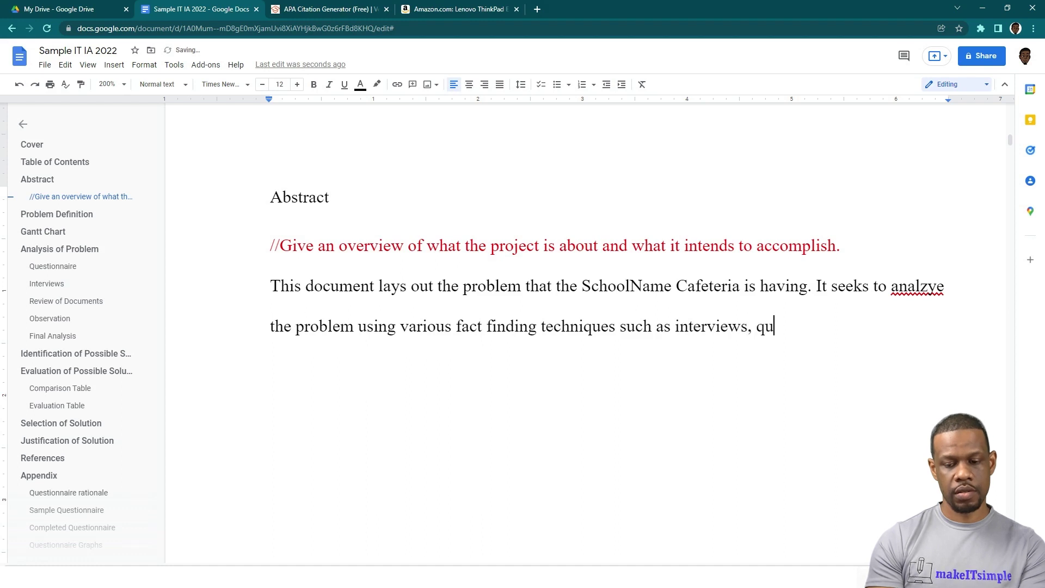
text(estionna)
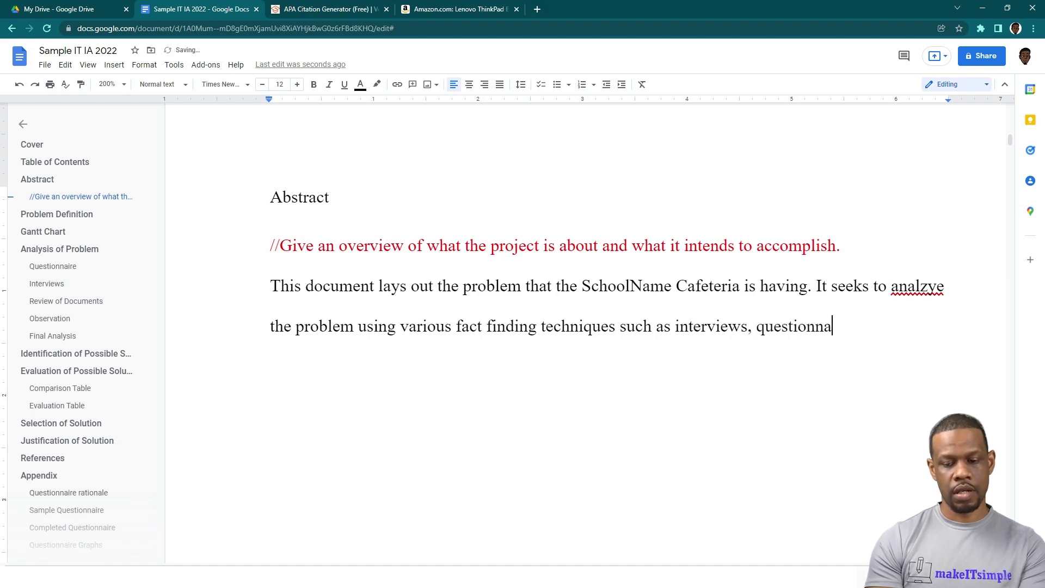
text(ires and obs)
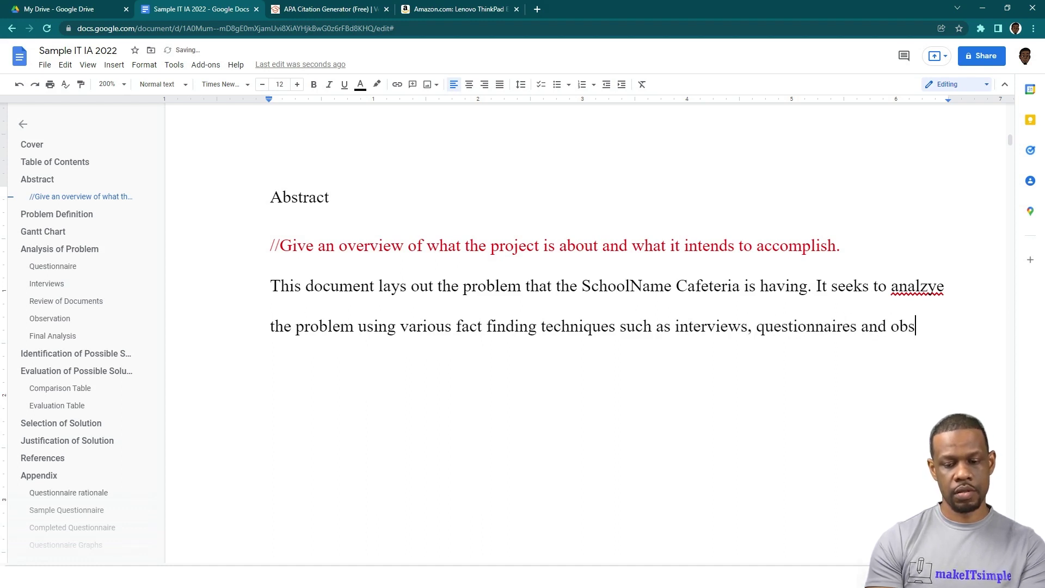
text(ervations )
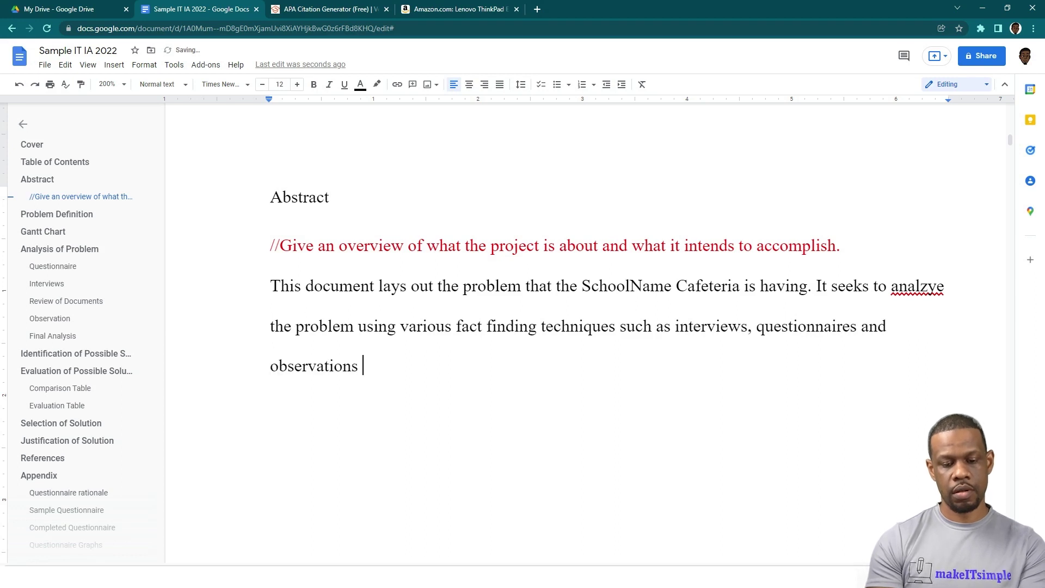
- End the sentence after "observations" with a period and begin the third sentence with "From these findings"
text(. For)
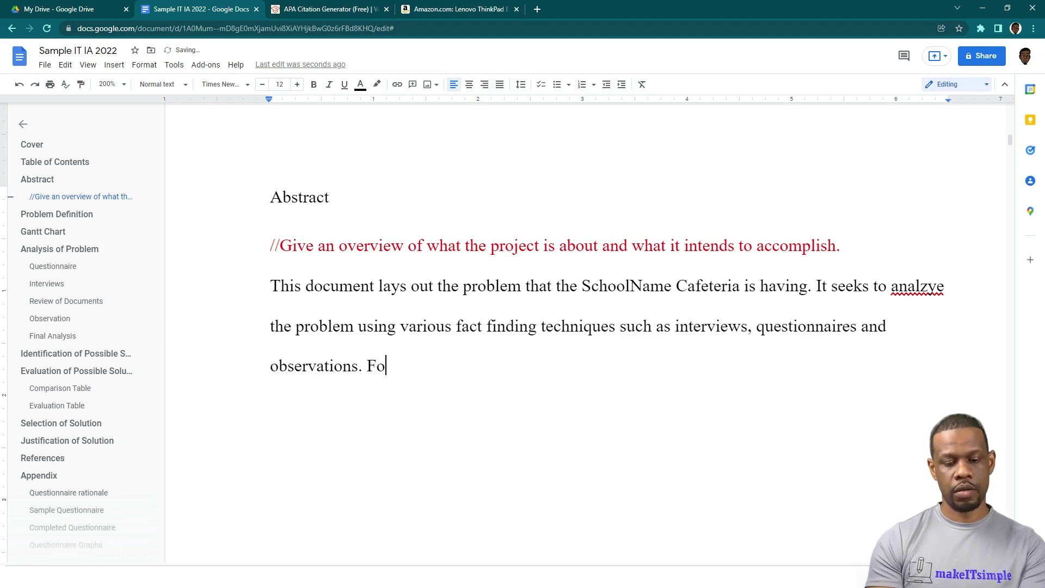
key(BackSpace)
key(BackSpace)
text(ro)
key(BackSpace)
key(BackSpace)
text(me)
key(BackSpace)
key(BackSpace)
text(these finind)
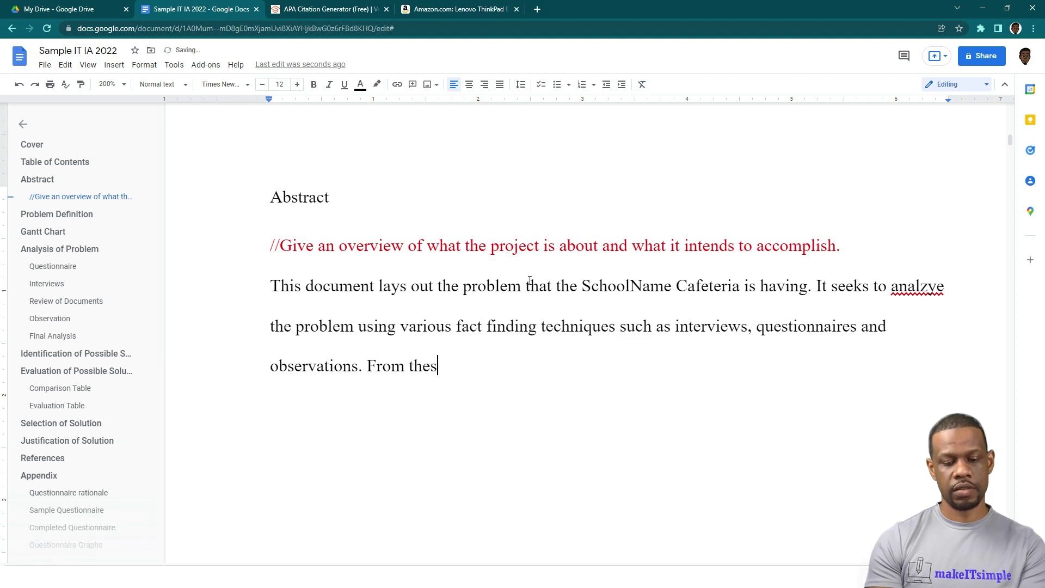
key(BackSpace)
key(BackSpace)
key(BackSpace)
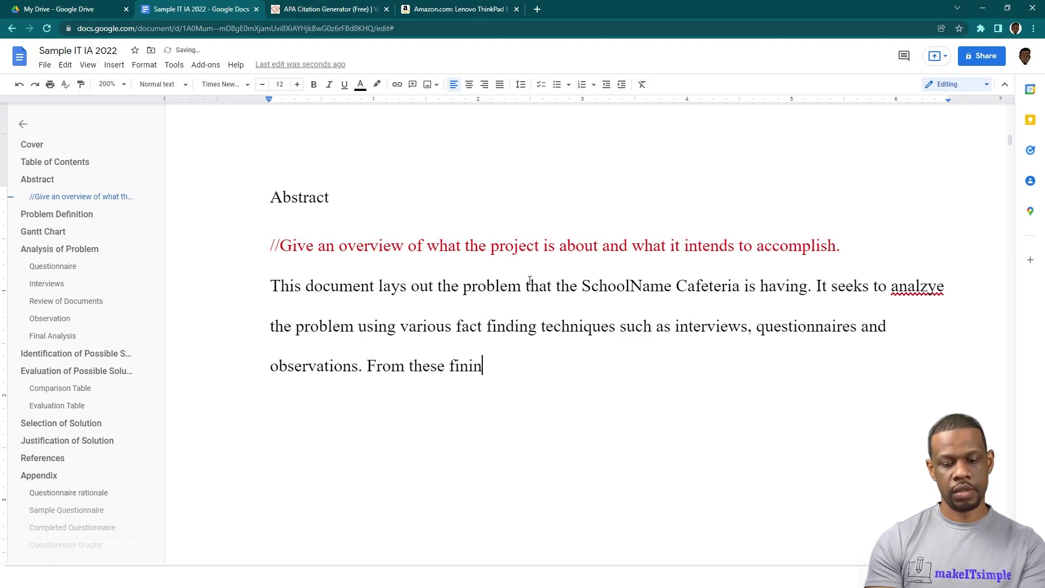
text(dings a)
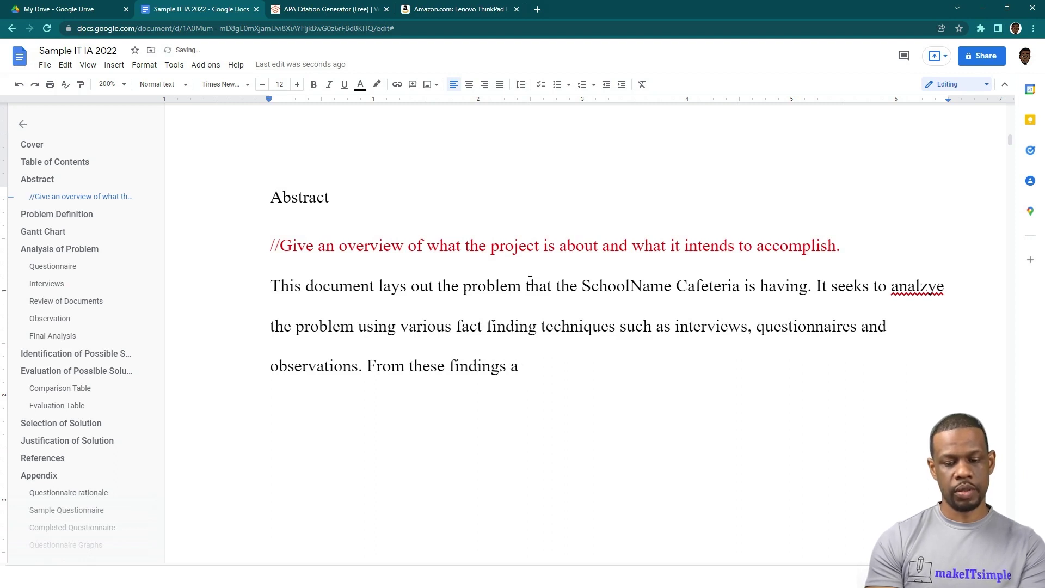
- Continue the third sentence of the abstract with "some possible solutions were put forward and"
key(BackSpace)
key(BackSpace)
text(some )
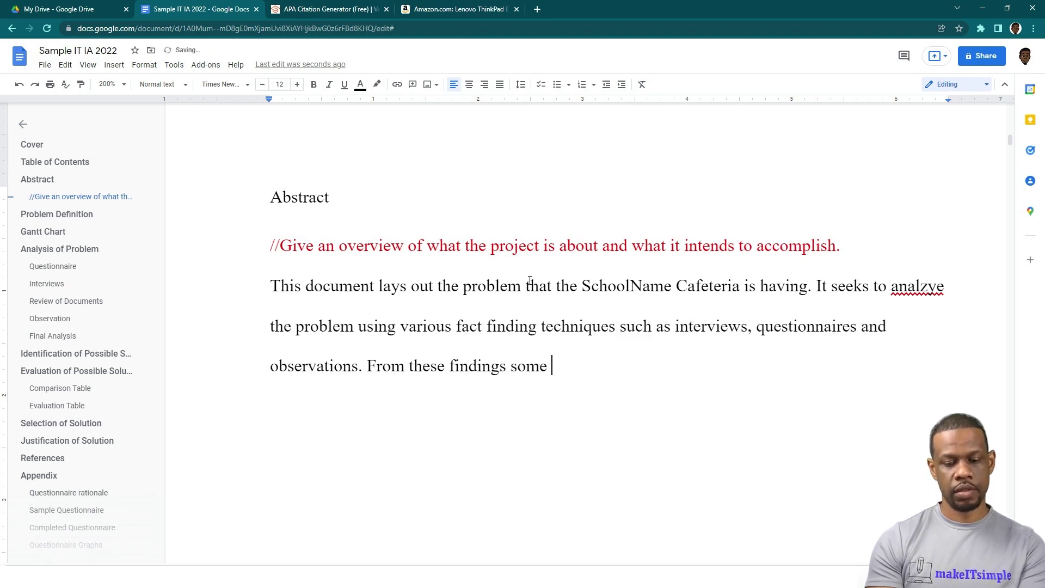
text(possible so)
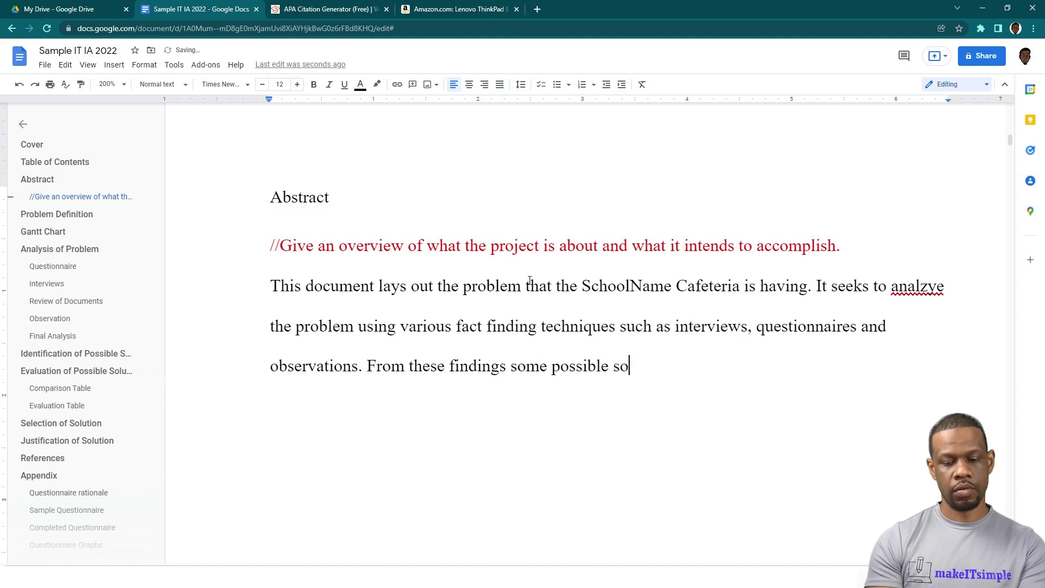
text(lutions were )
text(put forward and )
- Finish the abstract with "the best solution was chosen in the end." and correct the misspelled "analzye" to "analyze"
text(the betest so)
key(BackSpace)
key(BackSpace)
key(BackSpace)
key(BackSpace)
key(BackSpace)
key(BackSpace)
key(BackSpace)
text(st)
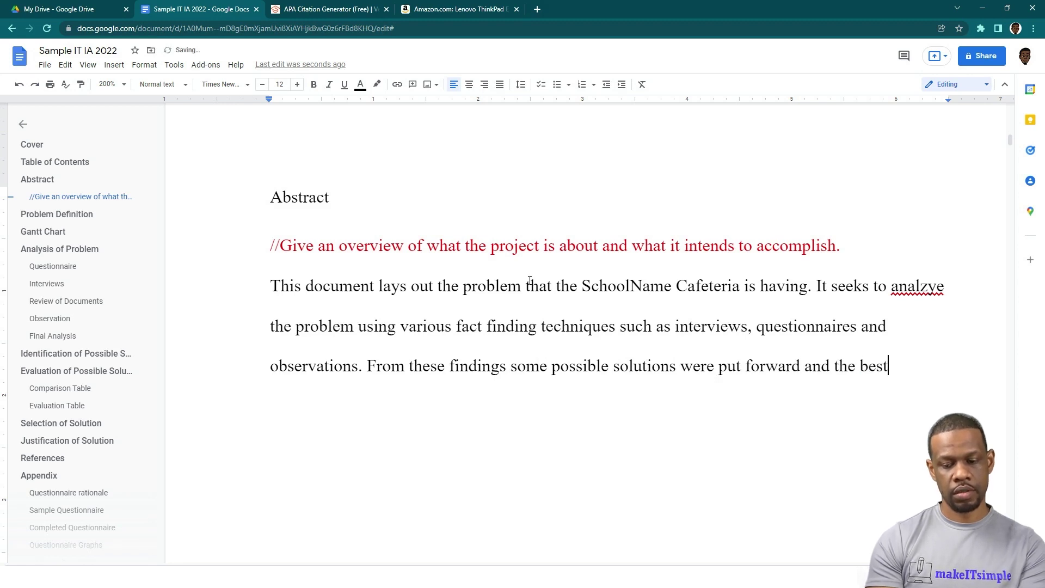
text( solution was)
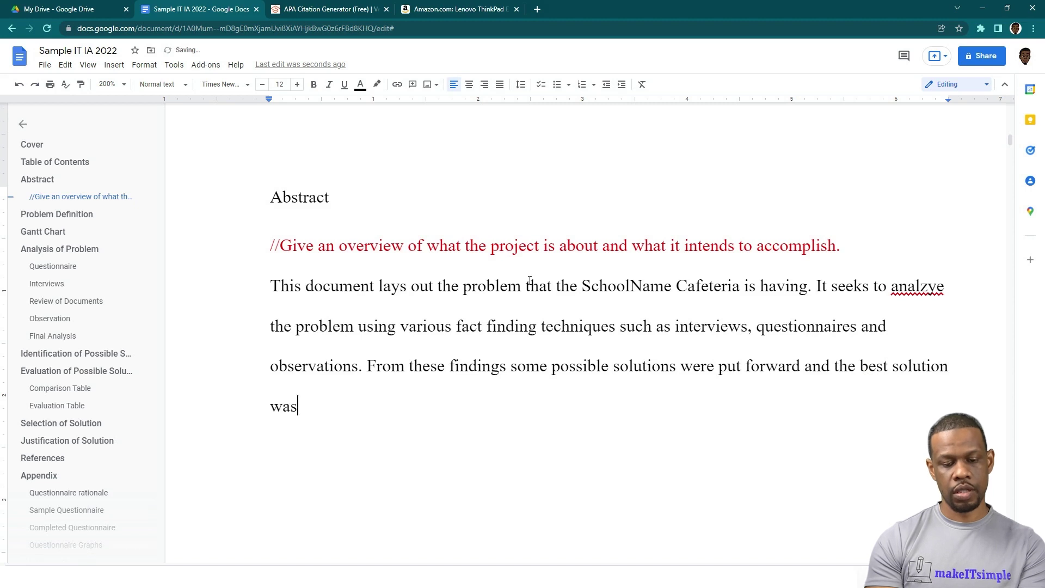
text( chosen in the end)
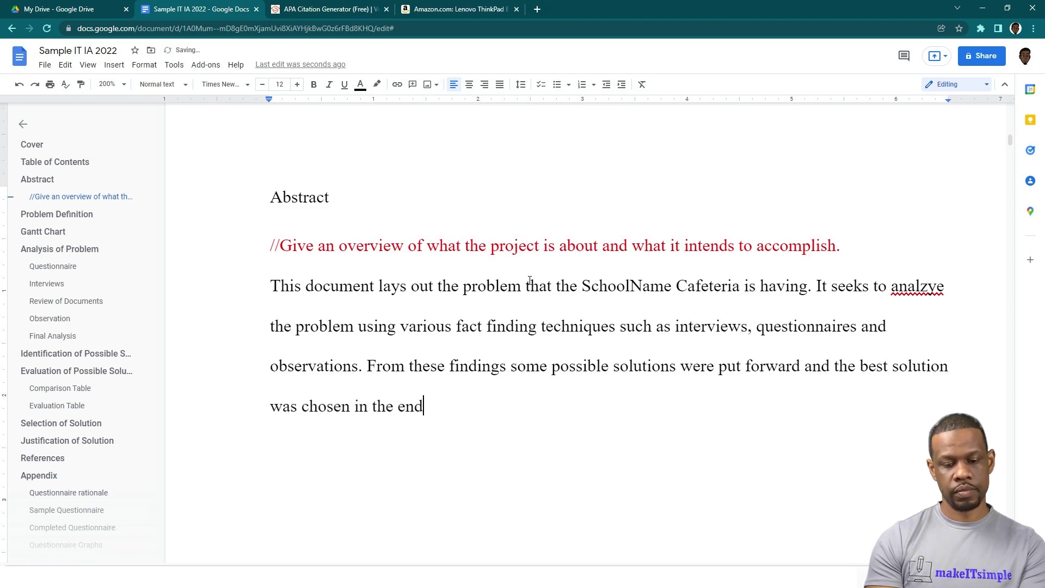
text(.)
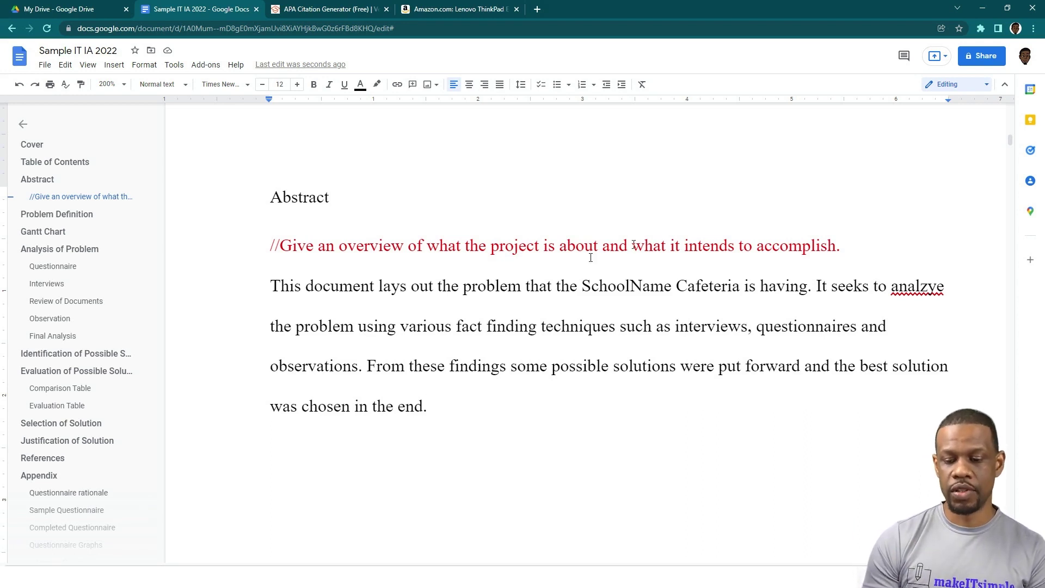
click(920, 287)
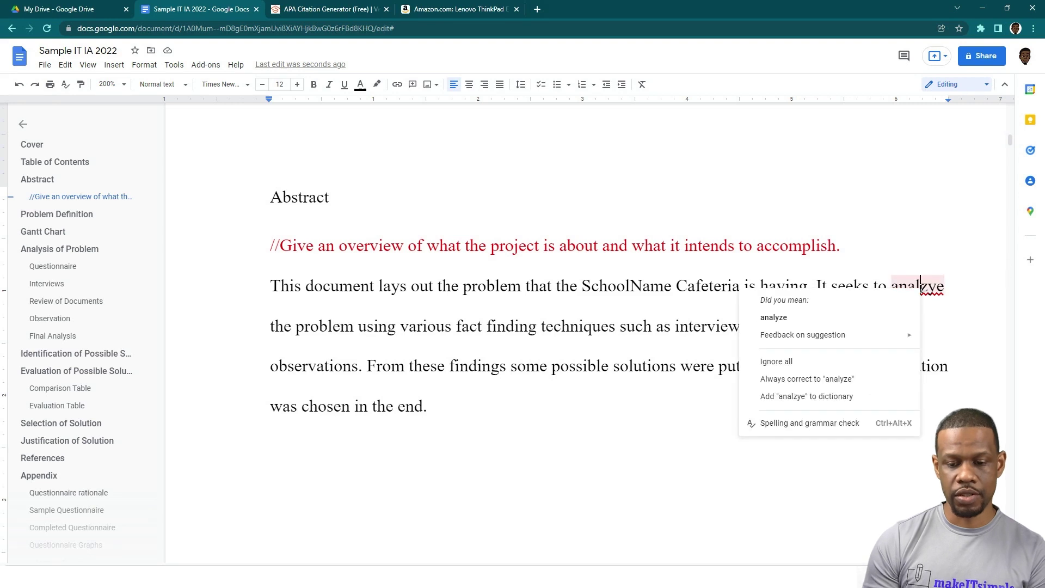
click(797, 318)
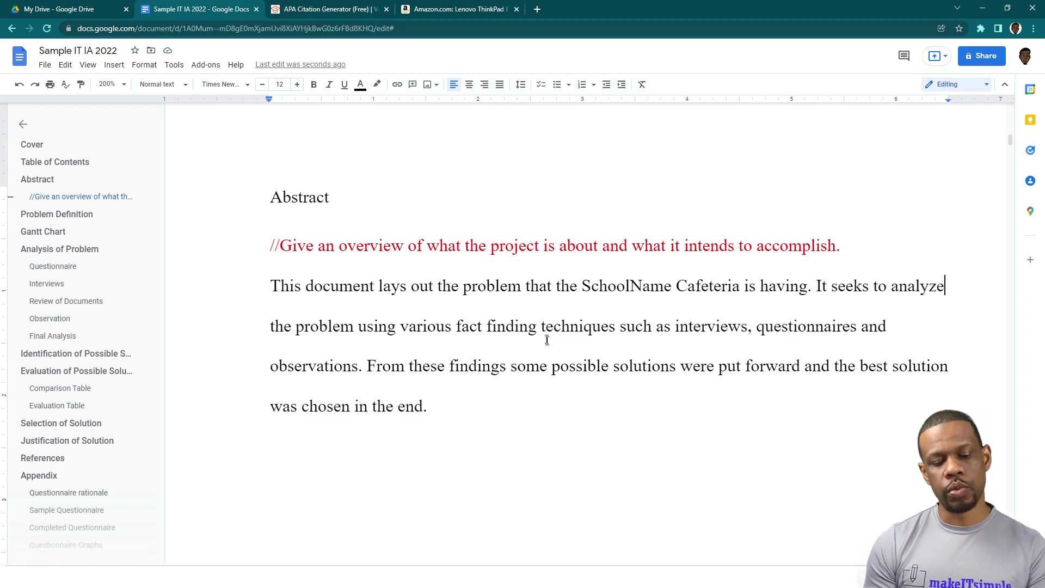
scroll(549, 343, down, 4)
scroll(598, 327, down, 10)
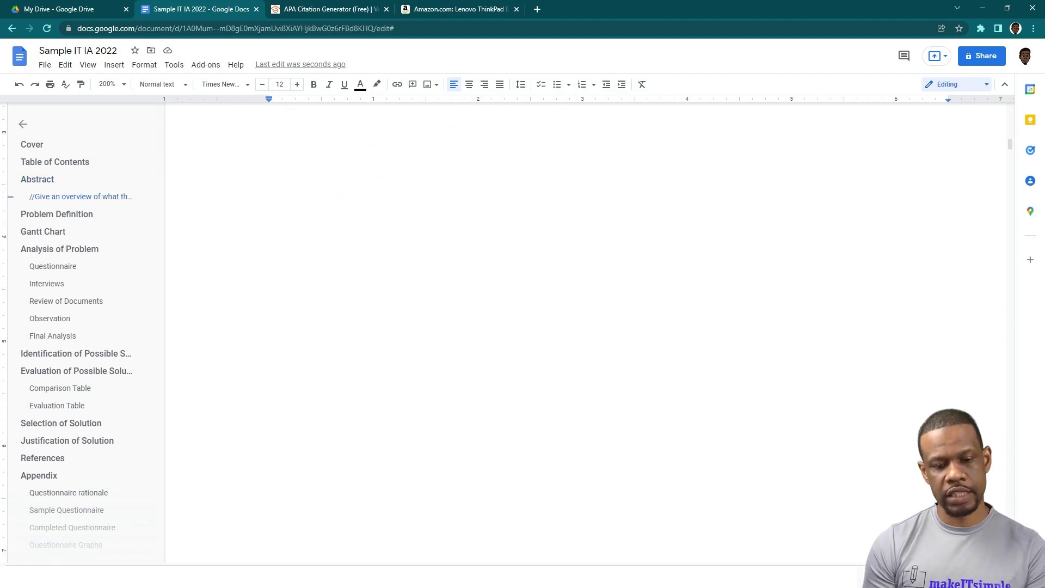
scroll(588, 327, down, 5)
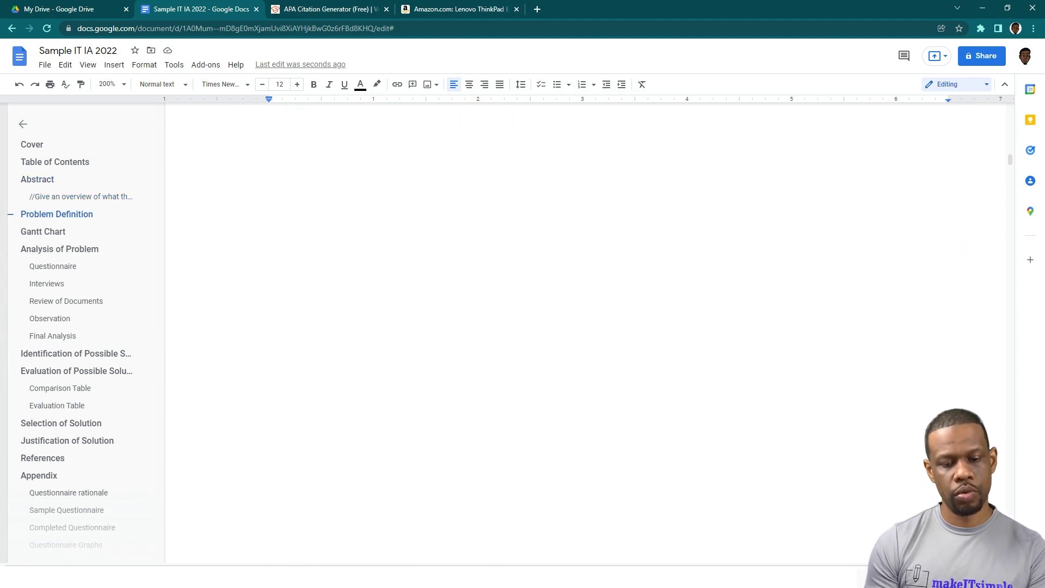
scroll(506, 277, up, 2)
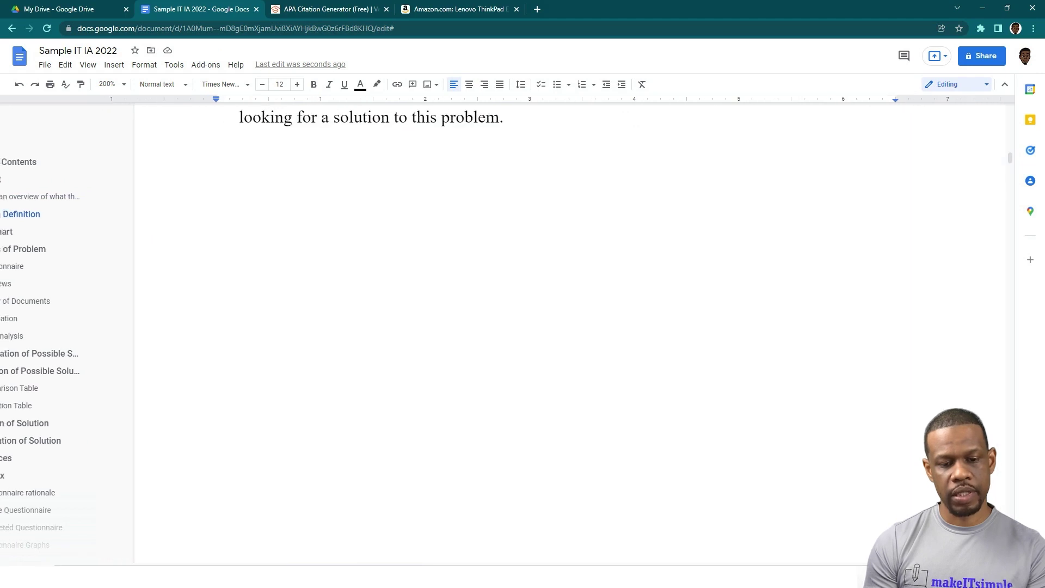
key(ctrl+minus)
key(ctrl+minus)
key(ctrl+minus)
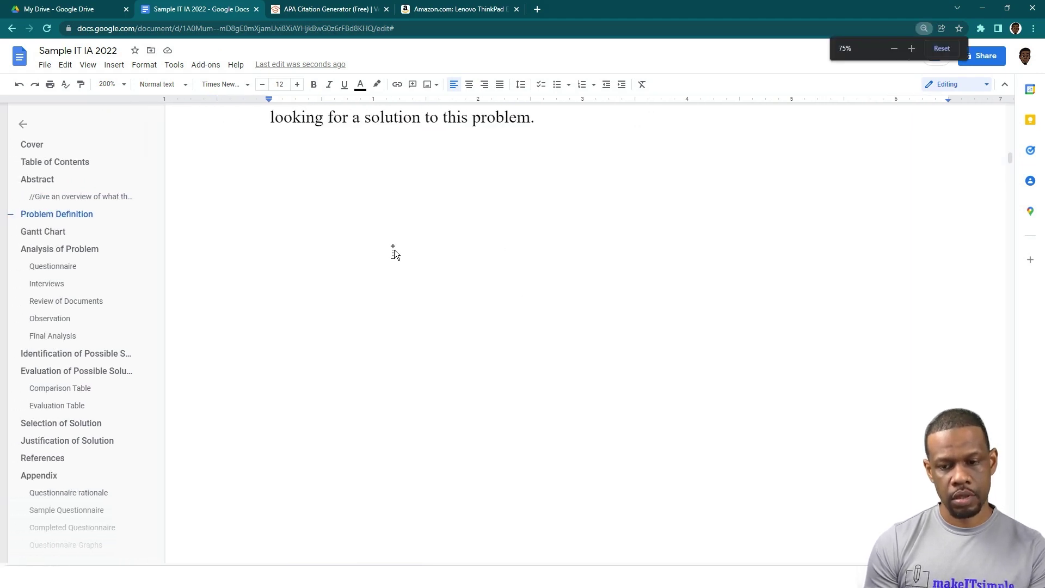
click(942, 49)
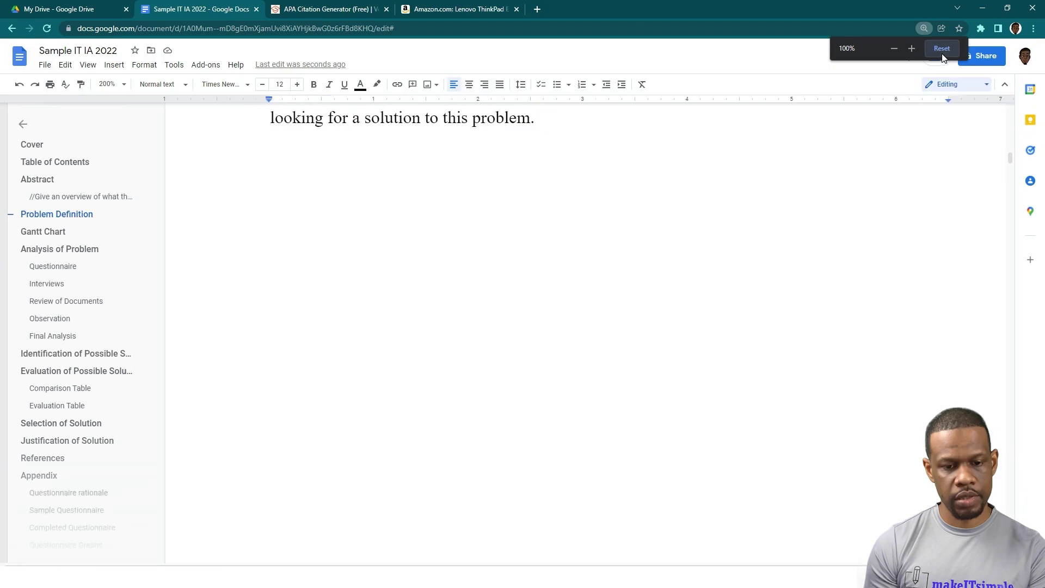
- Set the document zoom to 100% and review the pages from the Abstract through the Gantt Chart to Analysis of Problem
click(122, 84)
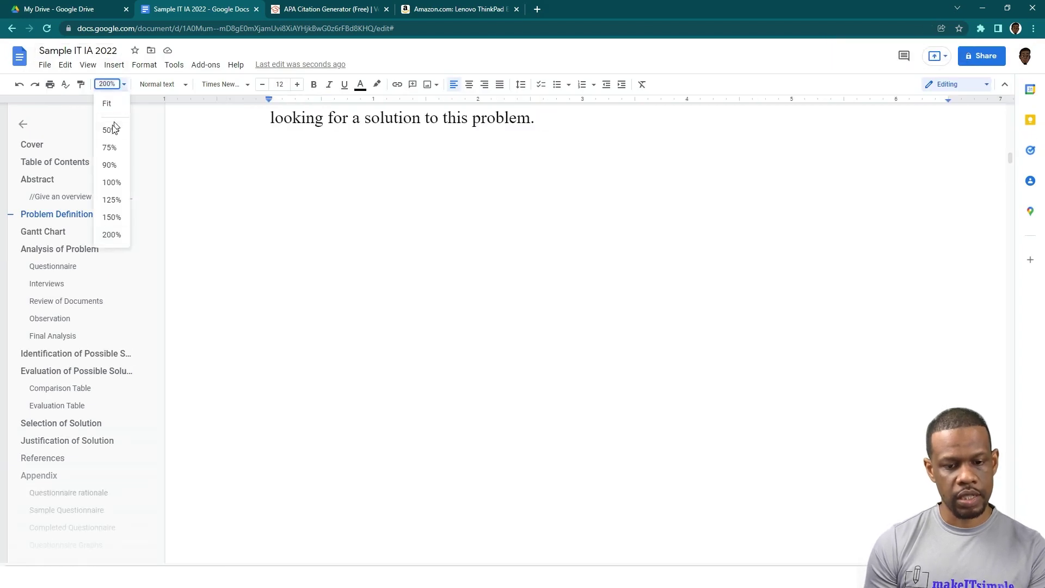
click(112, 182)
scroll(348, 223, down, 4)
scroll(349, 223, up, 15)
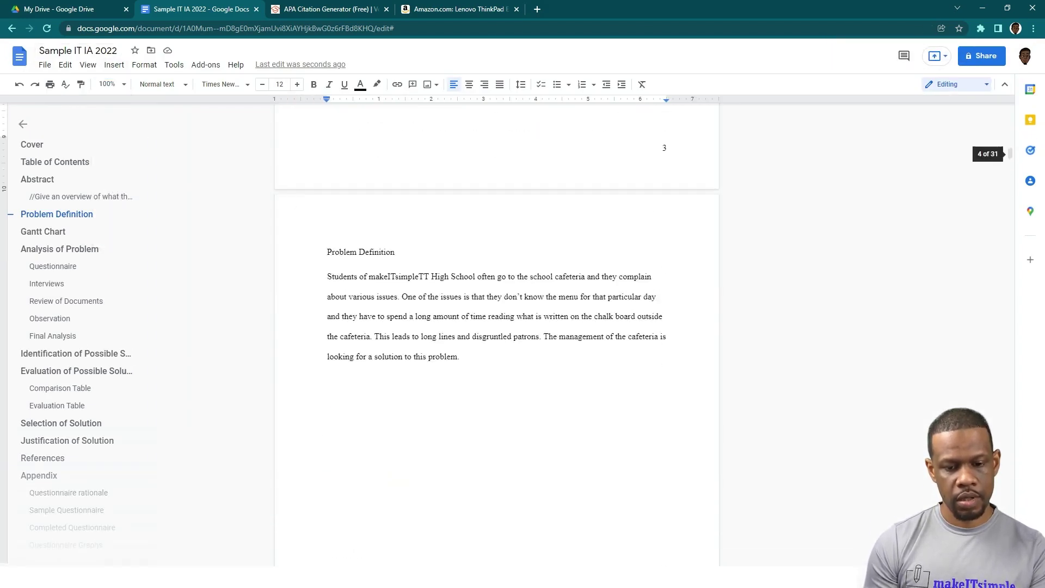
scroll(348, 223, up, 5)
scroll(348, 224, down, 15)
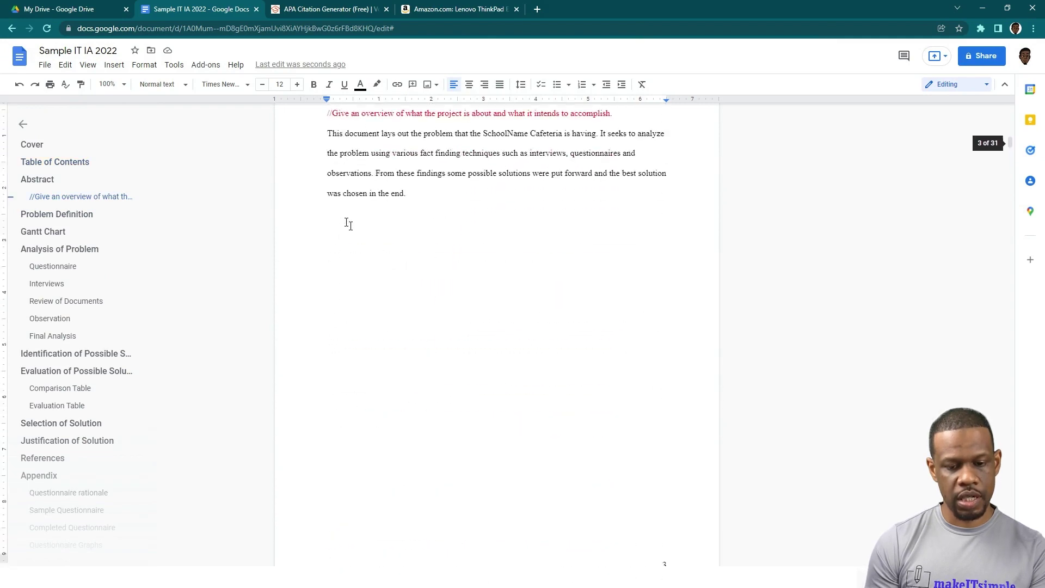
scroll(347, 223, down, 15)
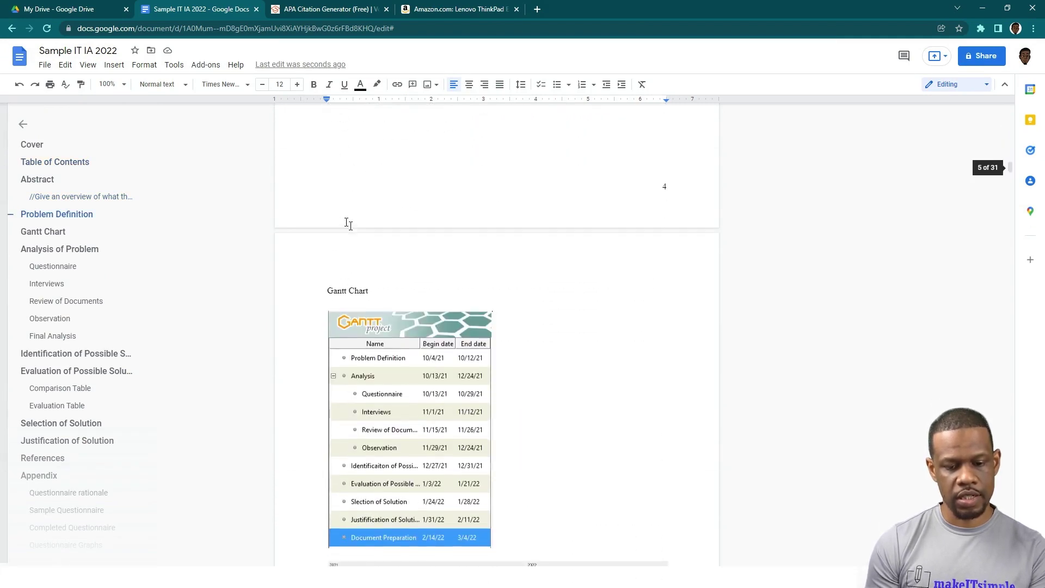
scroll(345, 223, down, 5)
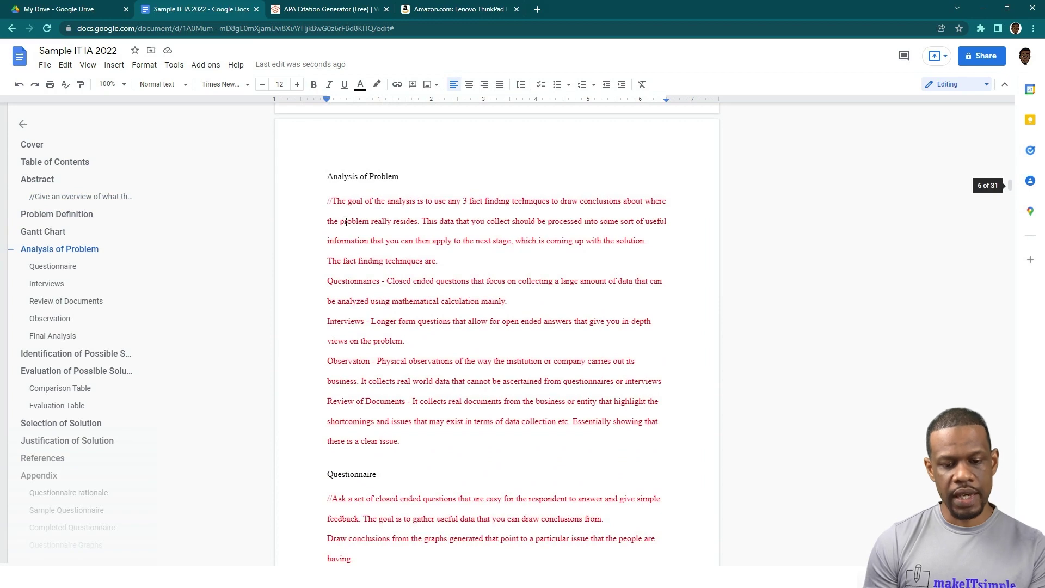
- Check the paragraph styles of the Questionnaire and Gantt Chart headings and view the options for updating the Heading 1 style
scroll(345, 221, down, 3)
scroll(346, 222, down, 1)
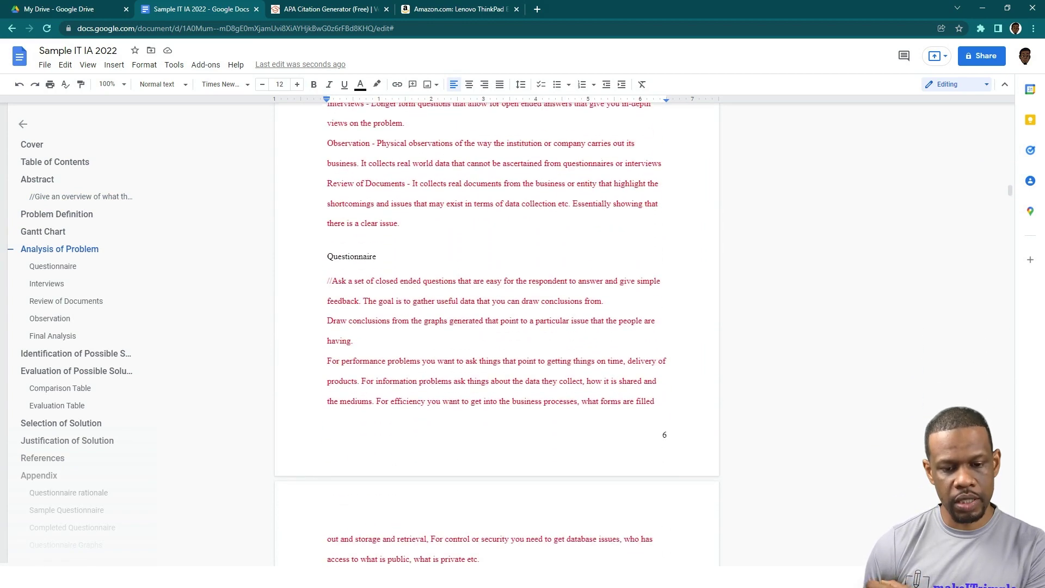
click(342, 256)
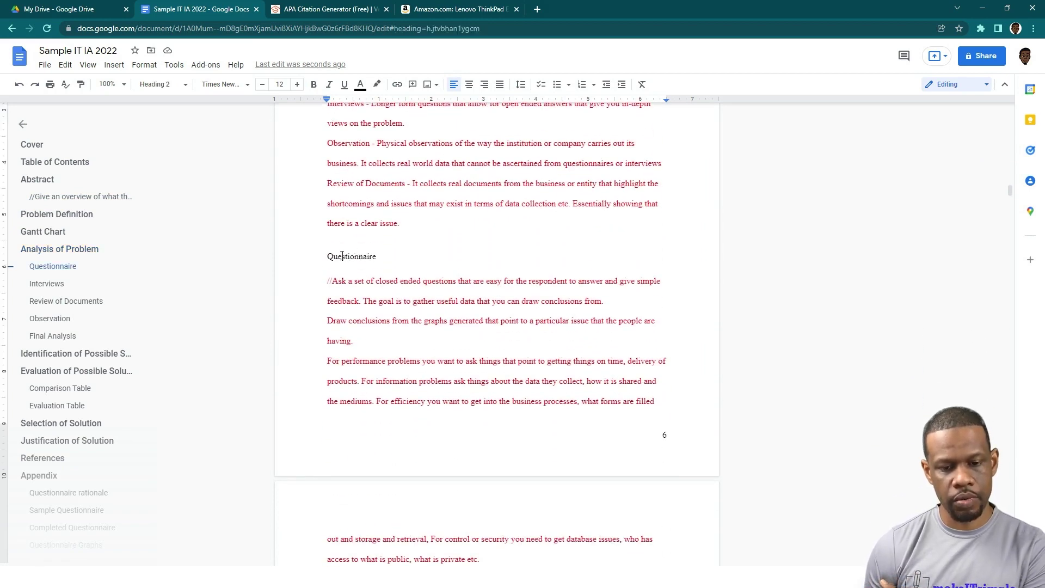
scroll(346, 256, up, 3)
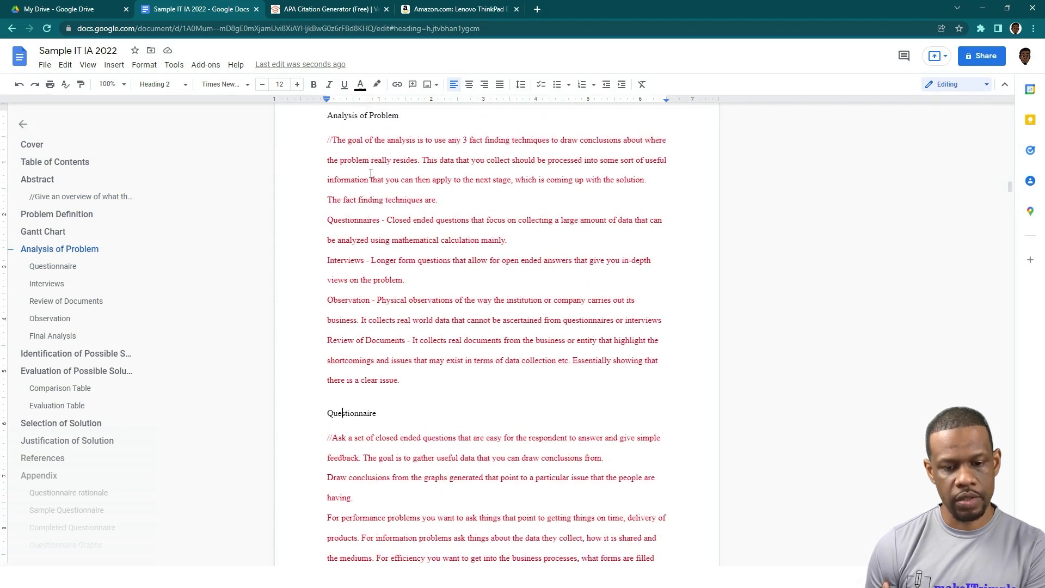
scroll(371, 173, up, 15)
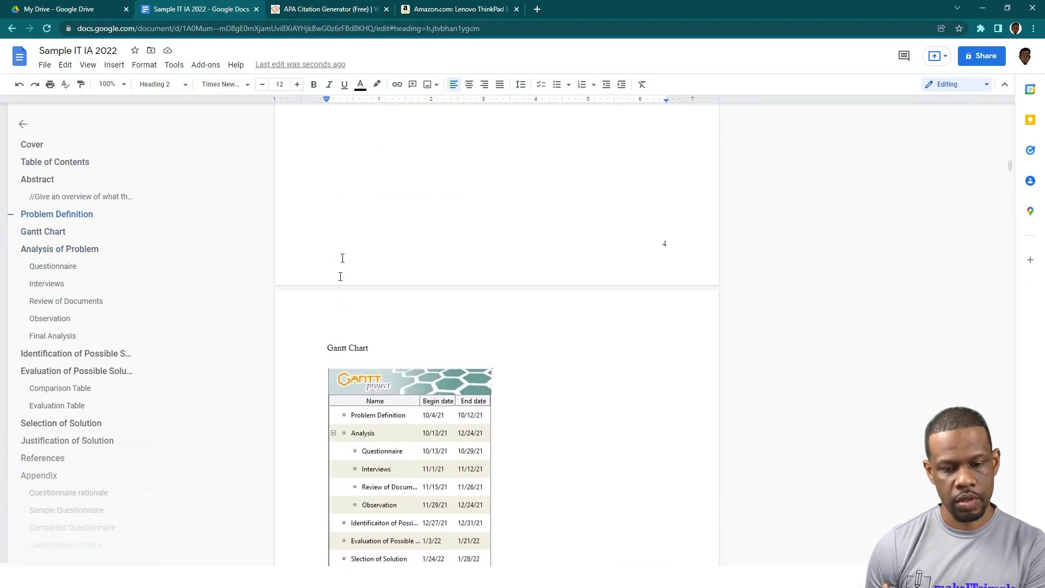
click(338, 347)
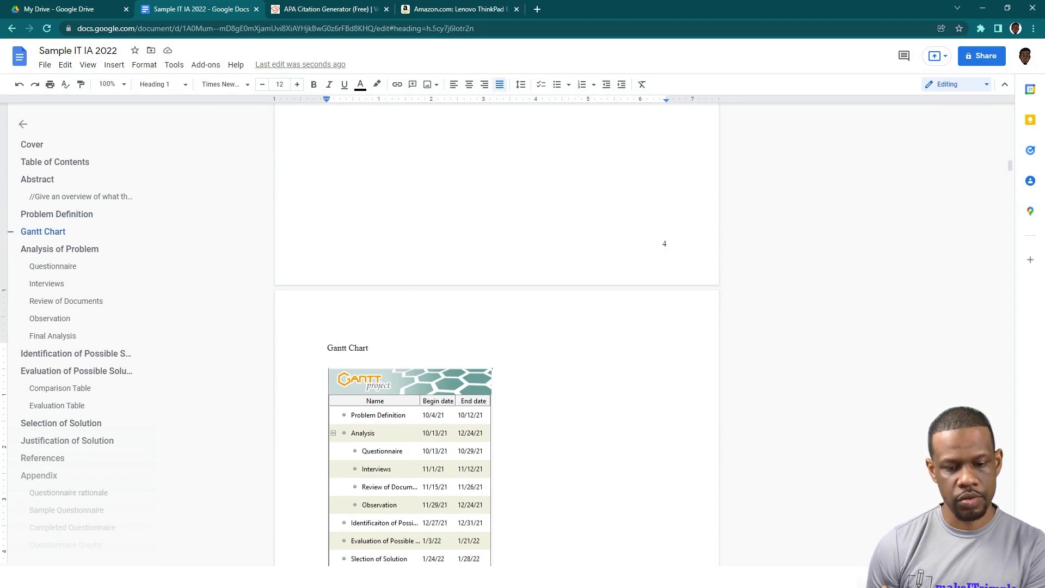
scroll(497, 327, up, 15)
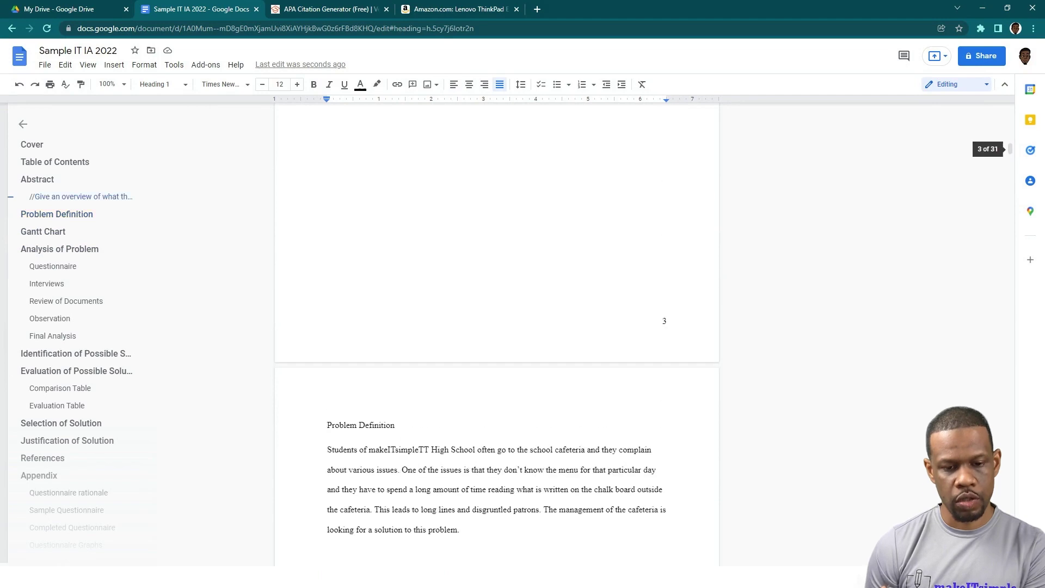
scroll(496, 327, up, 10)
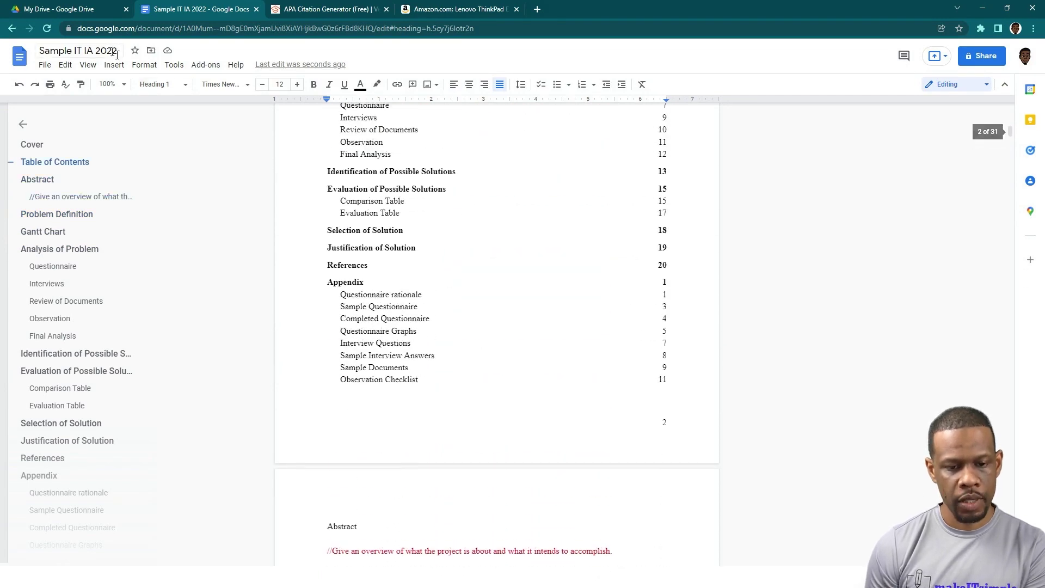
click(144, 65)
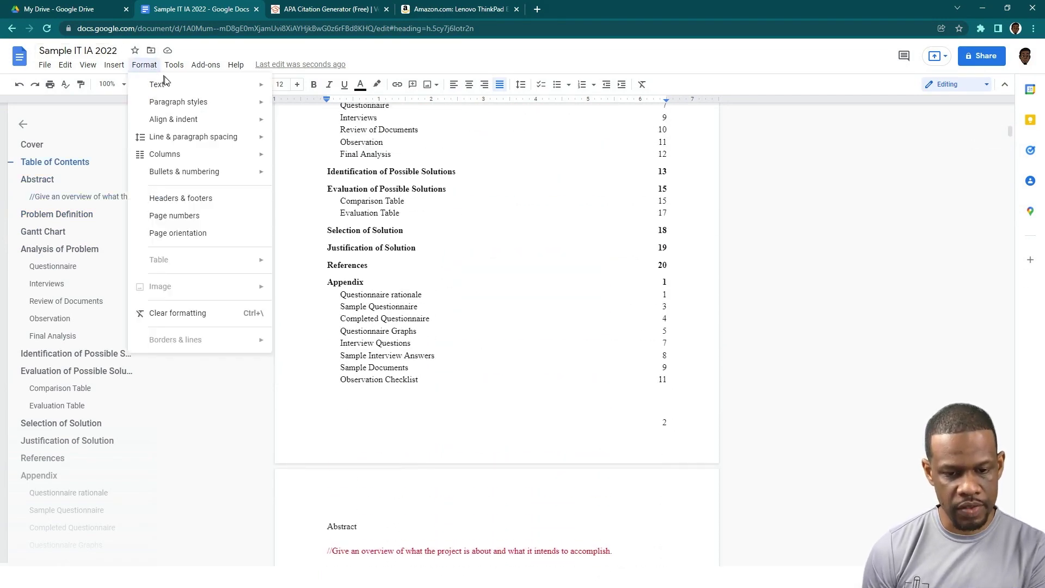
mouse_move(178, 101)
mouse_move(364, 186)
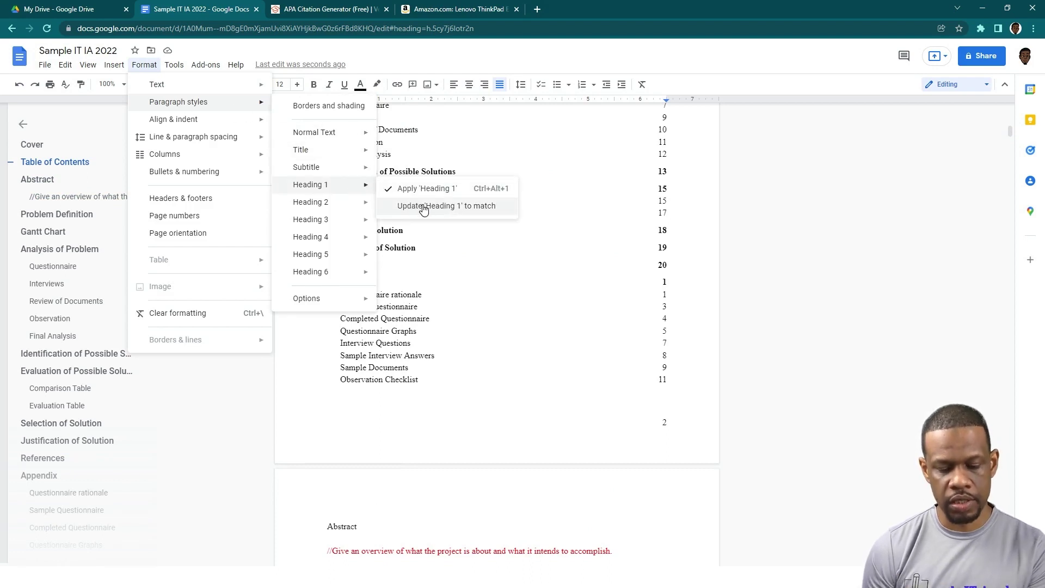
- Review the document from the Abstract through the analysis, solution tables and justification to the start of the Appendix
scroll(485, 305, down, 20)
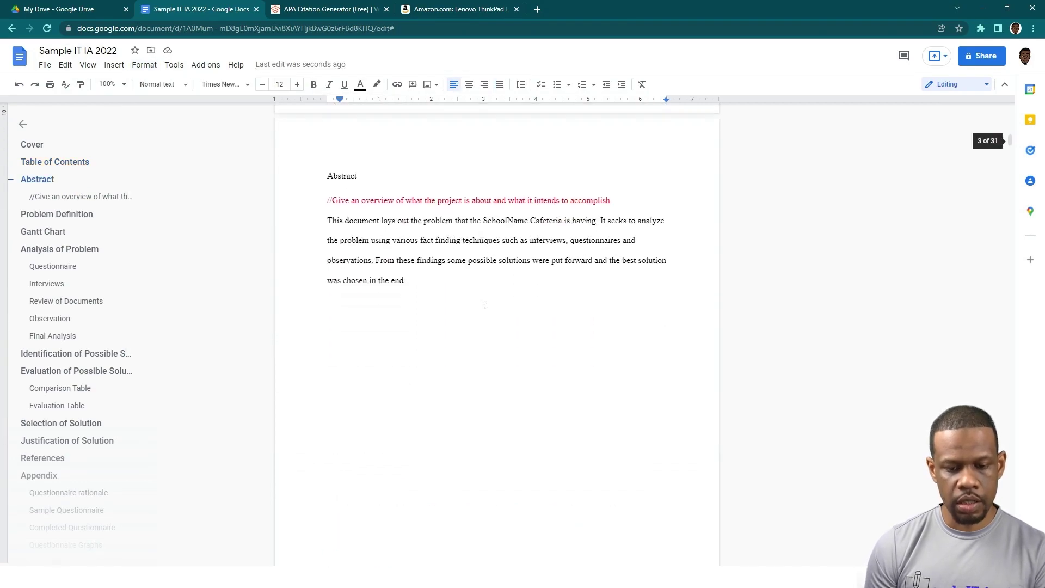
scroll(485, 305, down, 15)
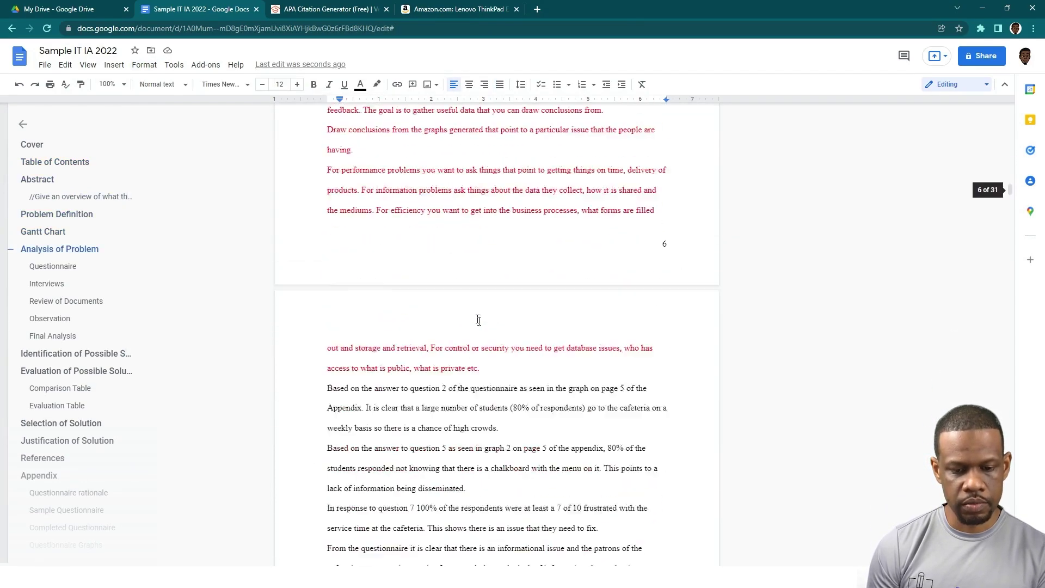
scroll(478, 319, down, 20)
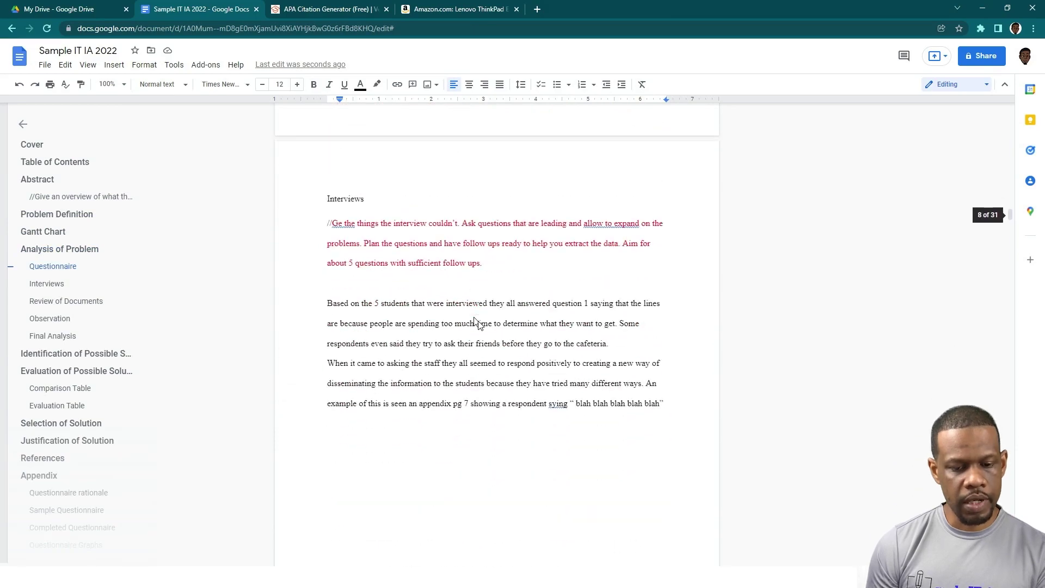
scroll(481, 326, down, 20)
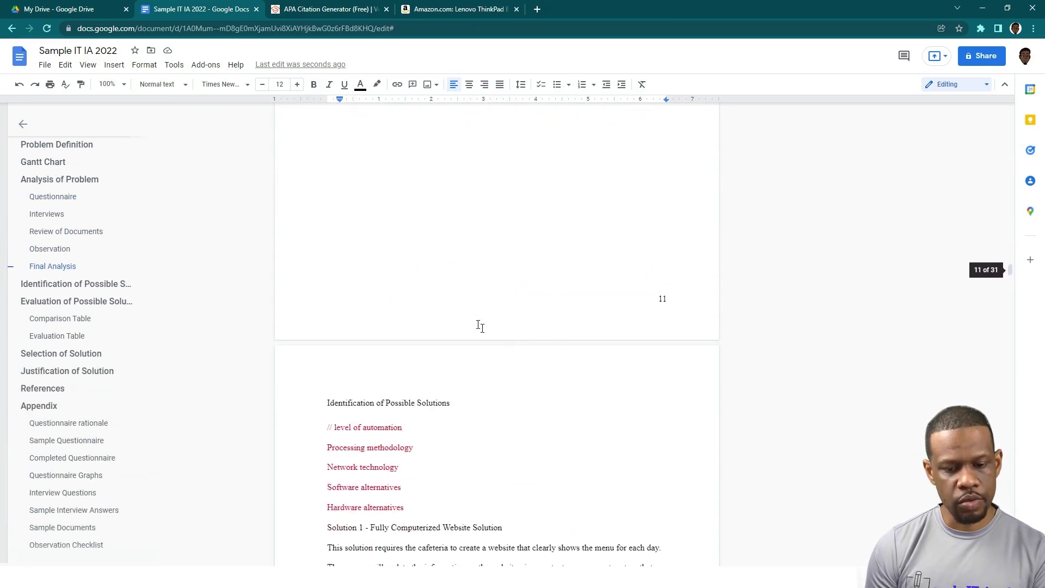
scroll(480, 325, down, 20)
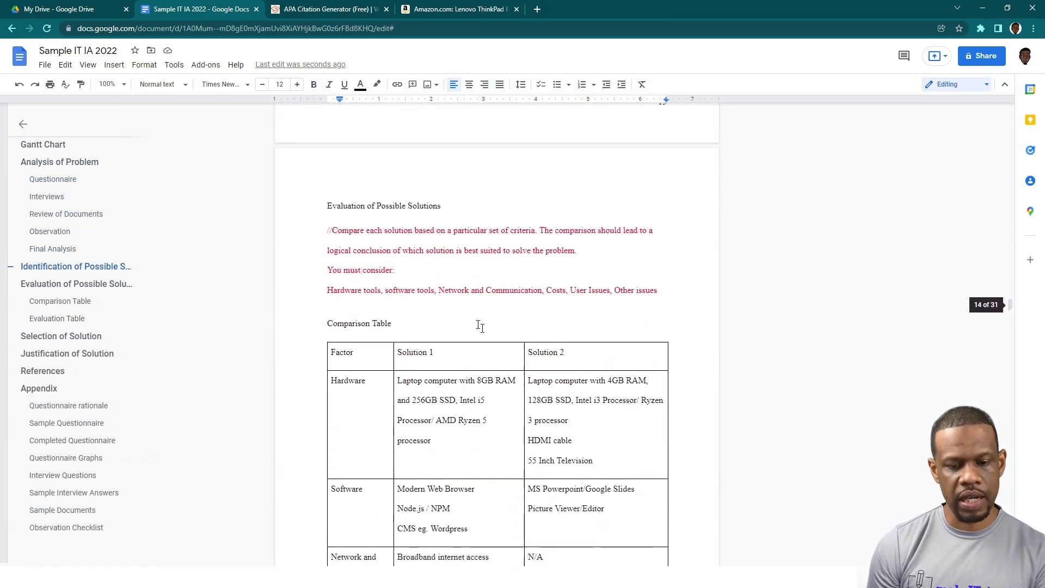
scroll(474, 325, down, 20)
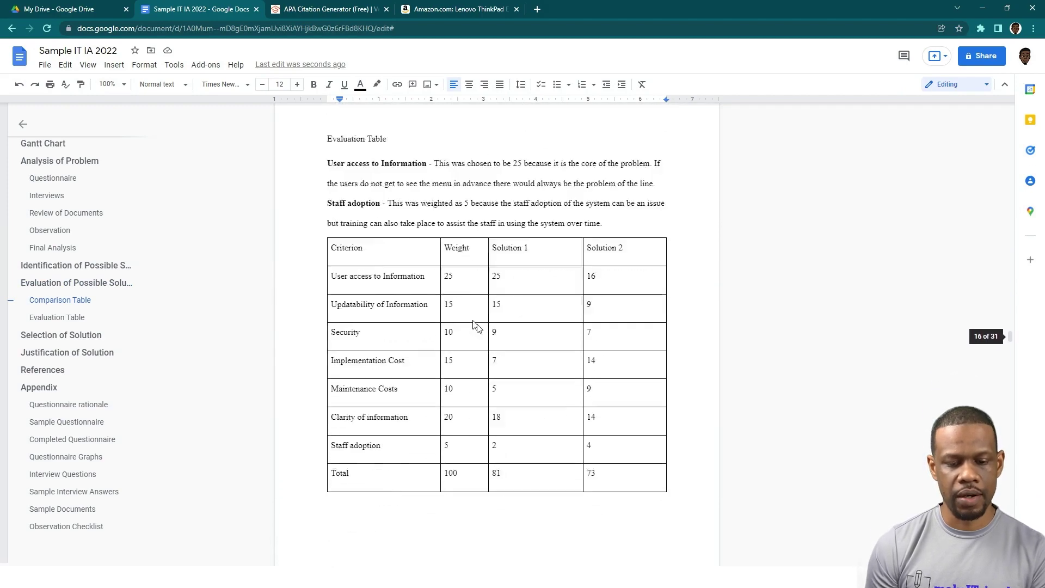
scroll(474, 327, down, 15)
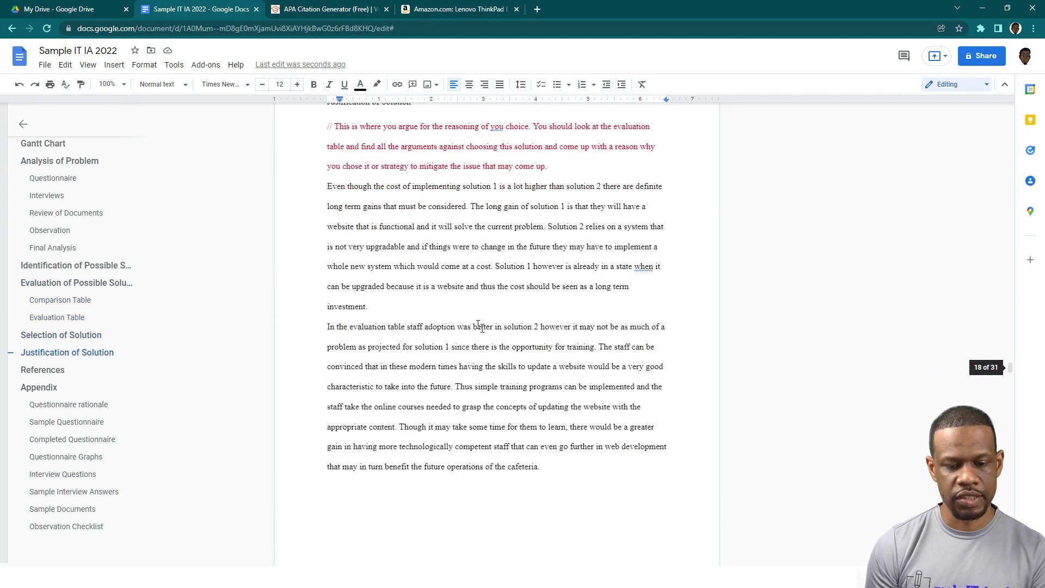
scroll(481, 326, down, 13)
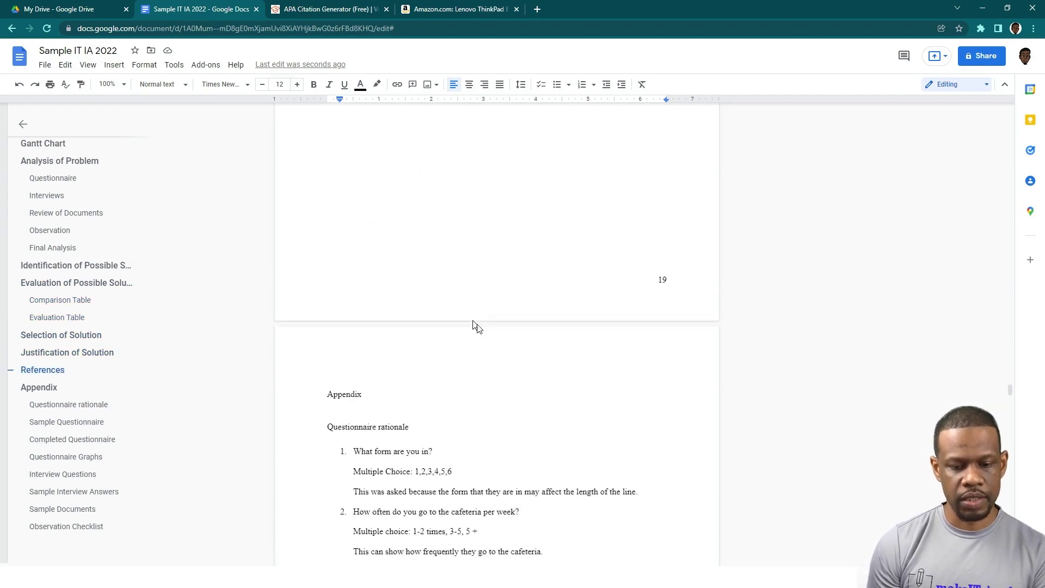
- Place the cursor on the empty line below the References heading and set the document zoom to 200%
scroll(480, 325, up, 7)
scroll(479, 326, up, 5)
click(365, 380)
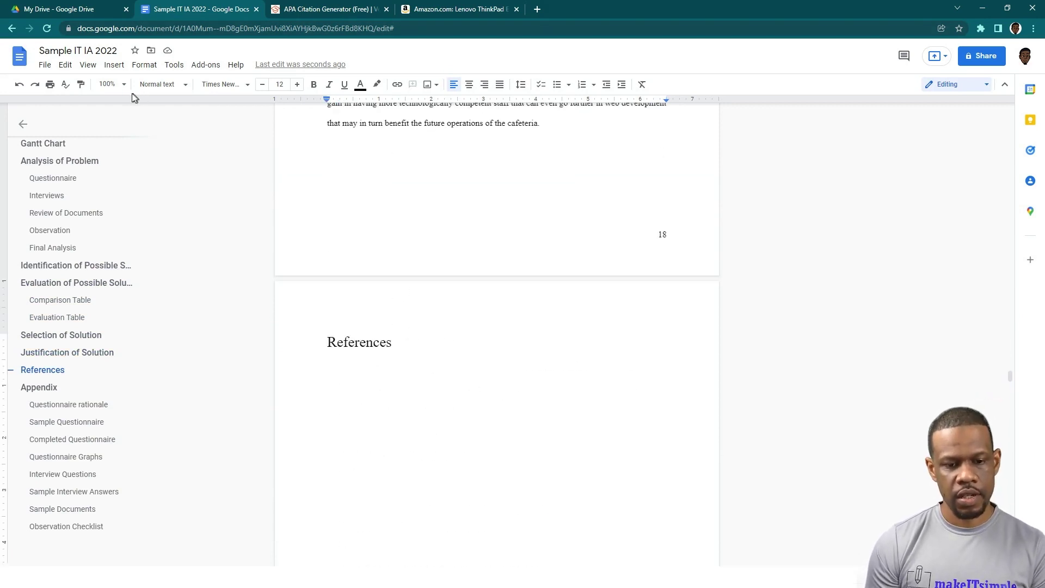
click(115, 85)
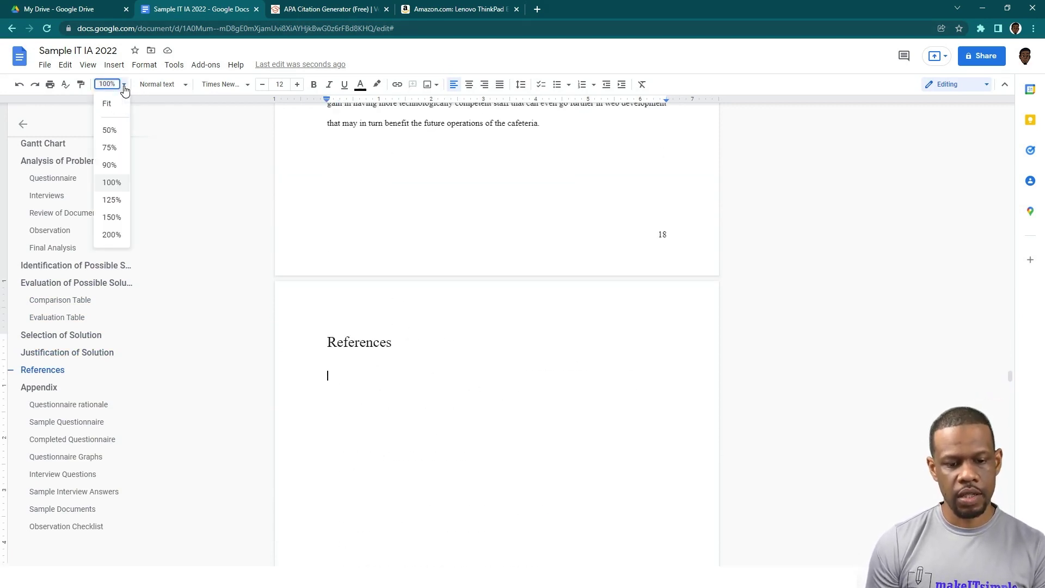
click(112, 235)
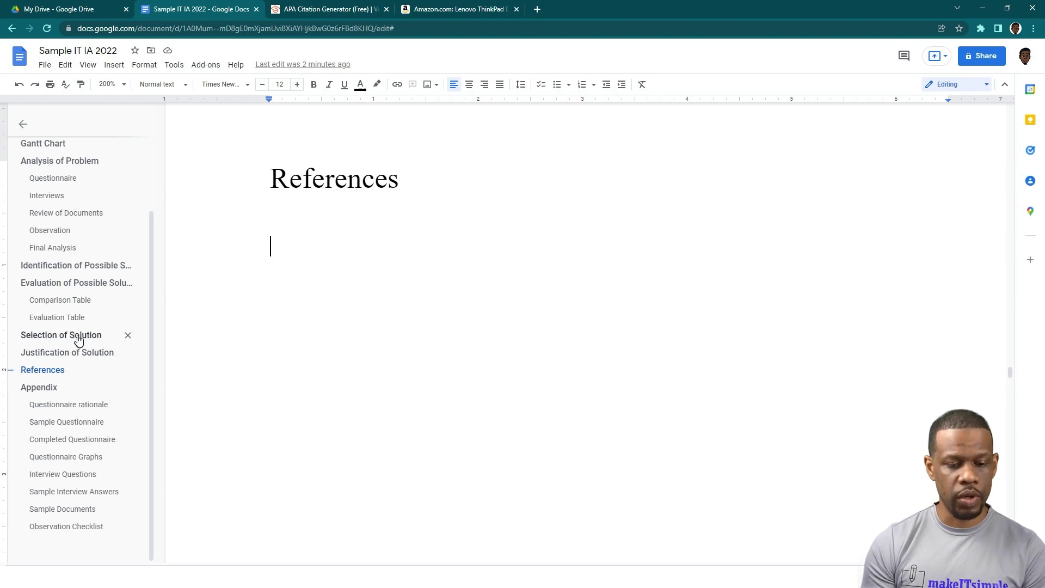
- Examine the hardware, software and network rows for both solutions in the Comparison Table
click(77, 307)
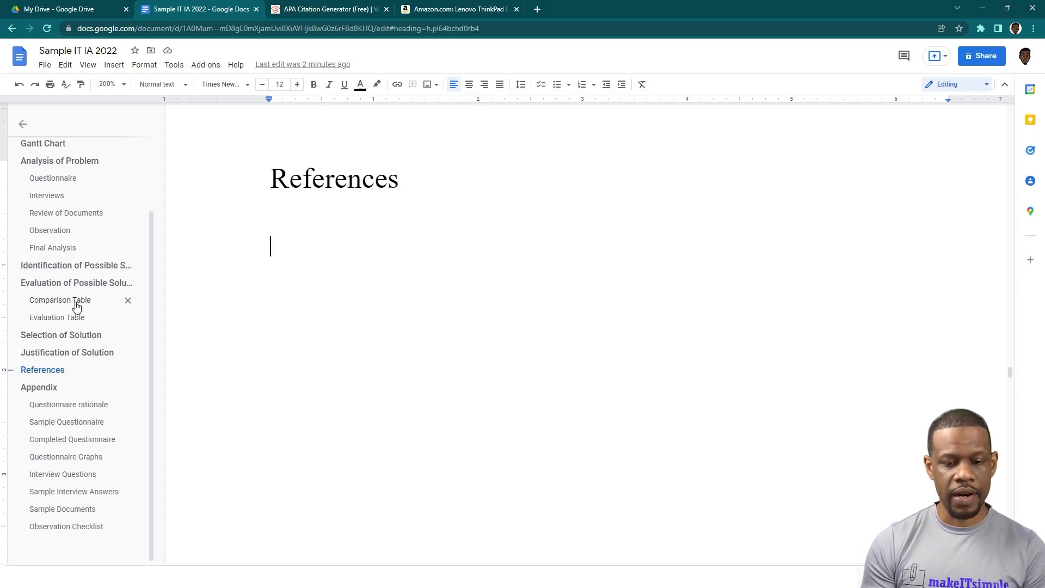
scroll(615, 359, down, 2)
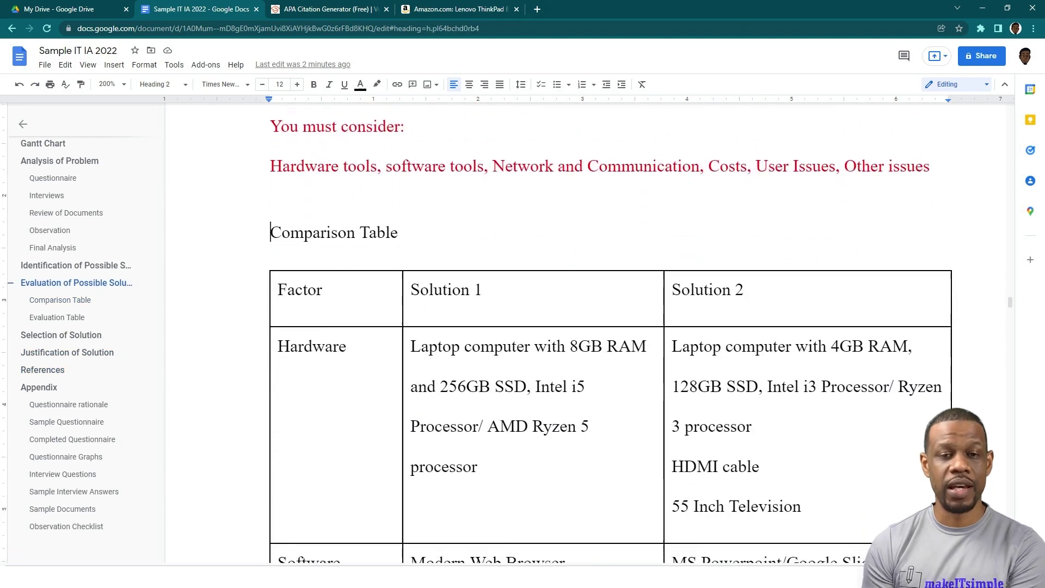
scroll(616, 362, down, 4)
scroll(616, 370, up, 1)
scroll(615, 374, down, 1)
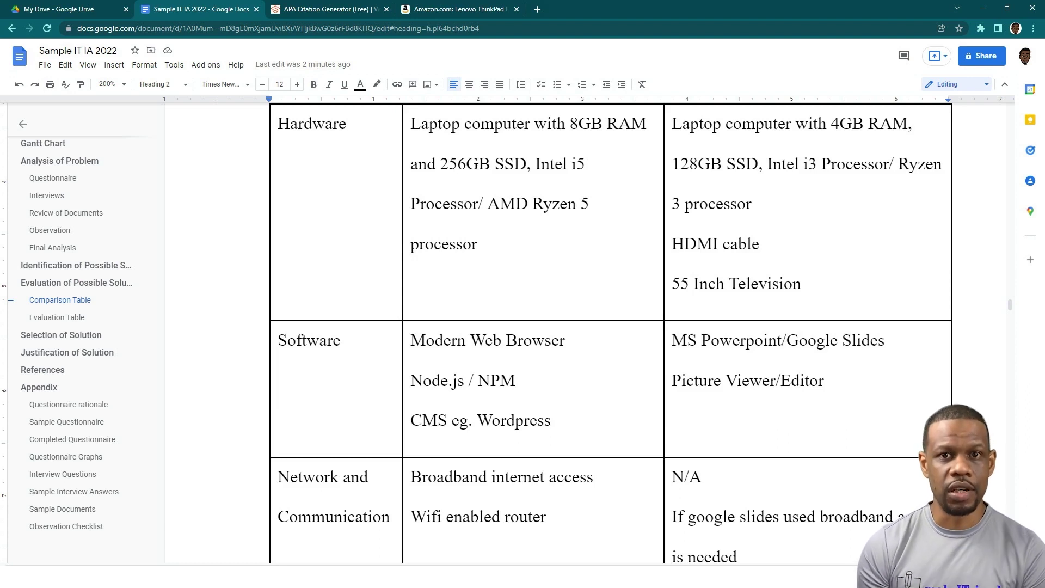
- Return to the References section and insert a new line after its heading
click(43, 371)
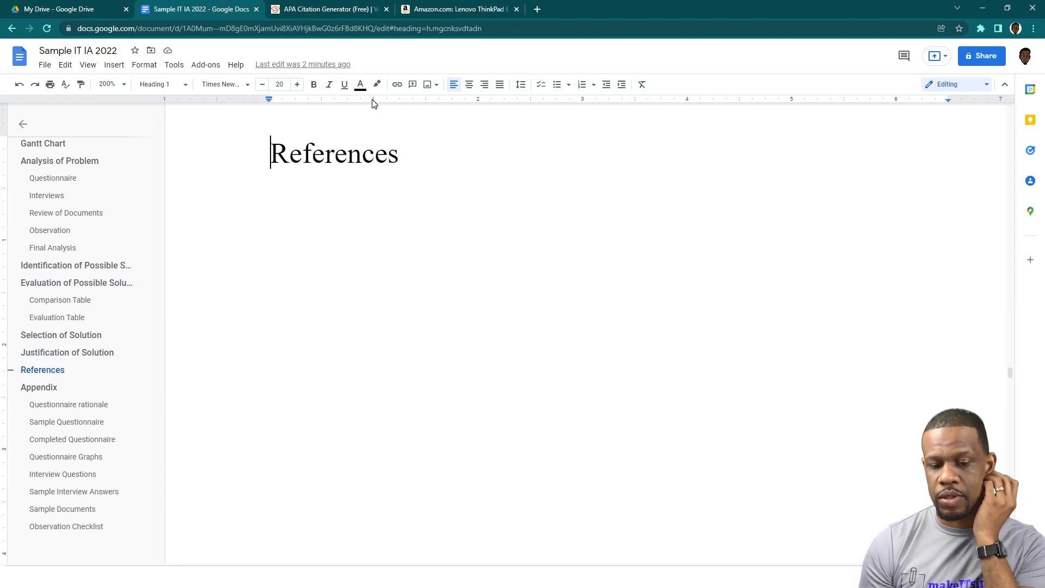
click(409, 157)
key(Return)
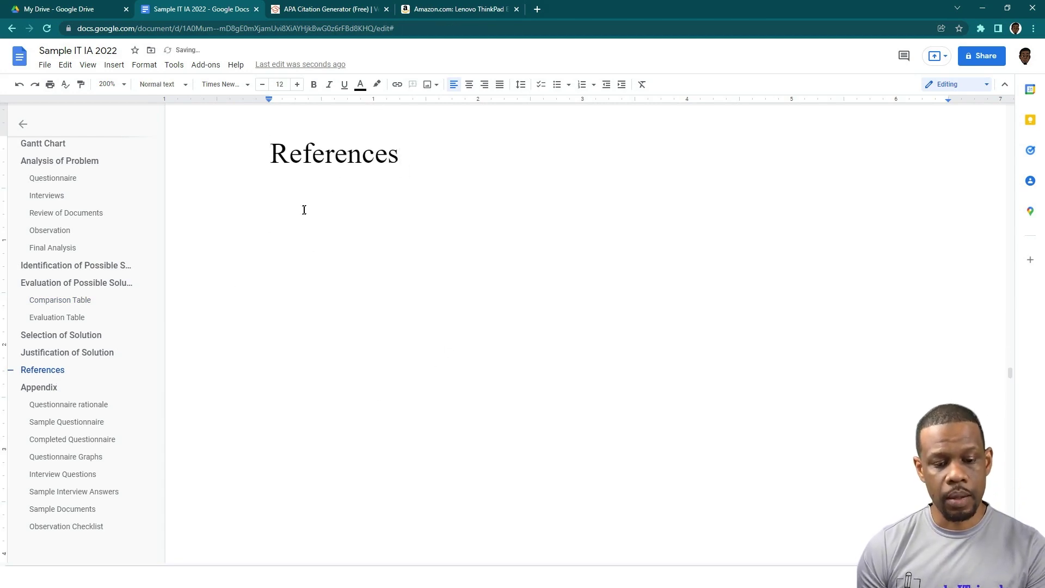
- Switch to Scribbr's APA Citation Generator and start a new website citation, ready for the page URL
click(343, 9)
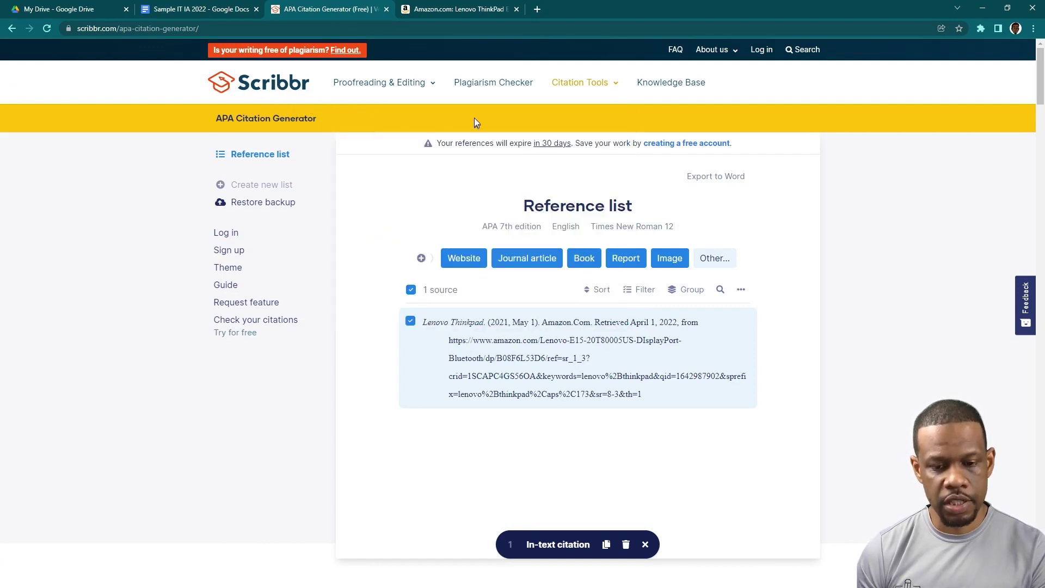
mouse_move(584, 97)
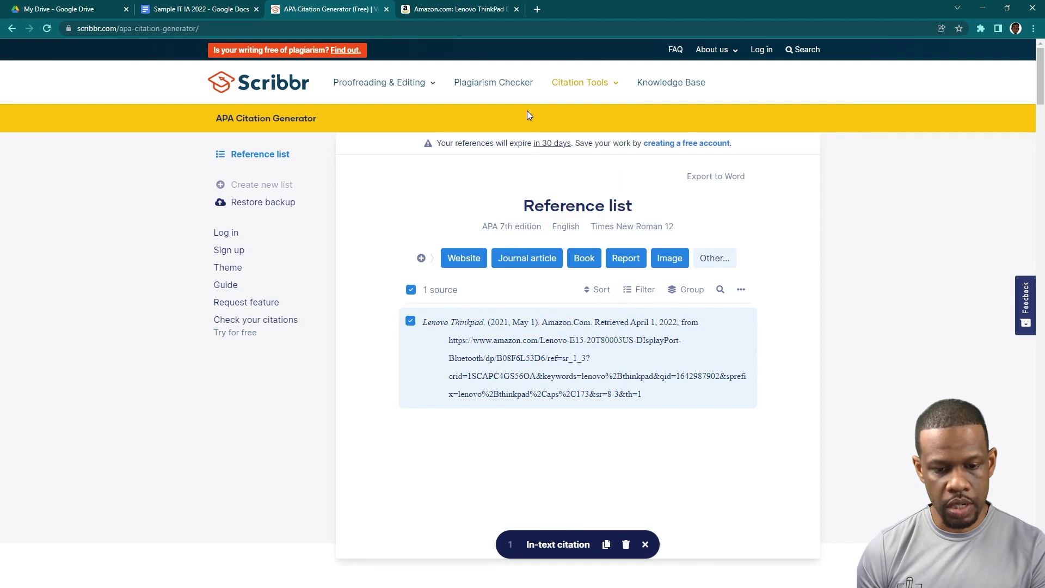
mouse_move(551, 114)
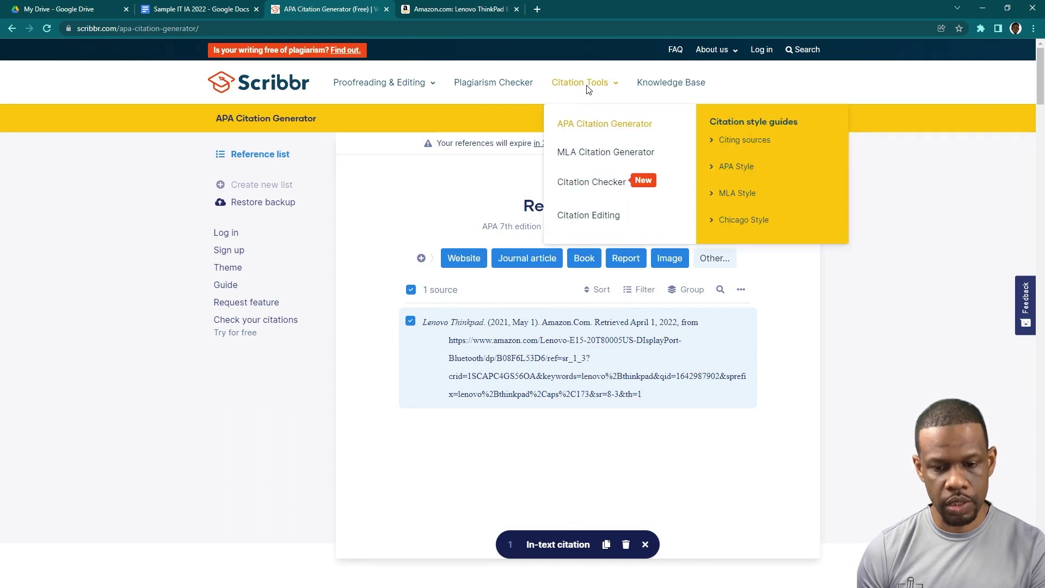
click(591, 123)
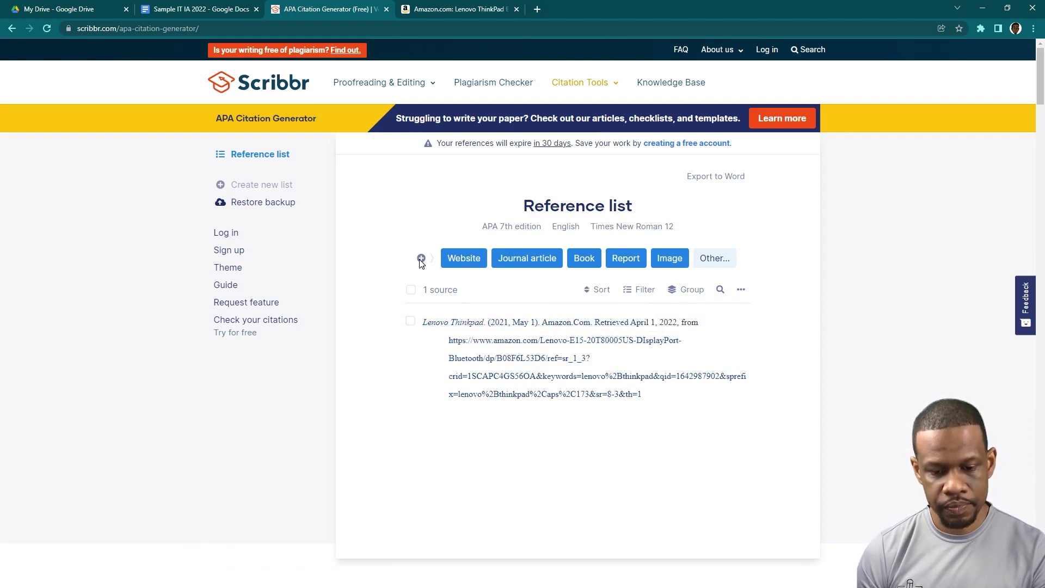
click(473, 265)
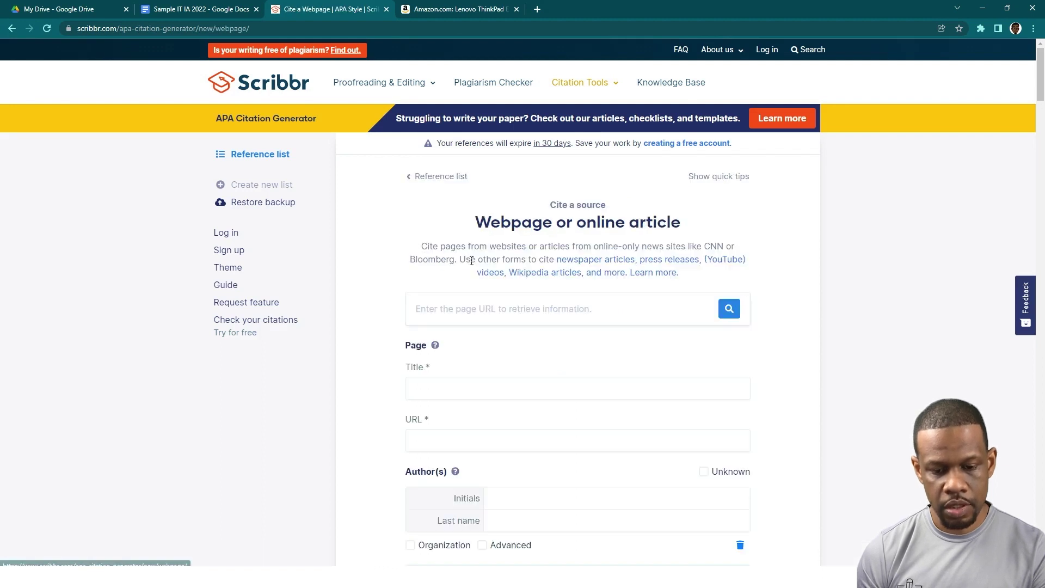
click(458, 320)
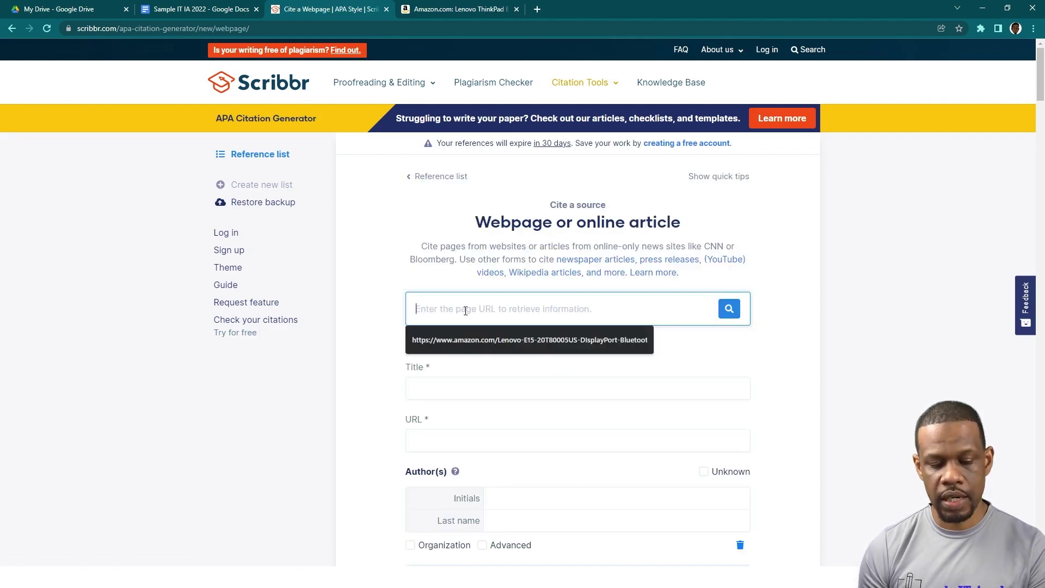
- Check the Amazon product page, return to Scribbr's webpage form and paste the copied Lenovo Thinkpad reference into the page lookup field
click(449, 9)
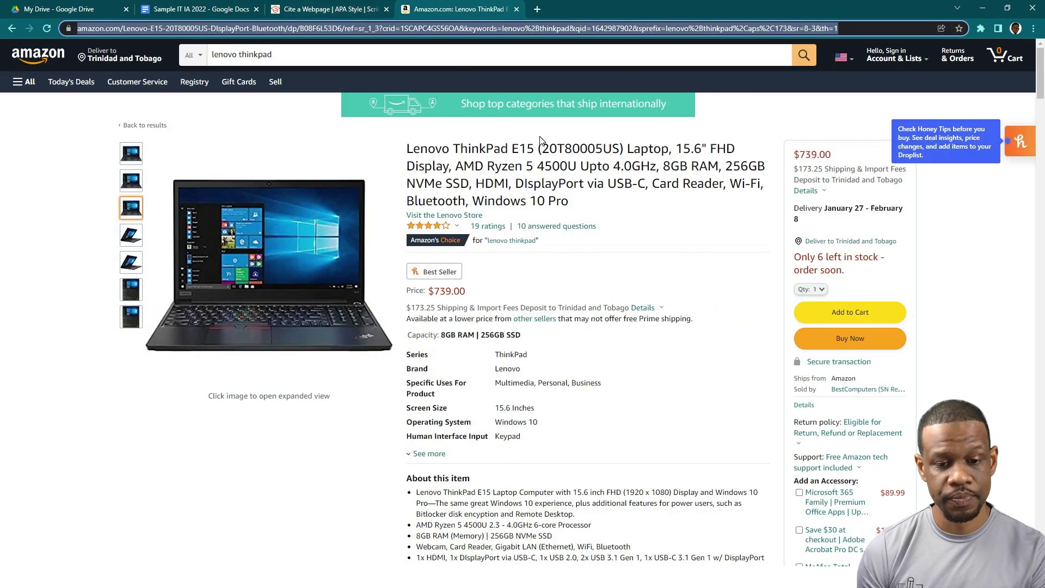
click(346, 11)
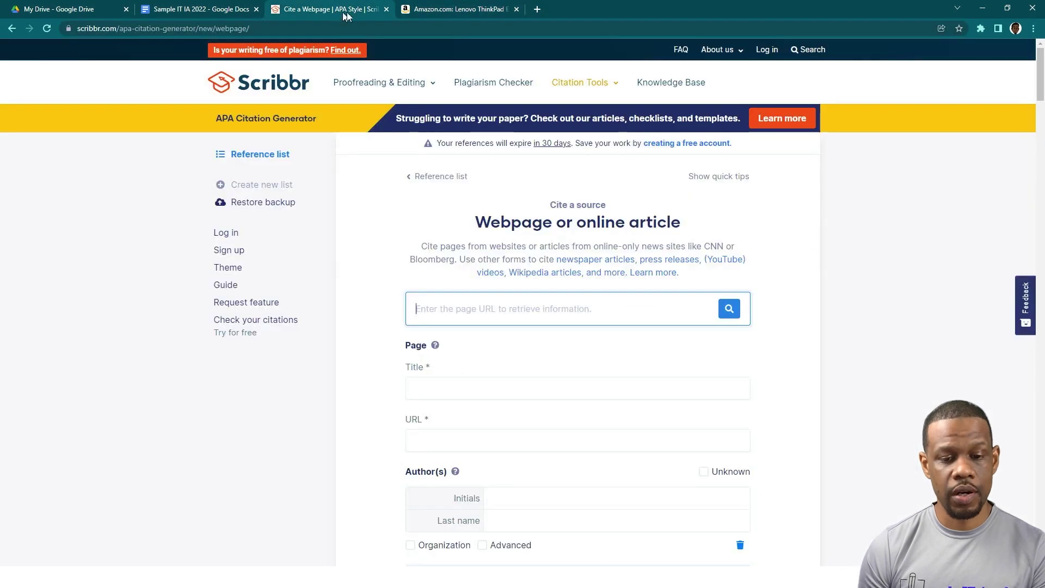
click(423, 12)
click(314, 12)
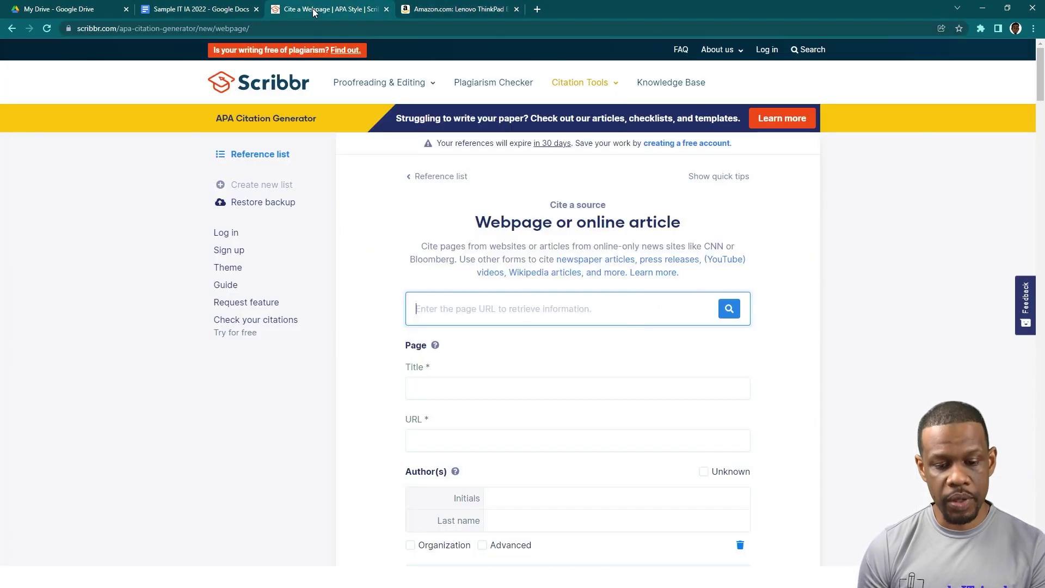
click(565, 314)
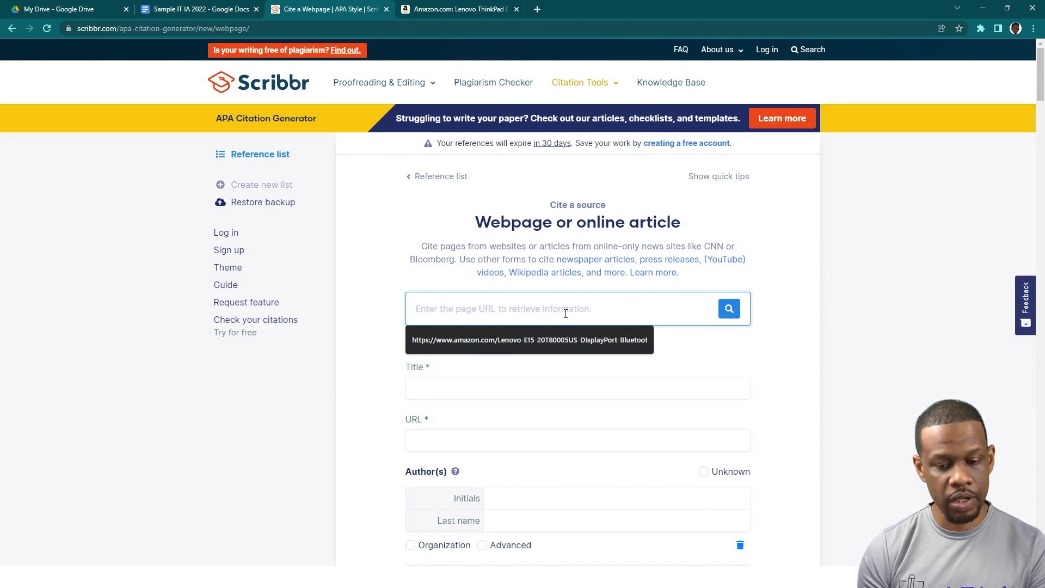
key(ctrl+v)
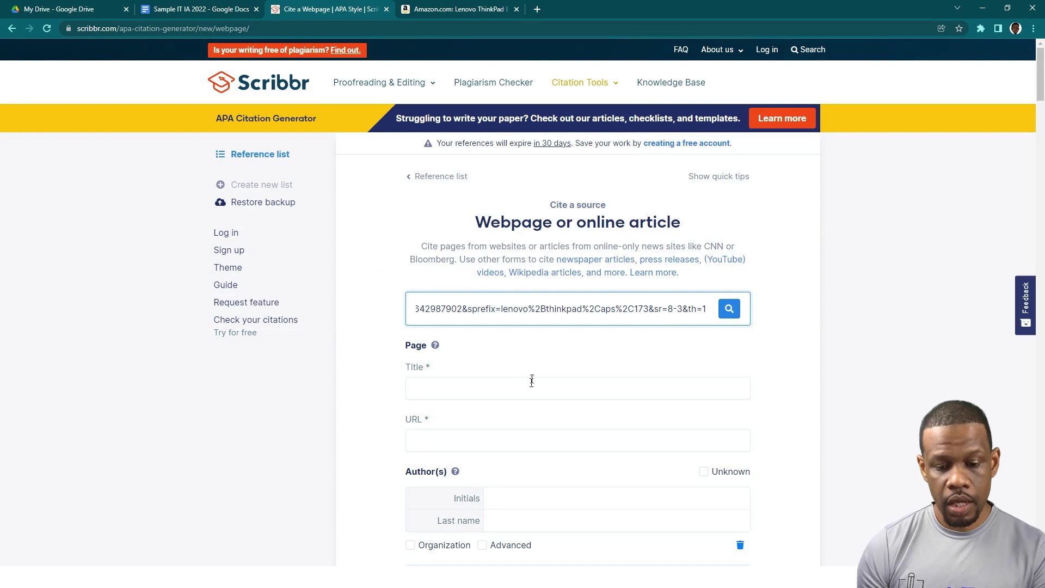
- Set the cited page's title to "Lenovo Thinkpad"
click(509, 393)
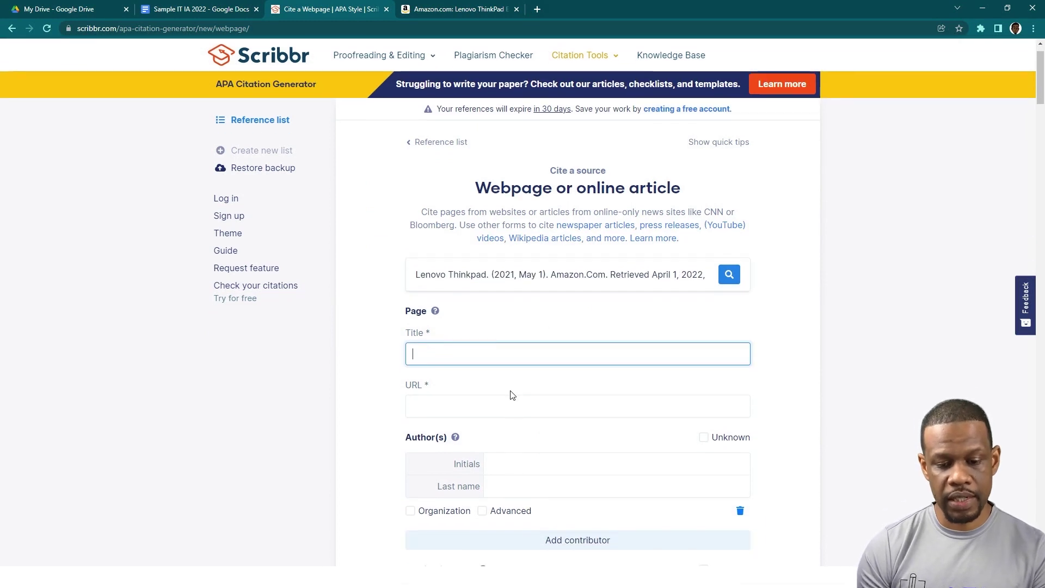
text(Lenovo Th)
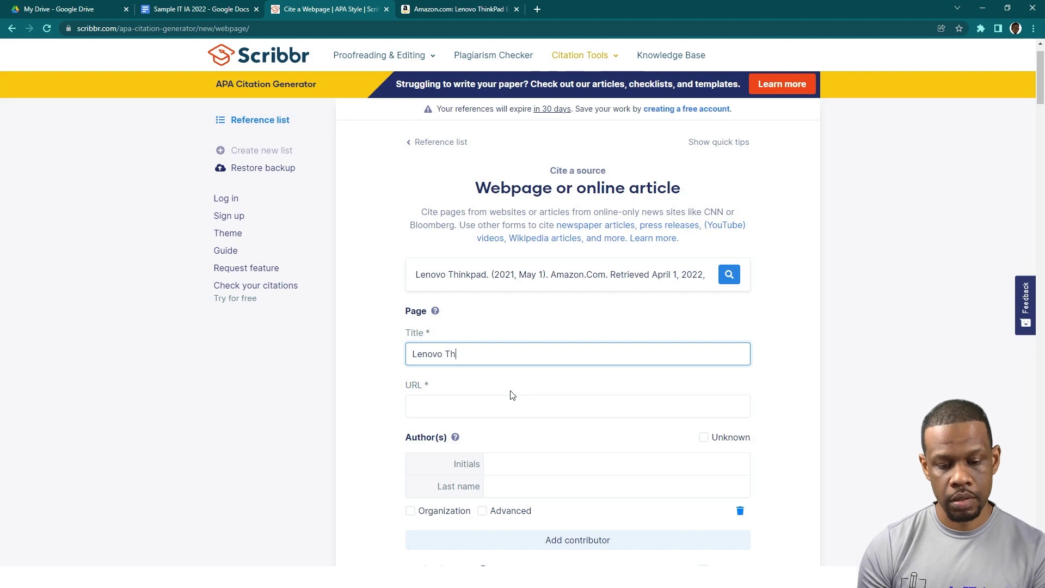
text(inkpad)
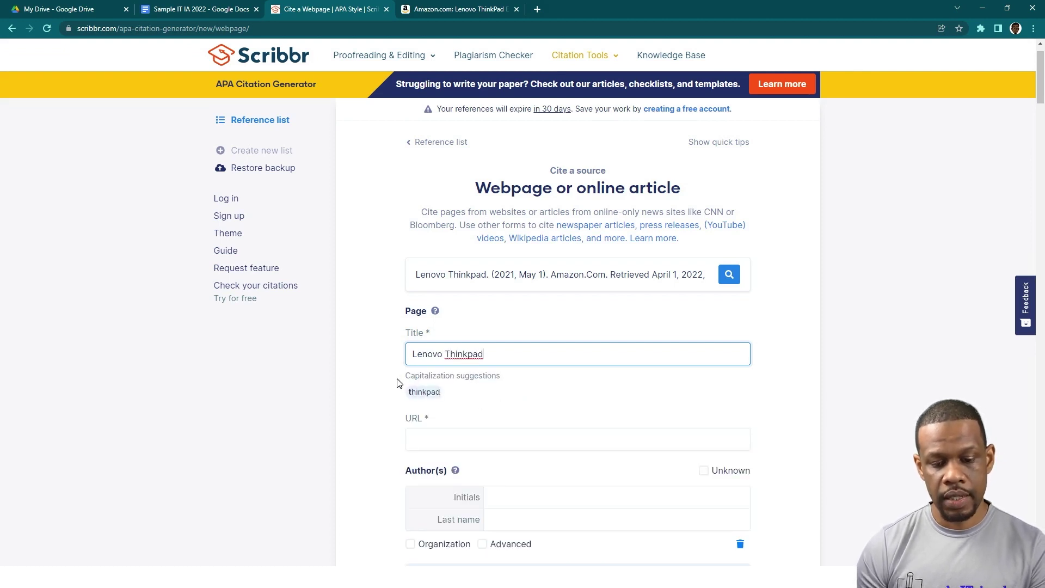
- Try to fill the citation's required URL with the copied reference text
scroll(397, 378, down, 2)
click(483, 335)
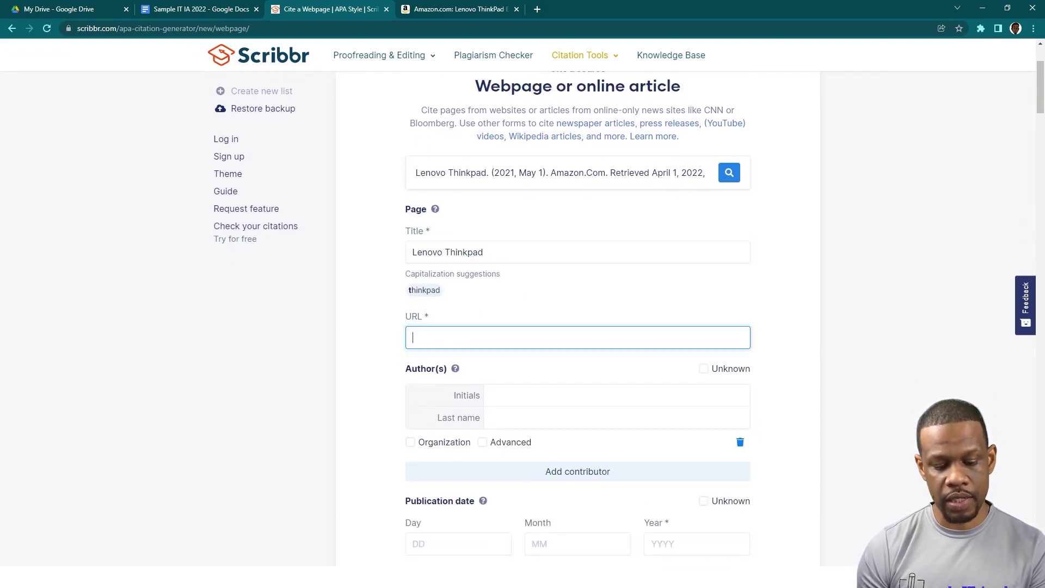
key(ctrl+v)
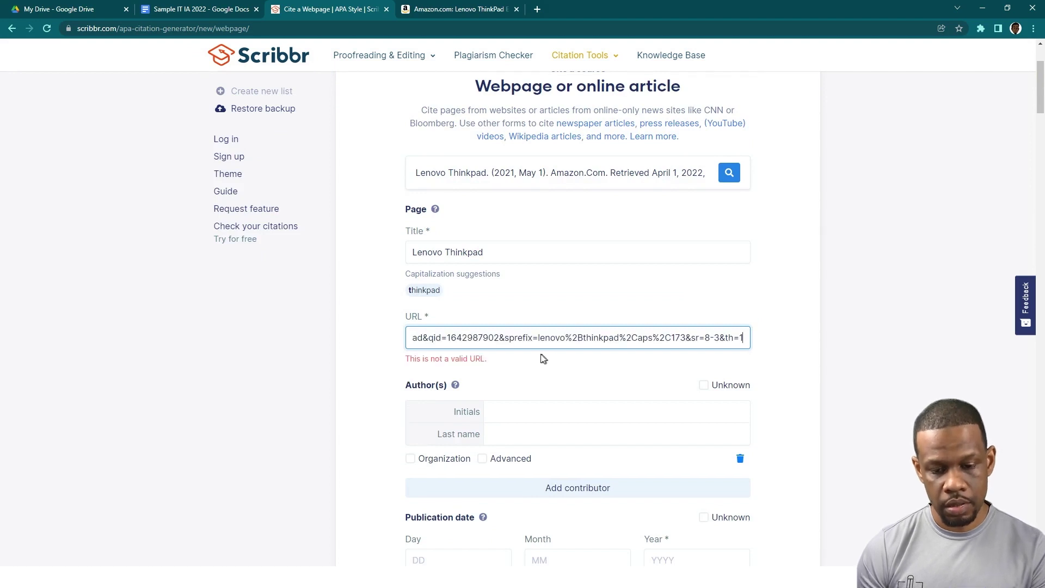
click(540, 379)
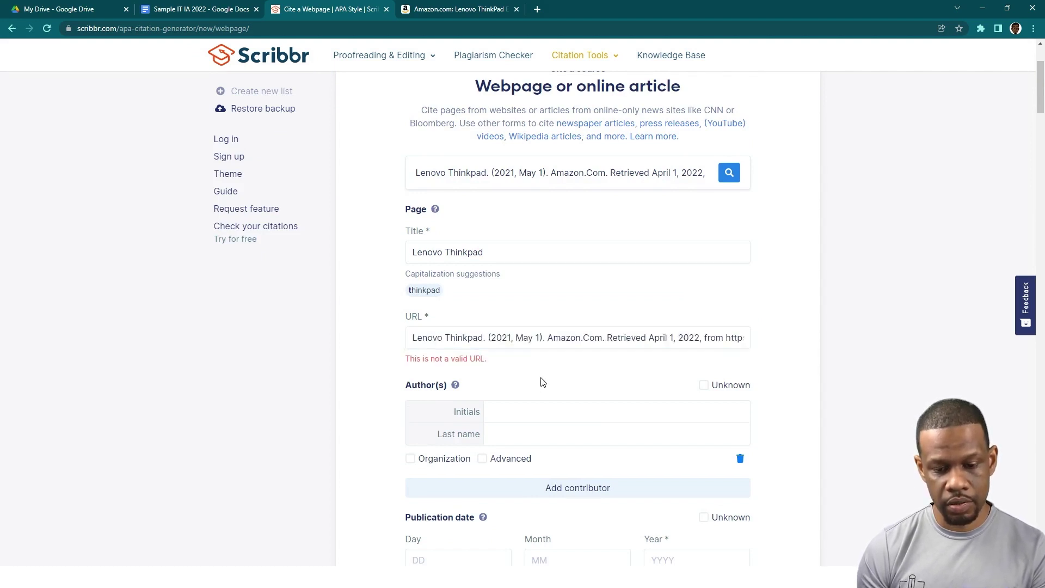
- Copy the full address of the Amazon Lenovo ThinkPad E15 page, replace the citation's URL with it, and leave the author blank
click(474, 8)
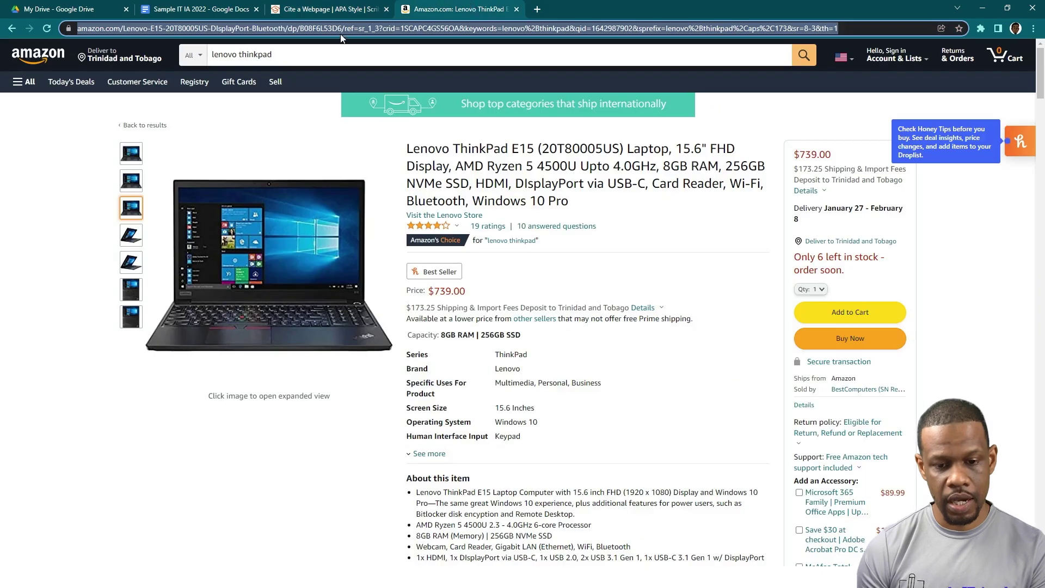
click(346, 25)
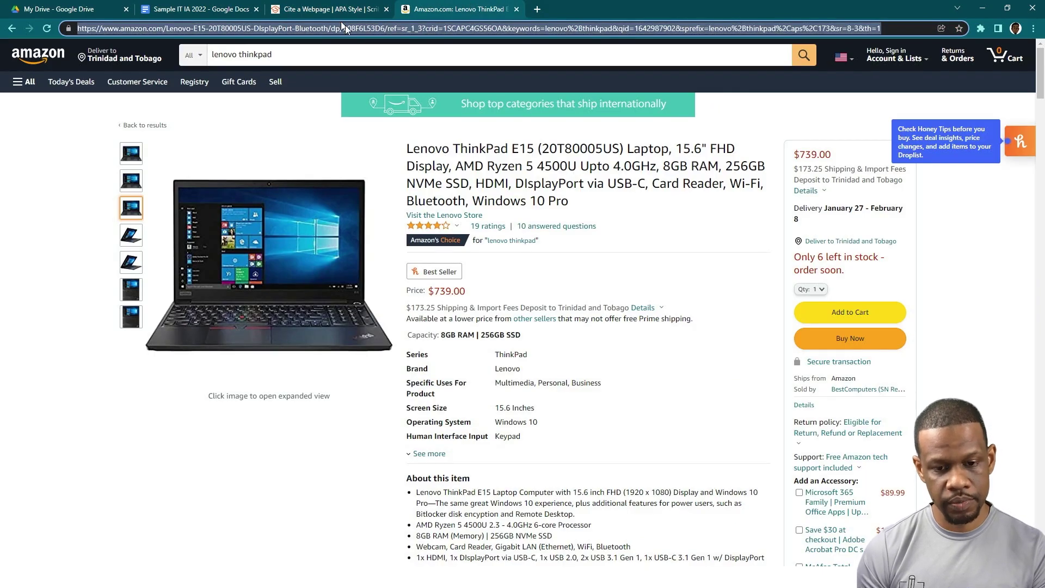
click(329, 9)
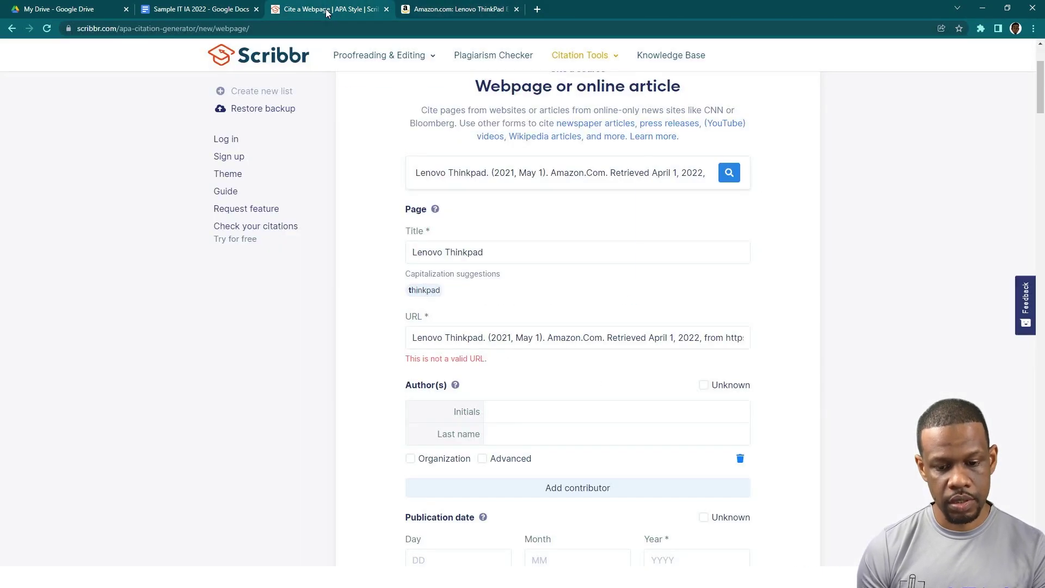
click(485, 334)
key(ctrl+a)
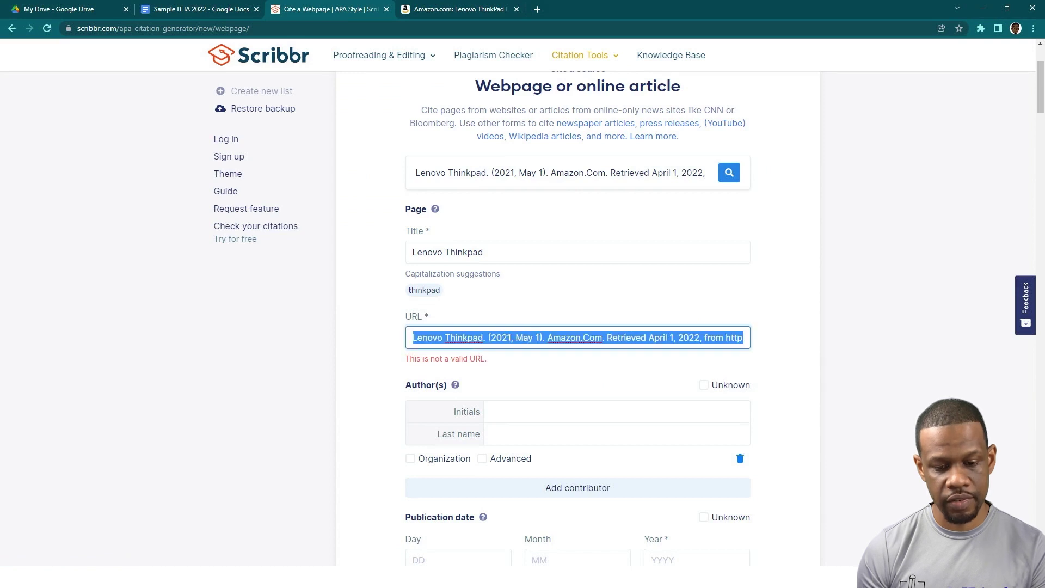
key(ctrl+v)
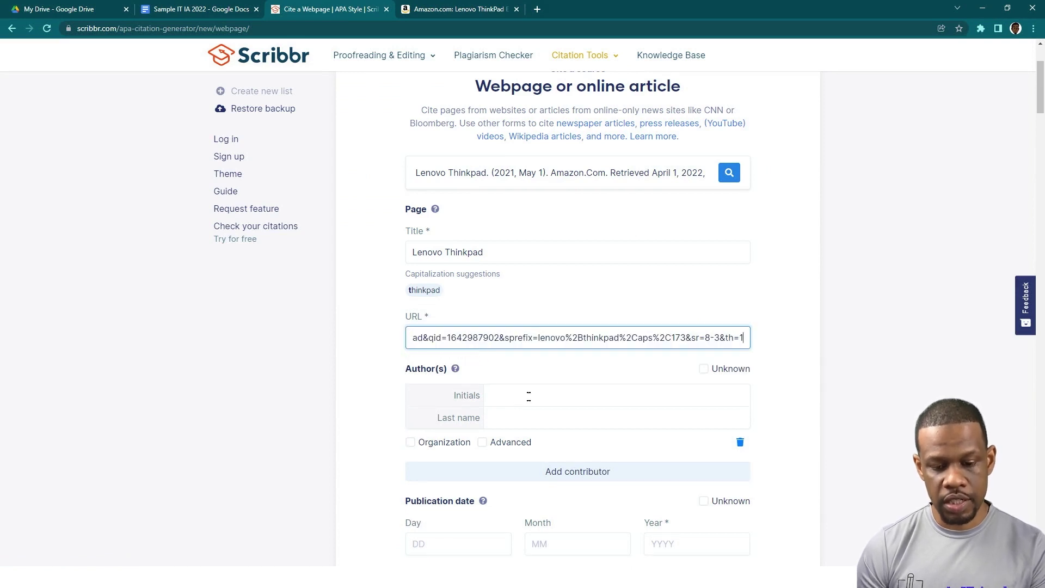
click(514, 396)
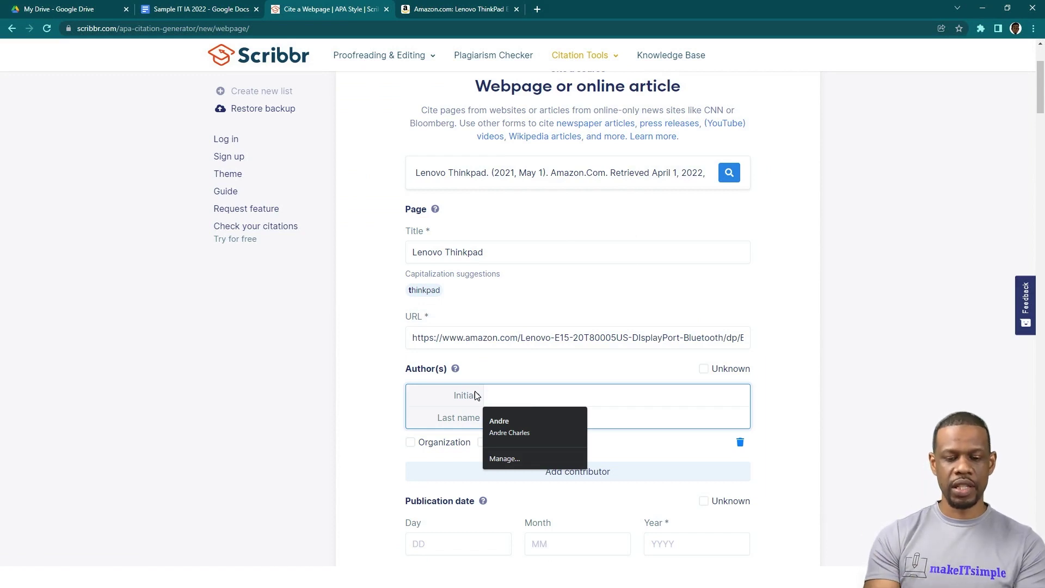
click(402, 397)
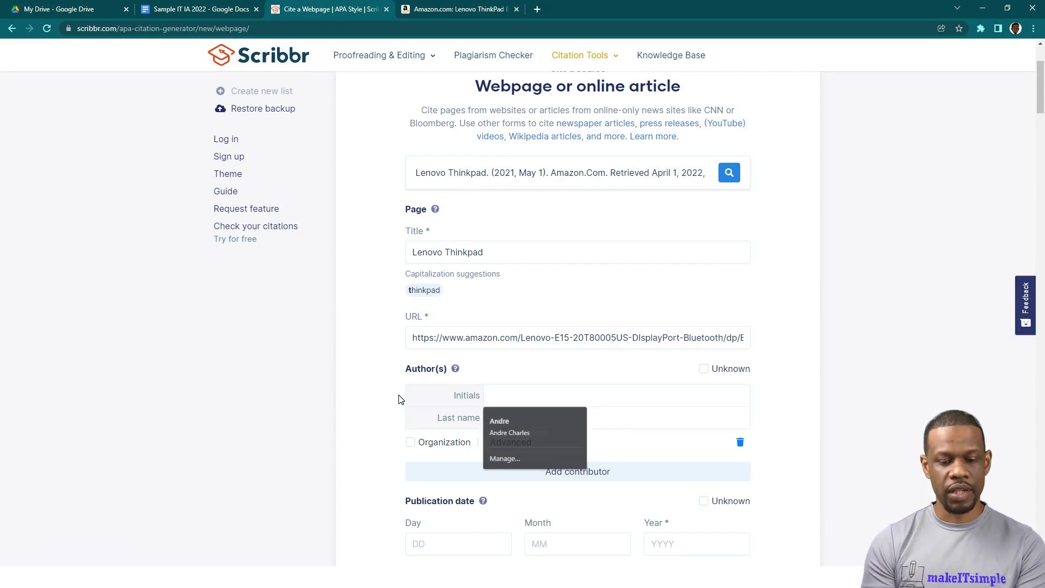
- Look through the Amazon laptop page's full product details for a date usable as the citation's publication date
scroll(529, 402, down, 2)
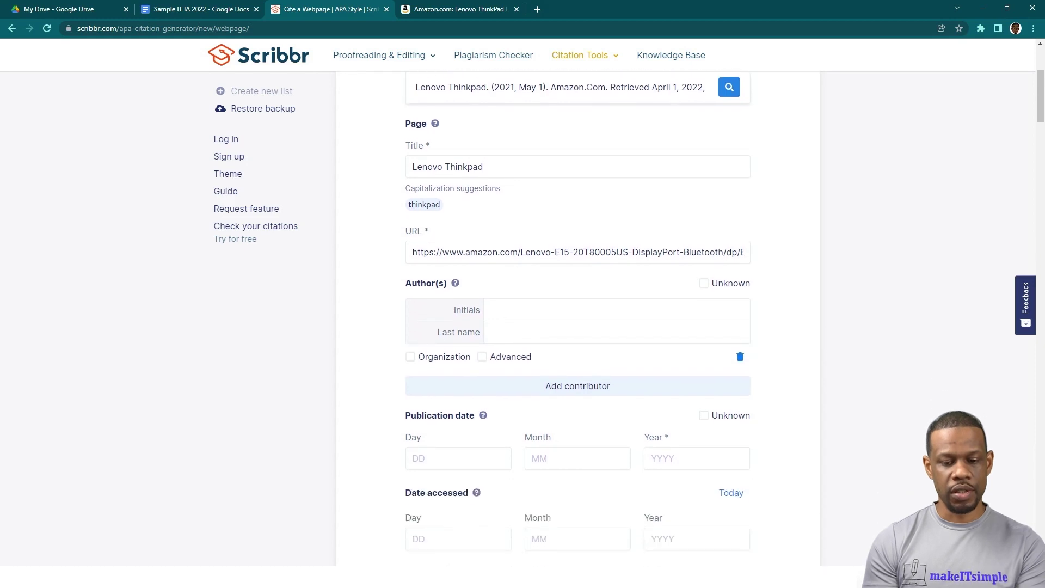
scroll(582, 398, down, 4)
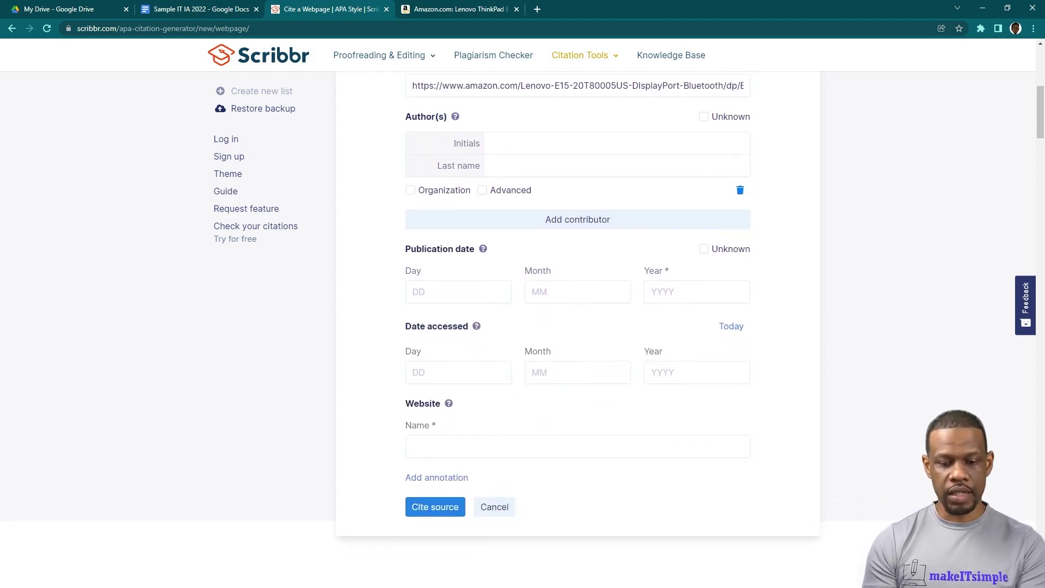
click(435, 291)
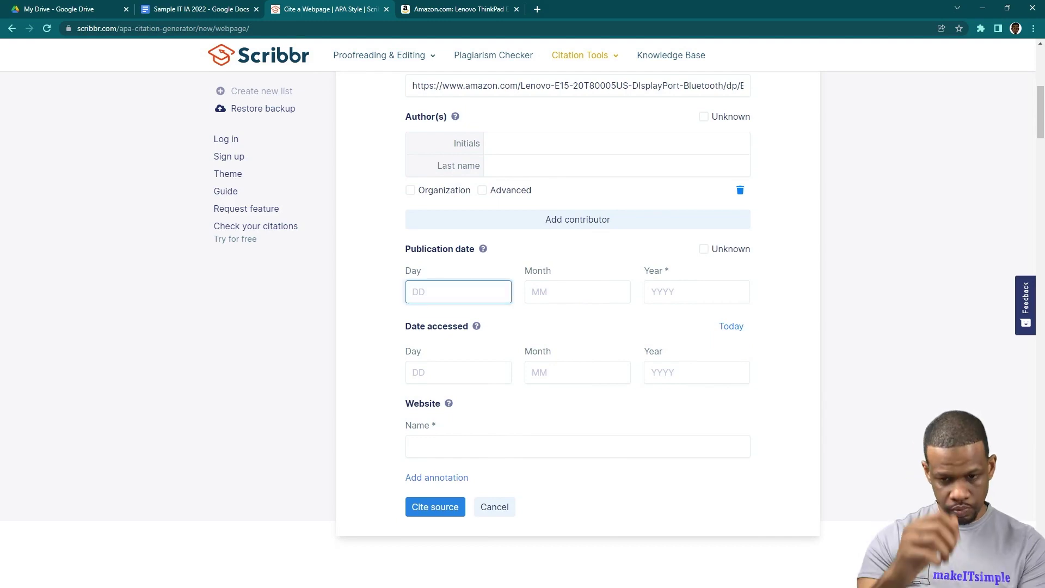
click(479, 9)
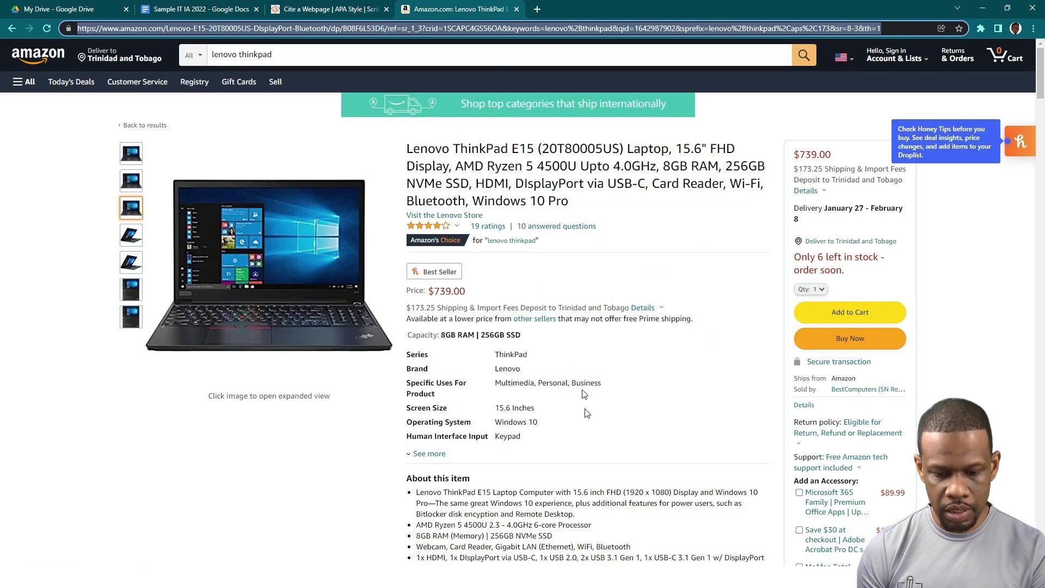
scroll(528, 442, down, 1)
scroll(528, 442, down, 2)
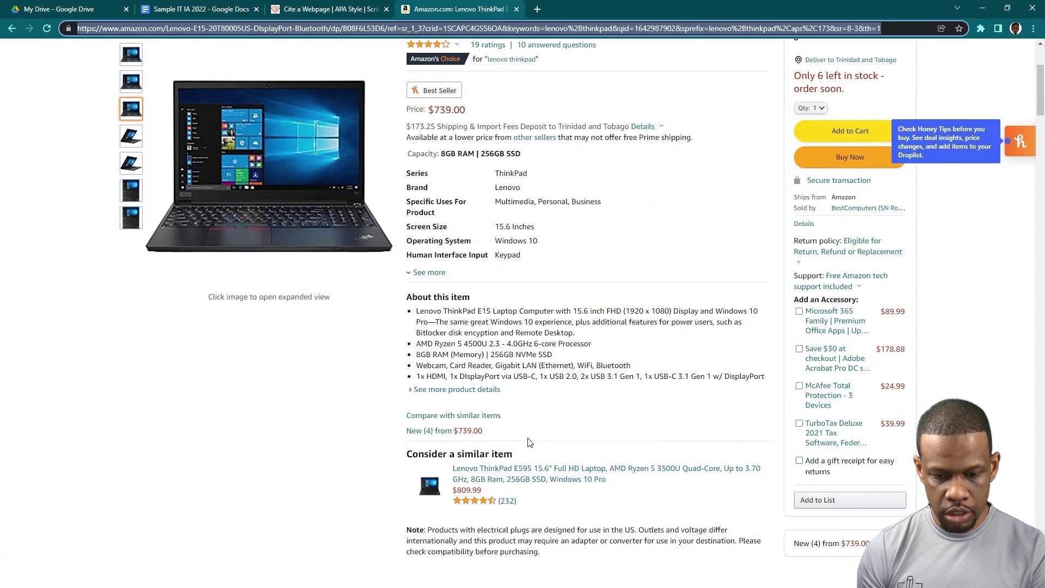
click(474, 393)
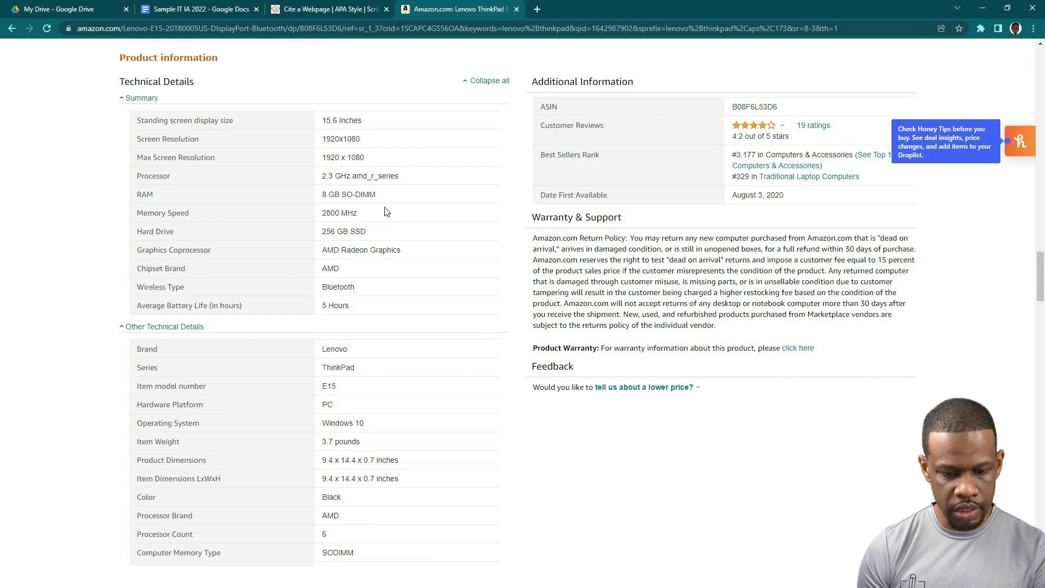
scroll(357, 369, down, 3)
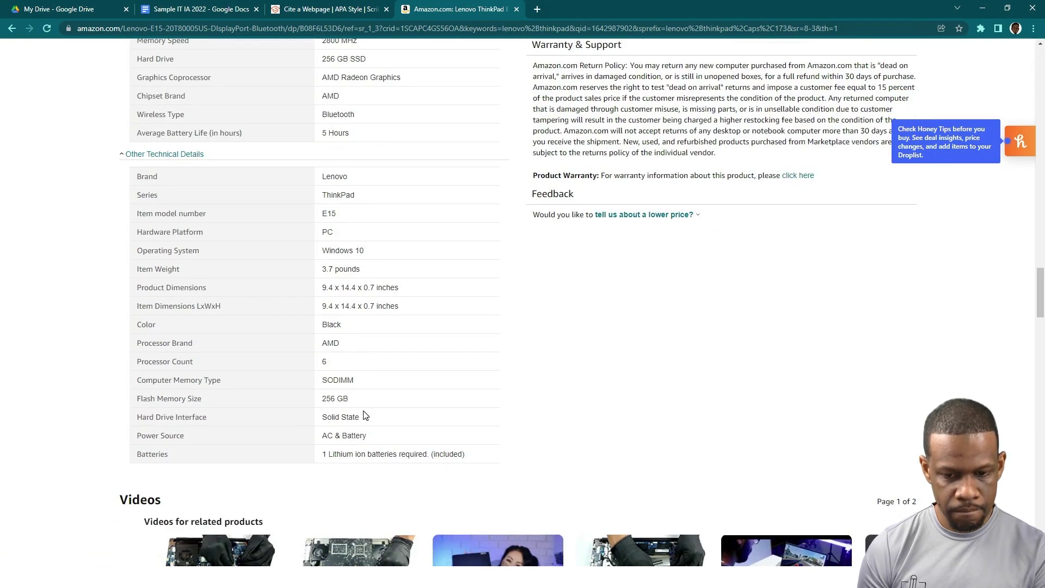
scroll(362, 340, up, 4)
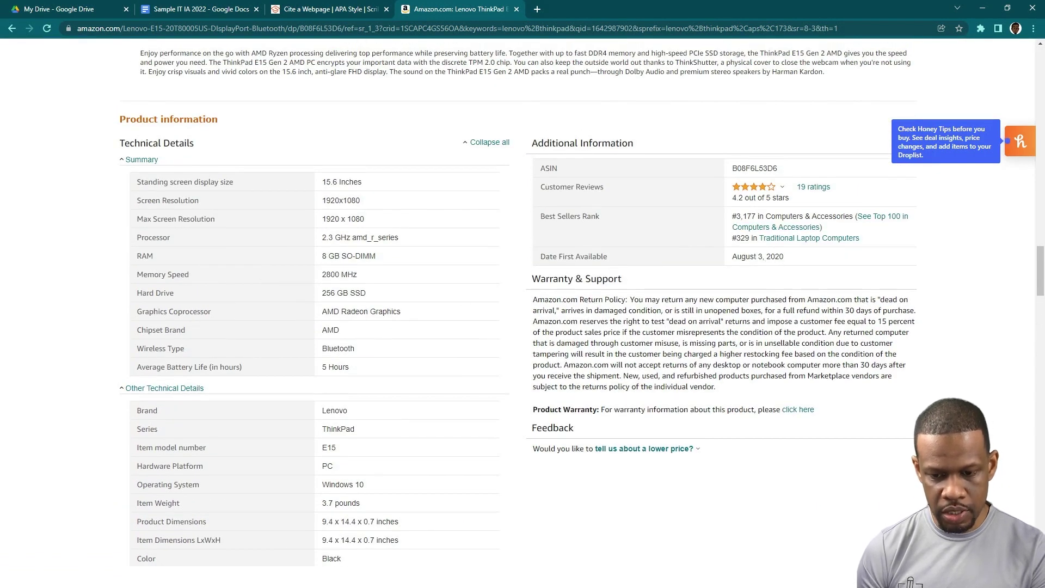
drag(785, 260, 771, 262)
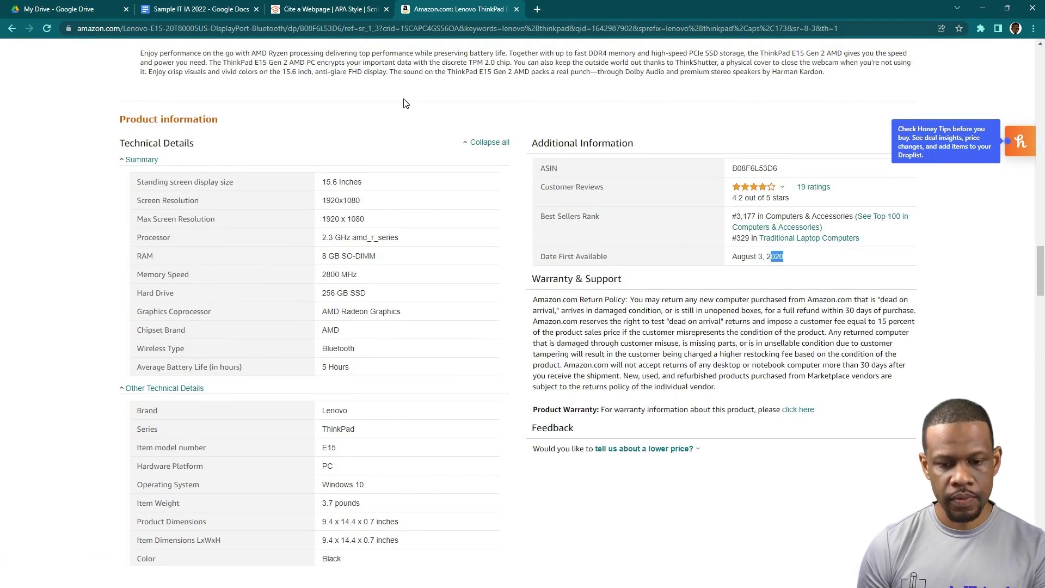
- Return to the Scribbr form and set the publication date to day 03, month 08, year 2020
click(333, 9)
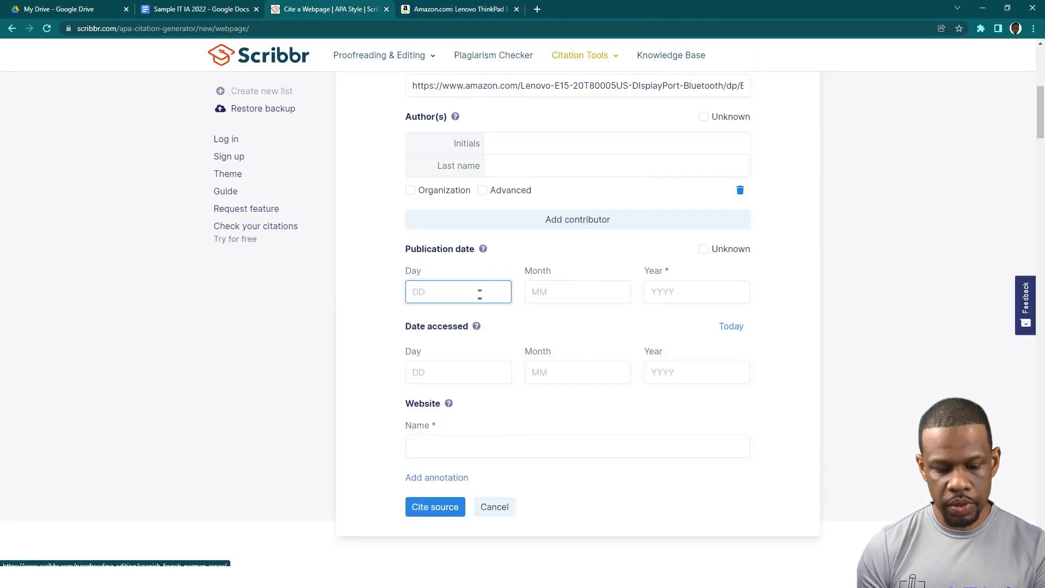
text(3)
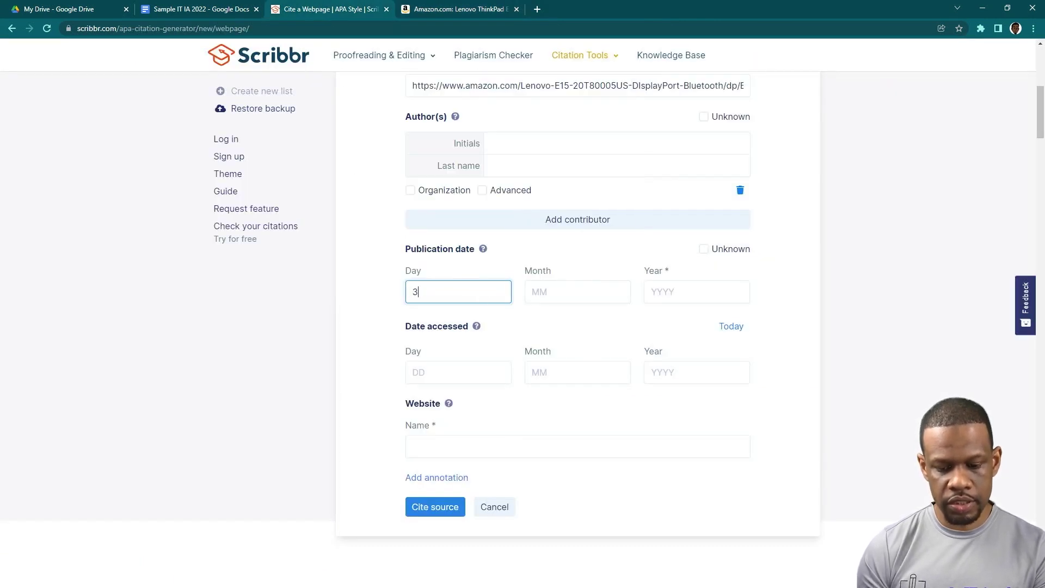
key(Tab)
text(08)
key(Tab)
text(2020)
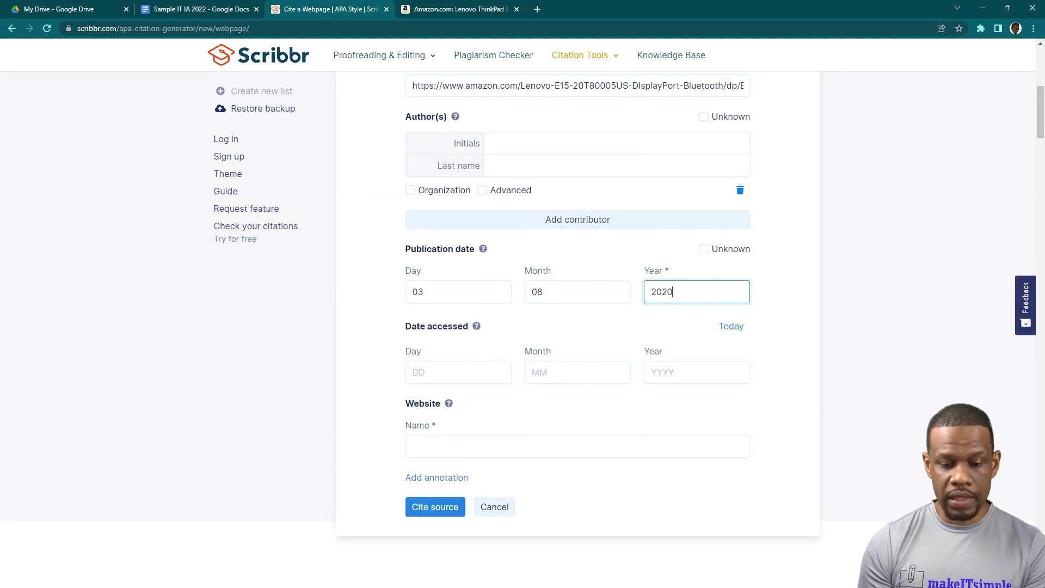
- Set the citation's date accessed to day 01, month 01, year 2022, and place the cursor in the website name field
click(453, 371)
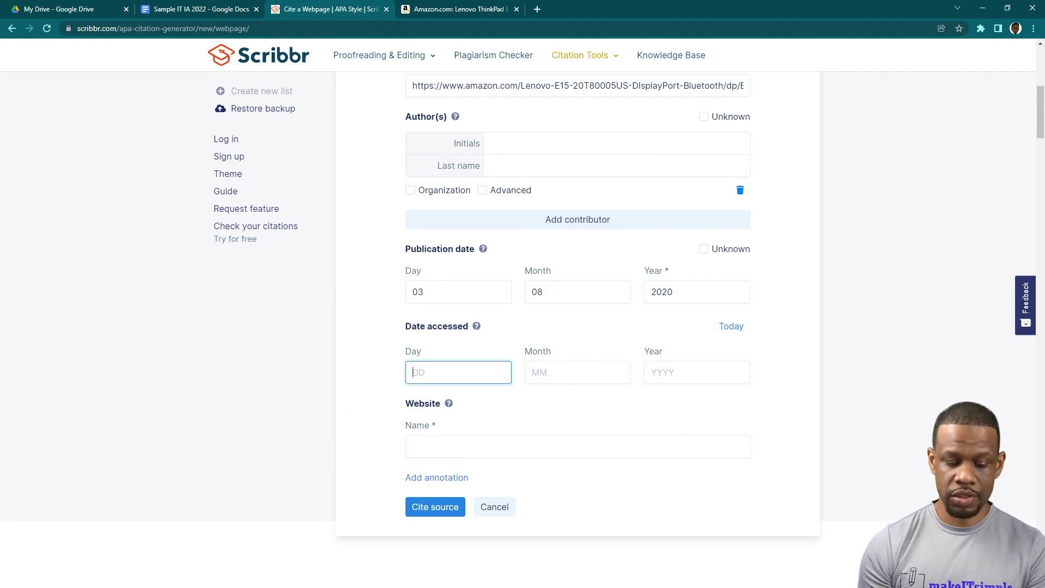
text(01)
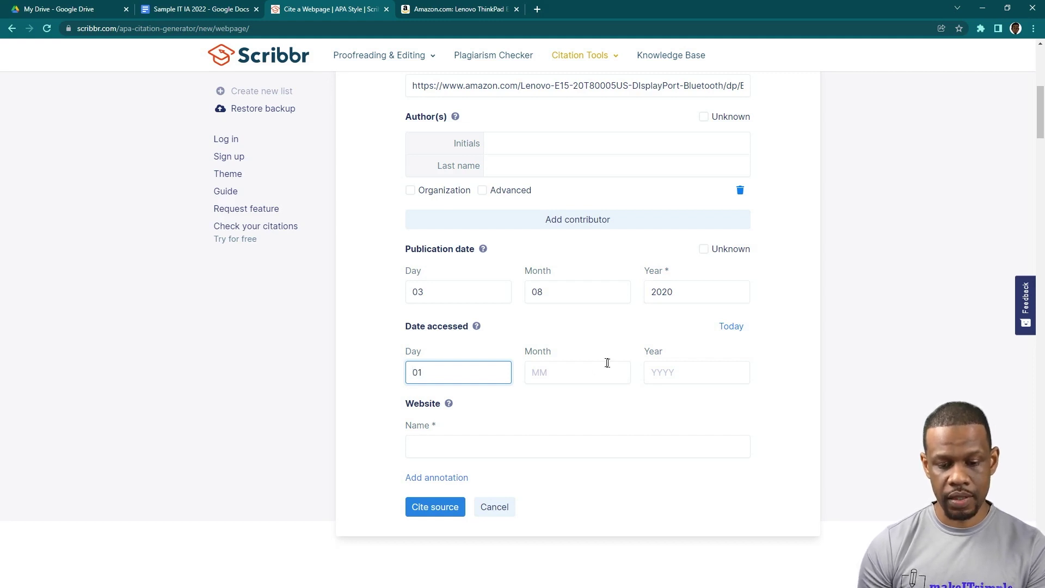
click(576, 390)
click(577, 379)
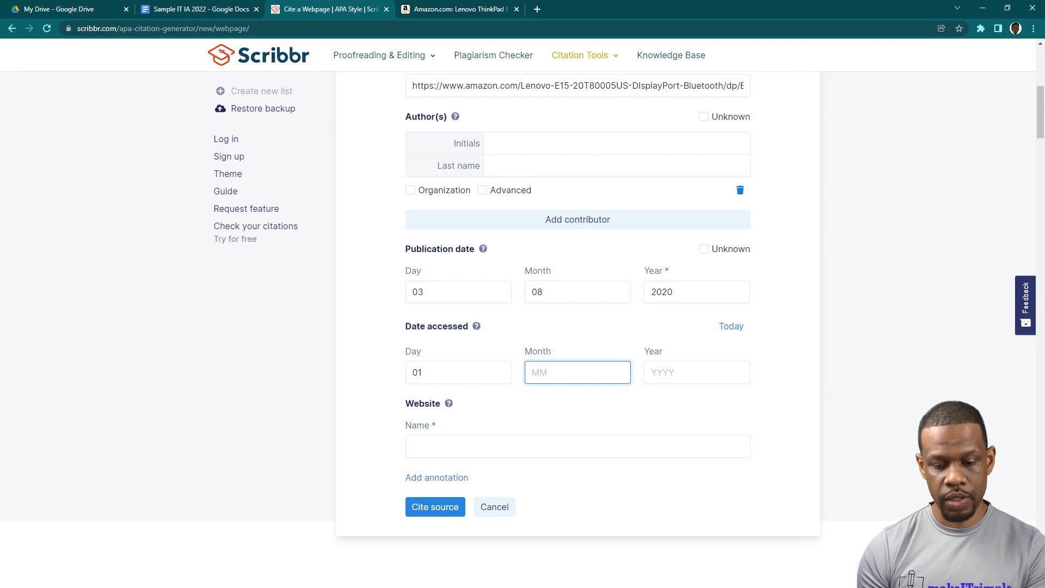
text(01)
click(651, 375)
text(2022)
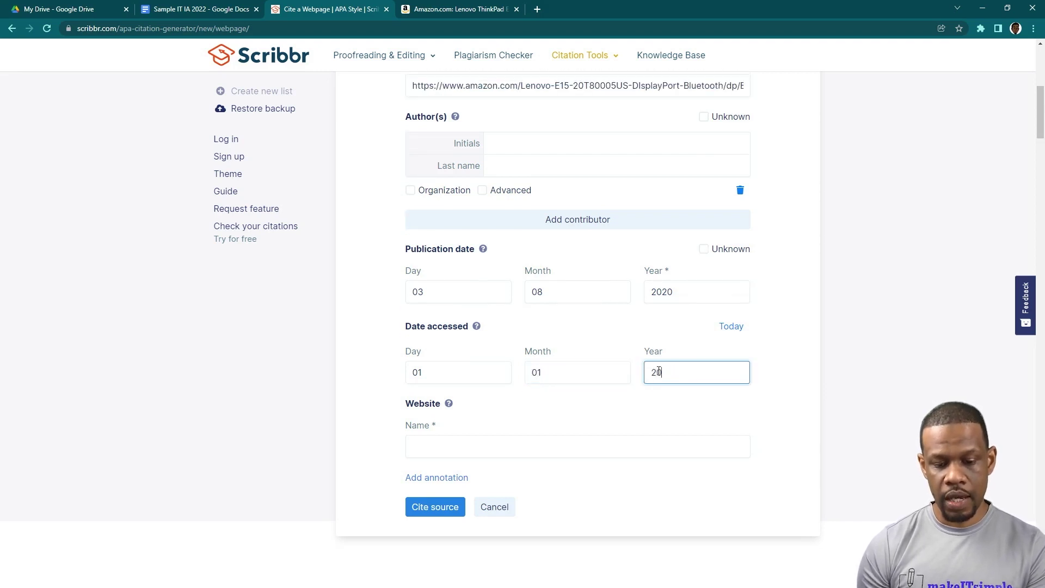
click(538, 446)
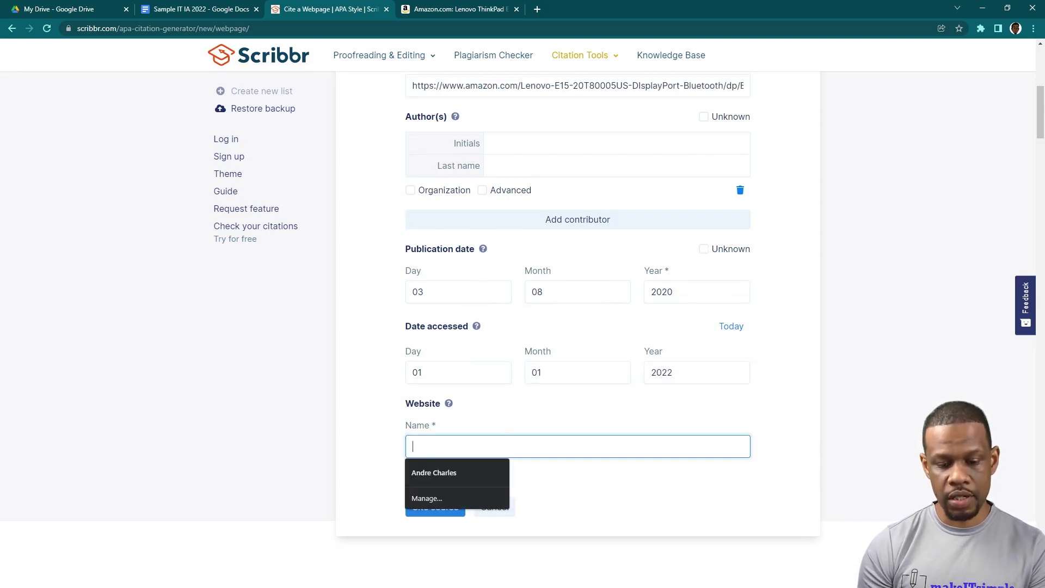
- Set the website name to Amazon and generate the APA citation for the Lenovo Thinkpad page
text(Amazon)
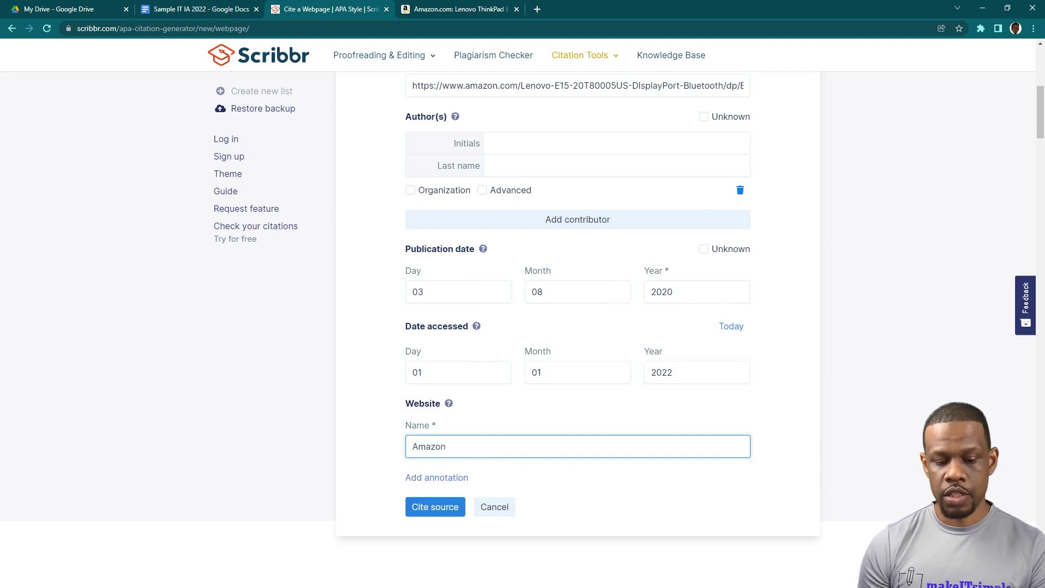
click(441, 508)
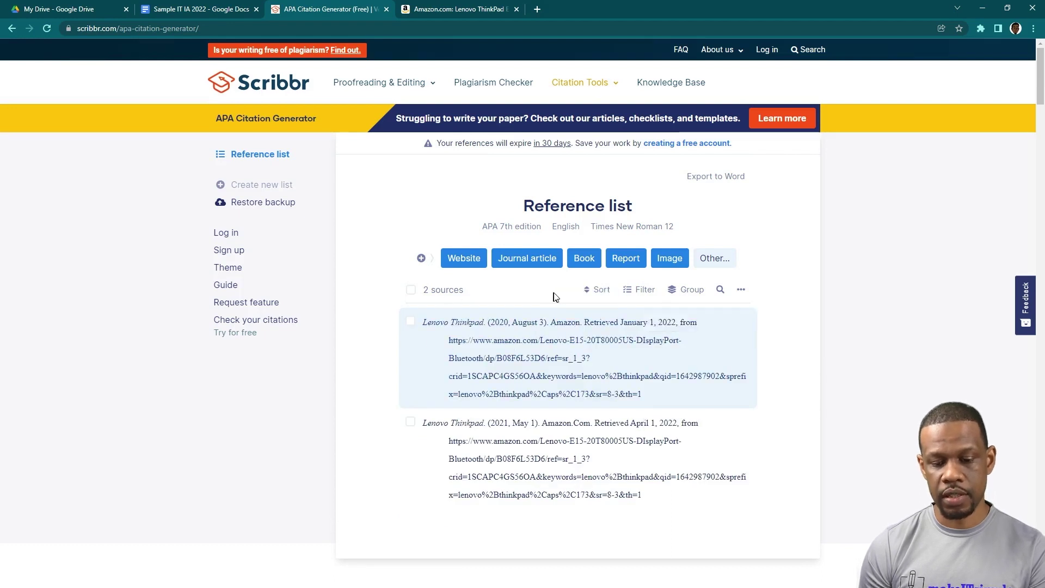
- Copy the new Lenovo Thinkpad citation and paste it below the References heading in the Sample IT IA 2022 document
click(566, 379)
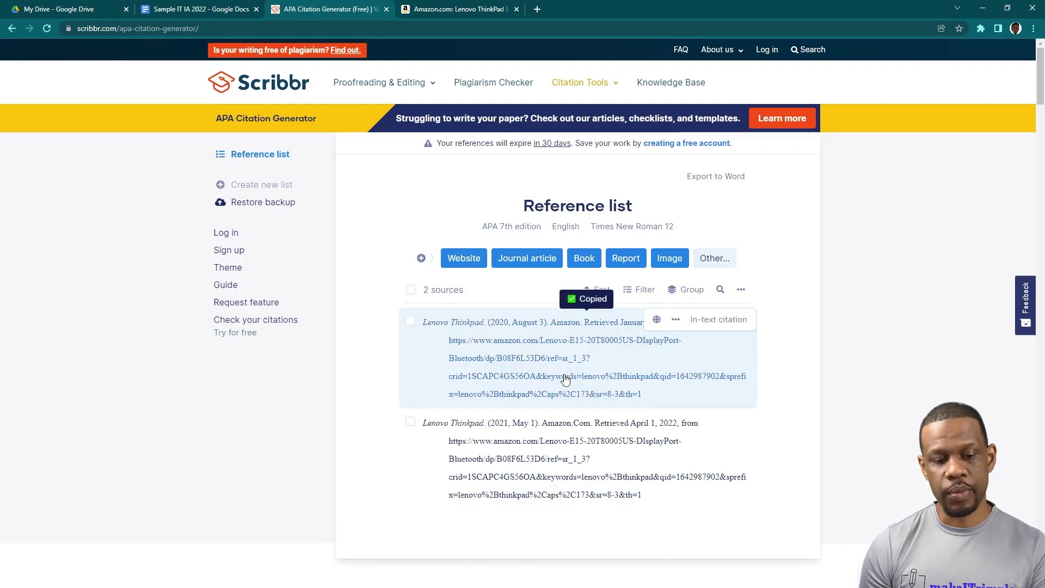
click(201, 13)
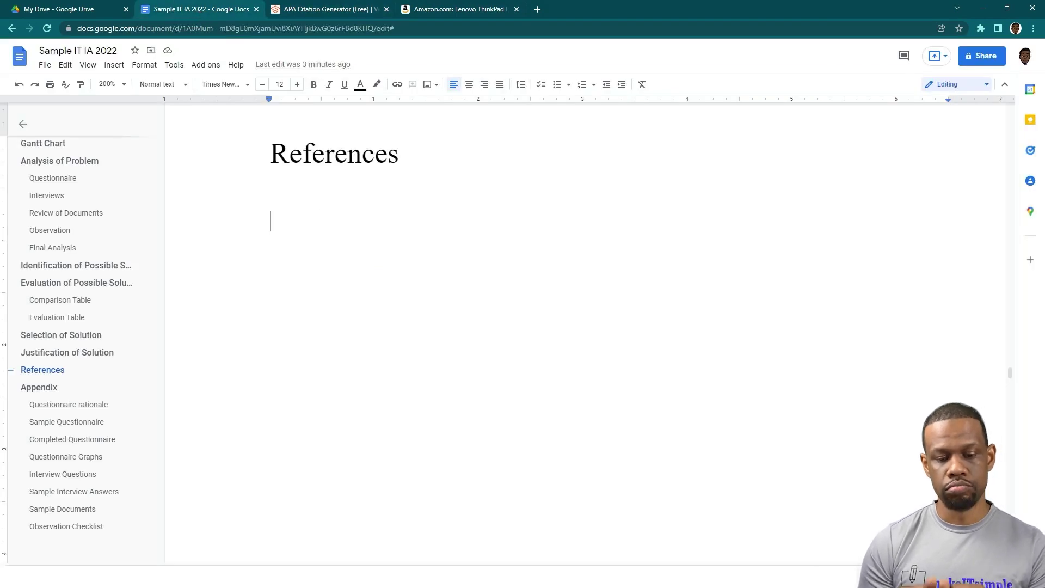
key(ctrl+v)
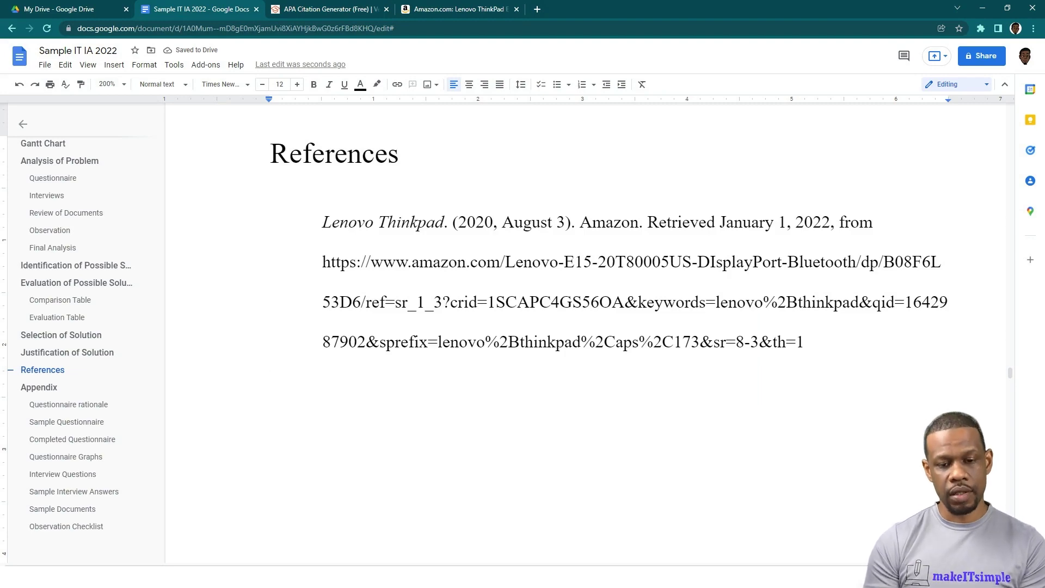
- Return to Scribbr and view the citation generators and style guides among its citation tools
click(345, 9)
click(203, 11)
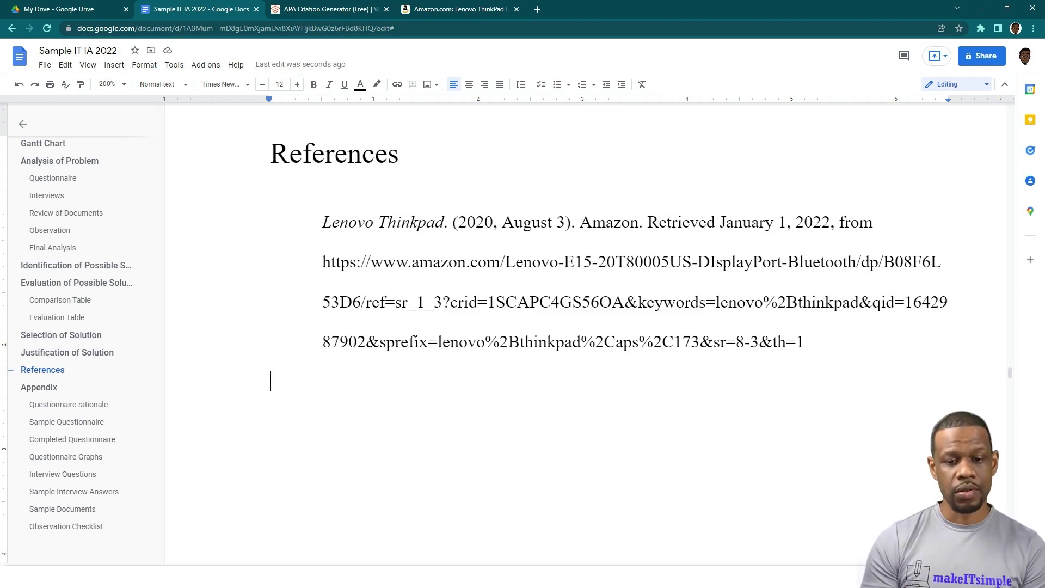
click(325, 11)
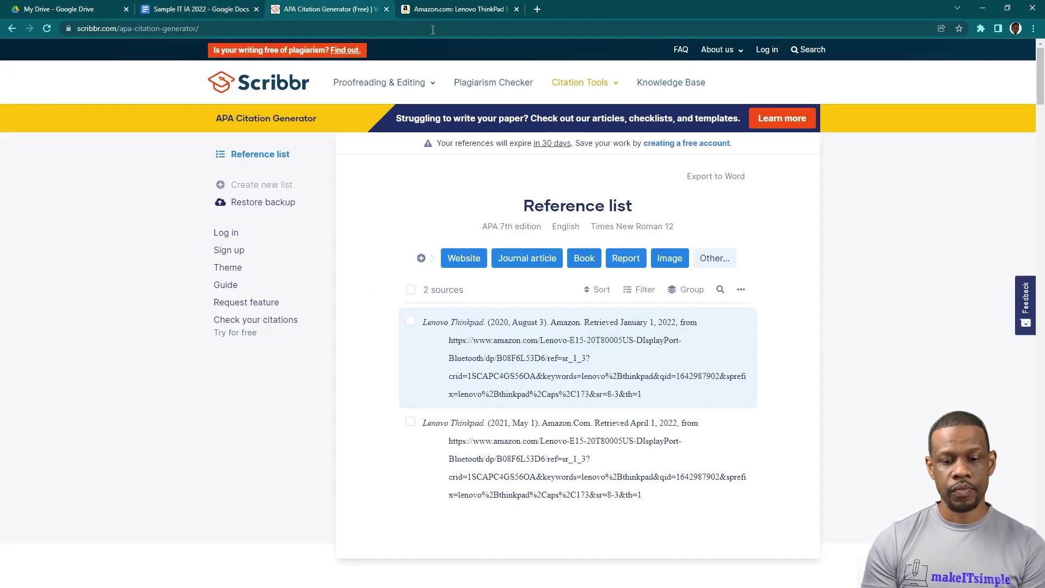
mouse_move(585, 87)
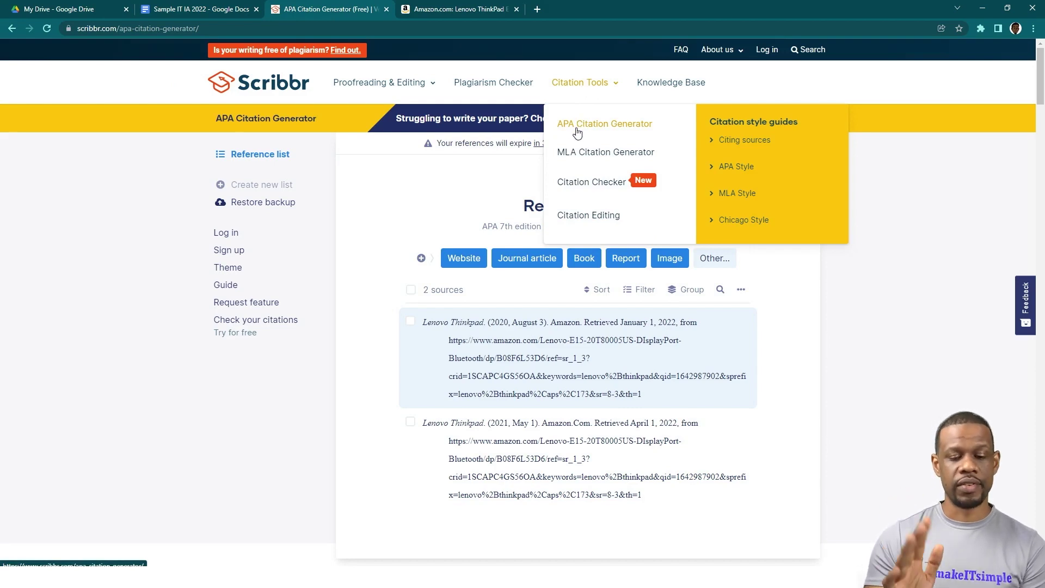
- Return to the Sample IT IA 2022 document and look through its Appendix, from the questionnaire rationale to the interview questions
click(198, 12)
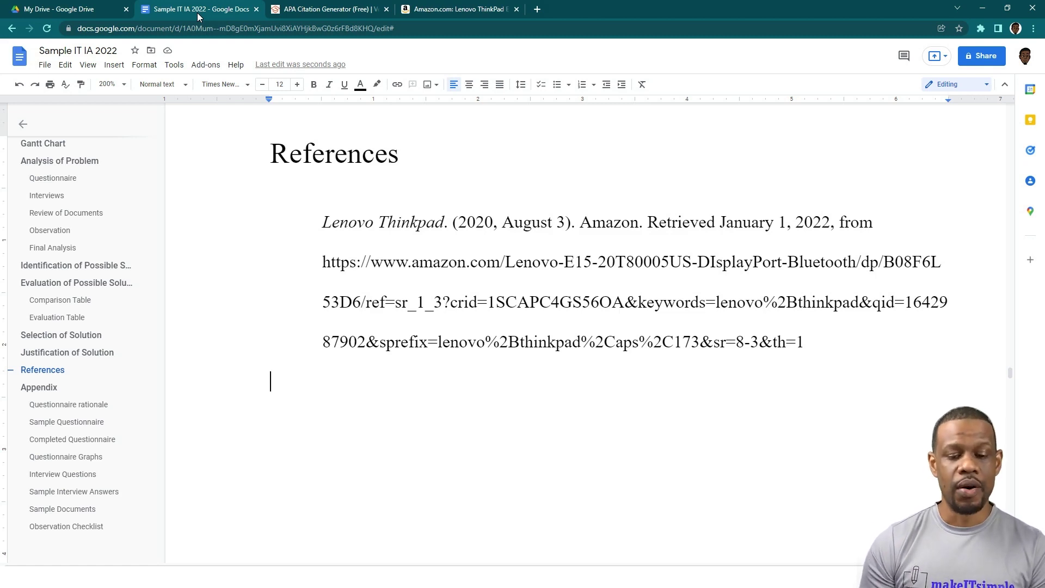
scroll(271, 382, down, 8)
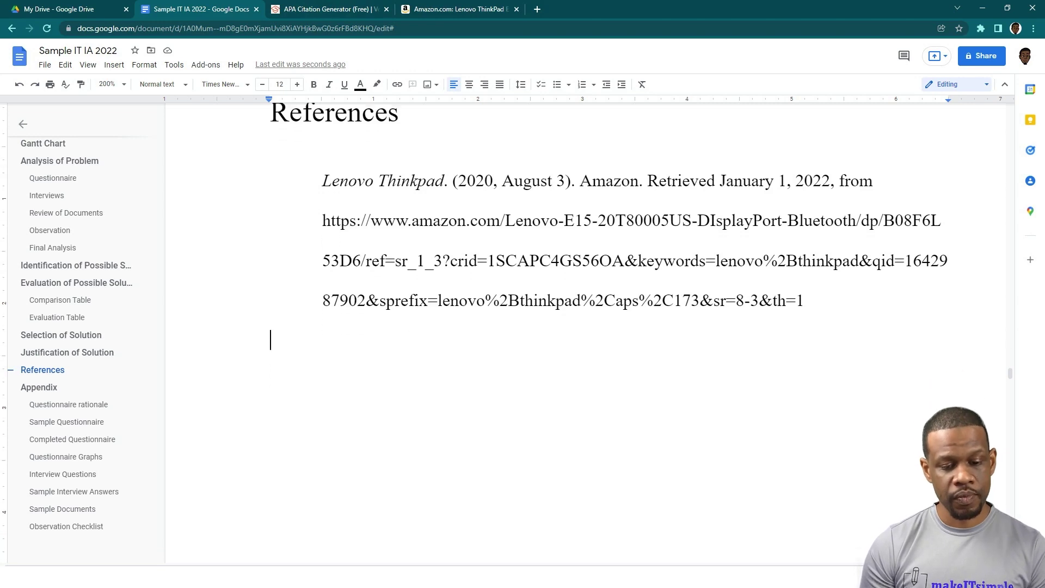
scroll(419, 404, down, 12)
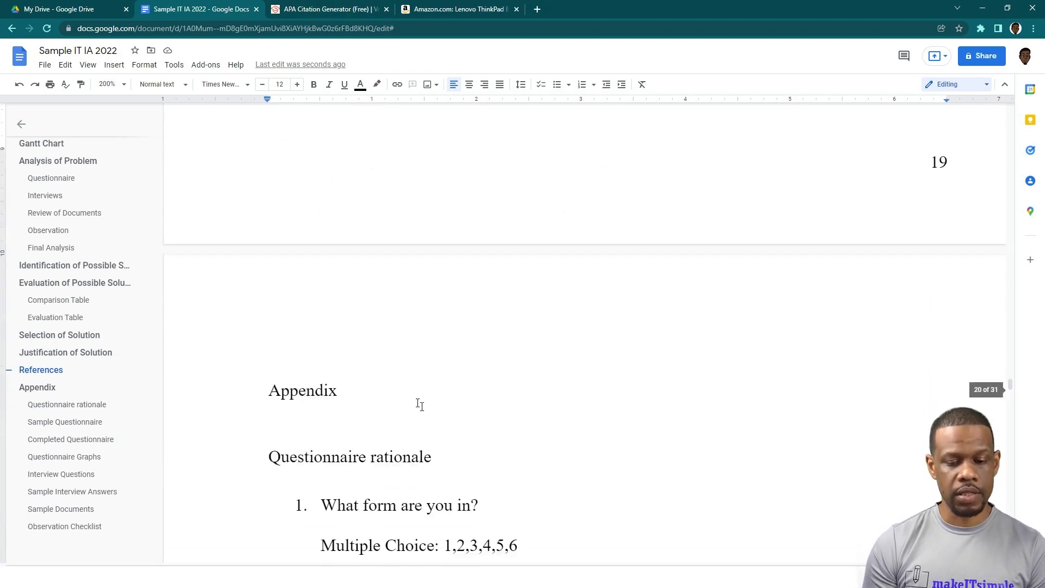
scroll(419, 404, down, 12)
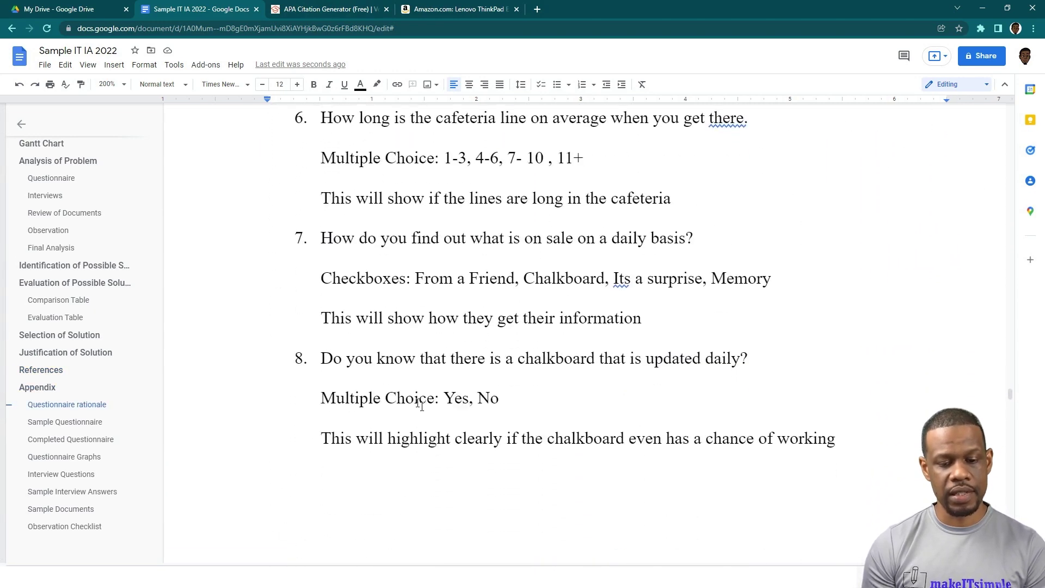
scroll(419, 404, up, 1)
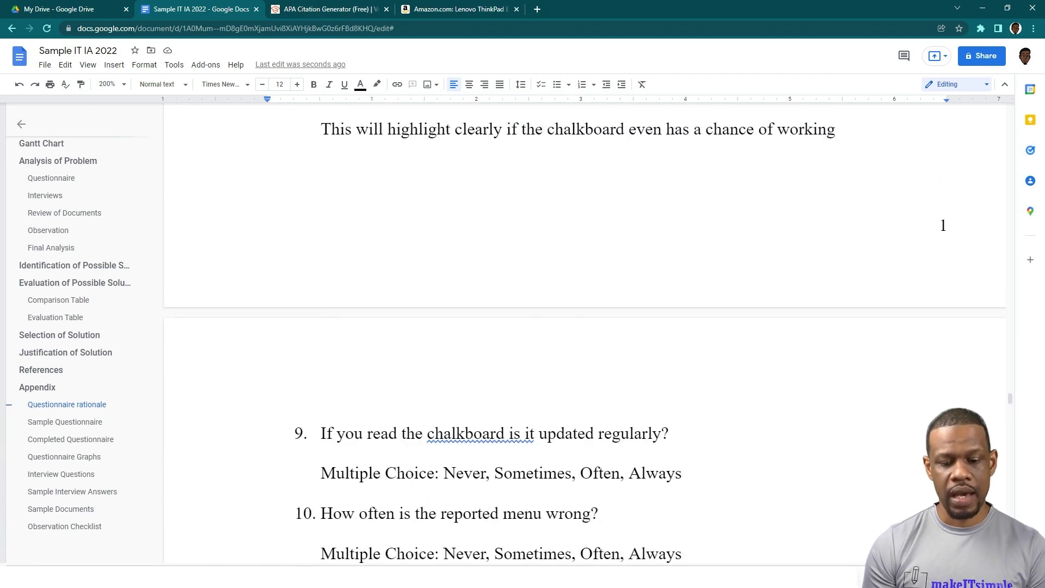
scroll(531, 425, down, 15)
scroll(531, 425, down, 4)
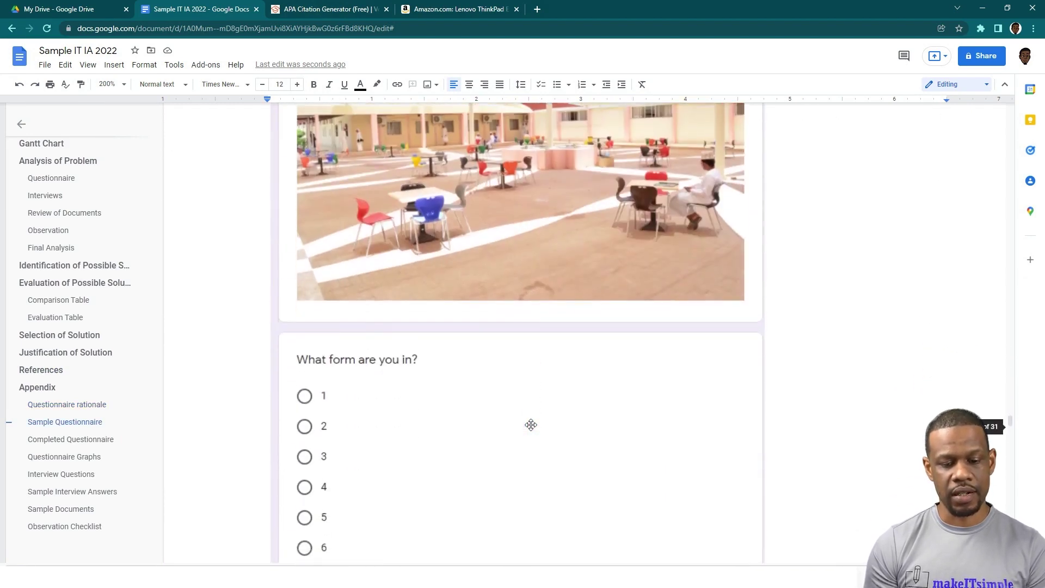
scroll(531, 425, down, 12)
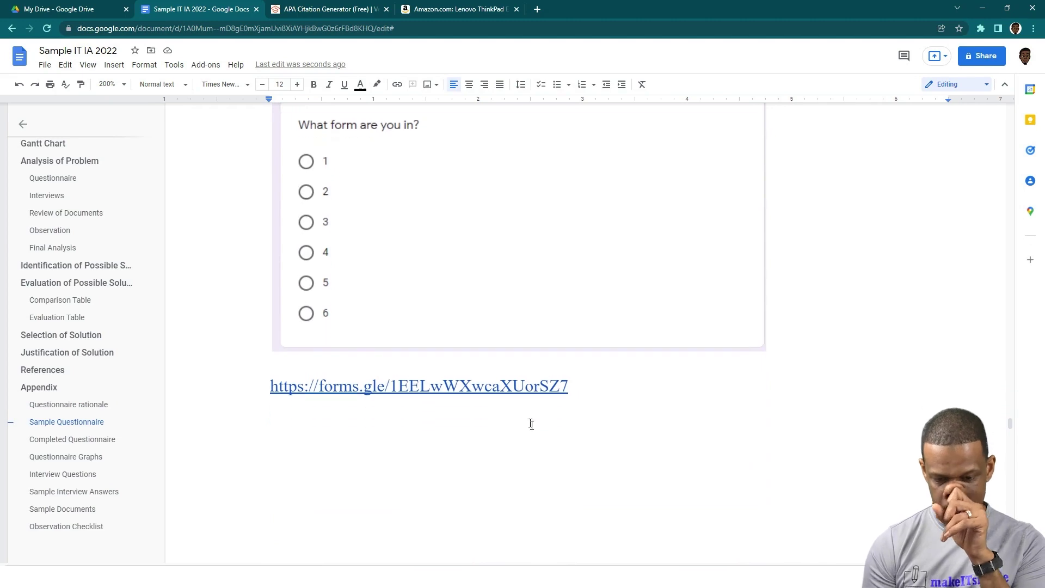
scroll(526, 421, down, 12)
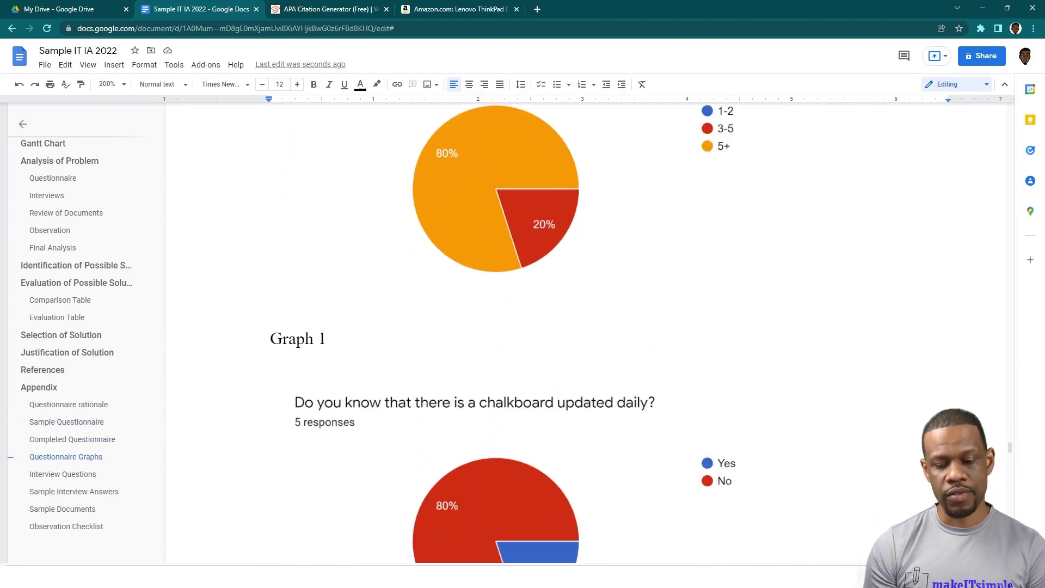
scroll(527, 424, down, 10)
scroll(598, 334, down, 12)
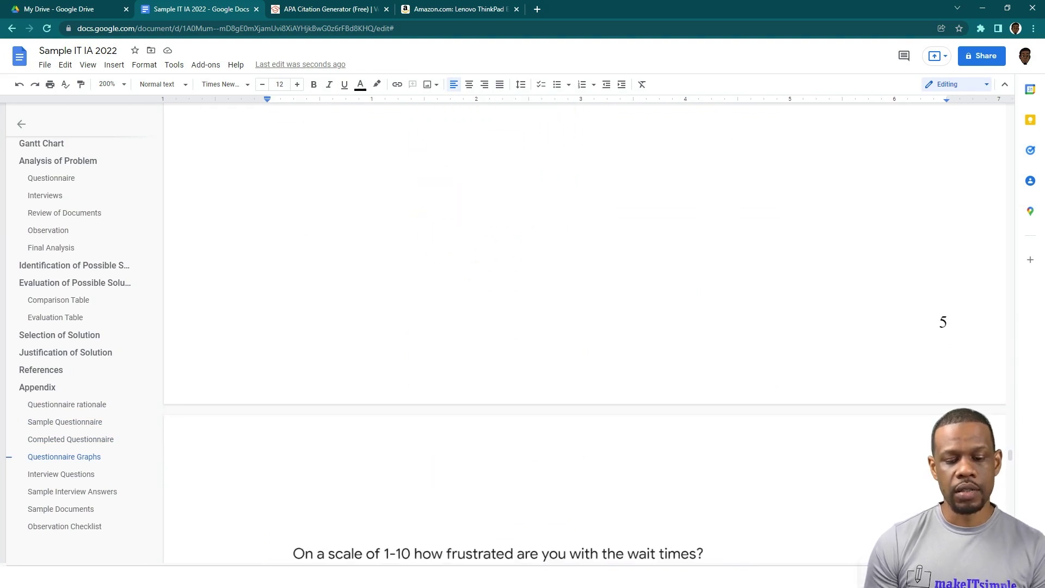
scroll(598, 334, down, 1)
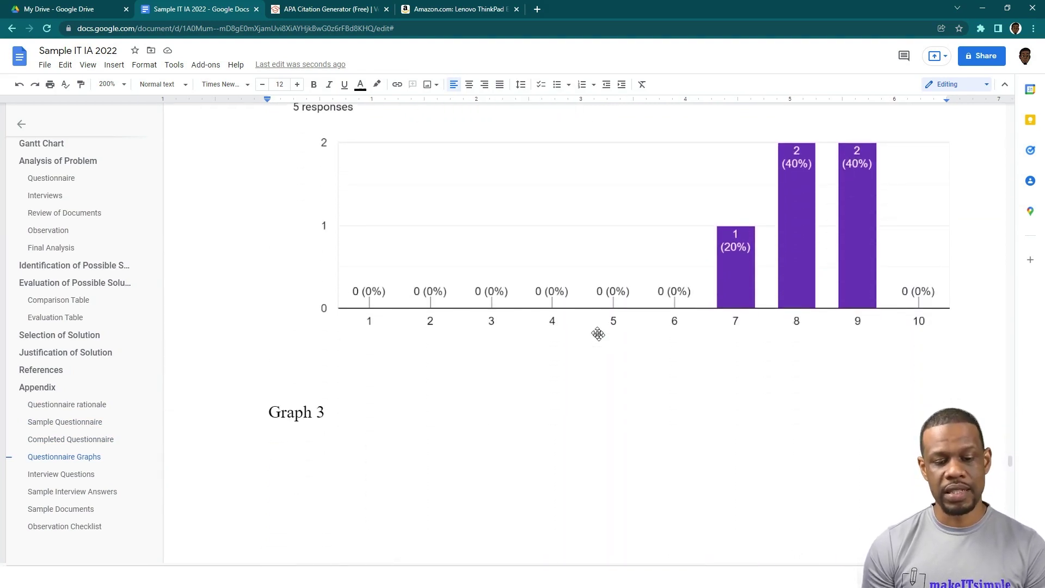
scroll(599, 334, down, 10)
scroll(598, 332, down, 15)
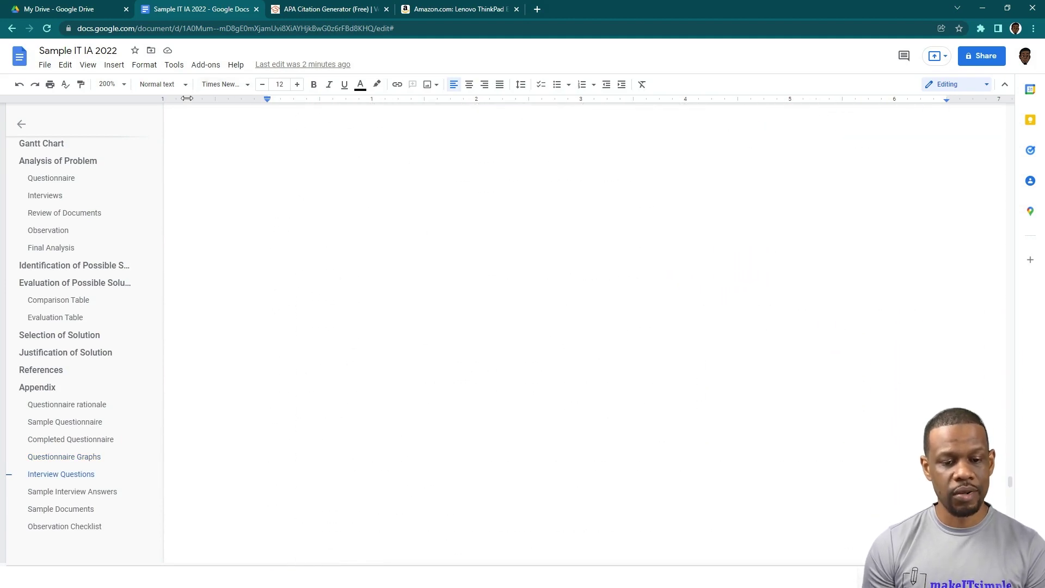
- Set the document zoom to 150% and delete the leftover References heading and its page after the observation checklist
click(117, 85)
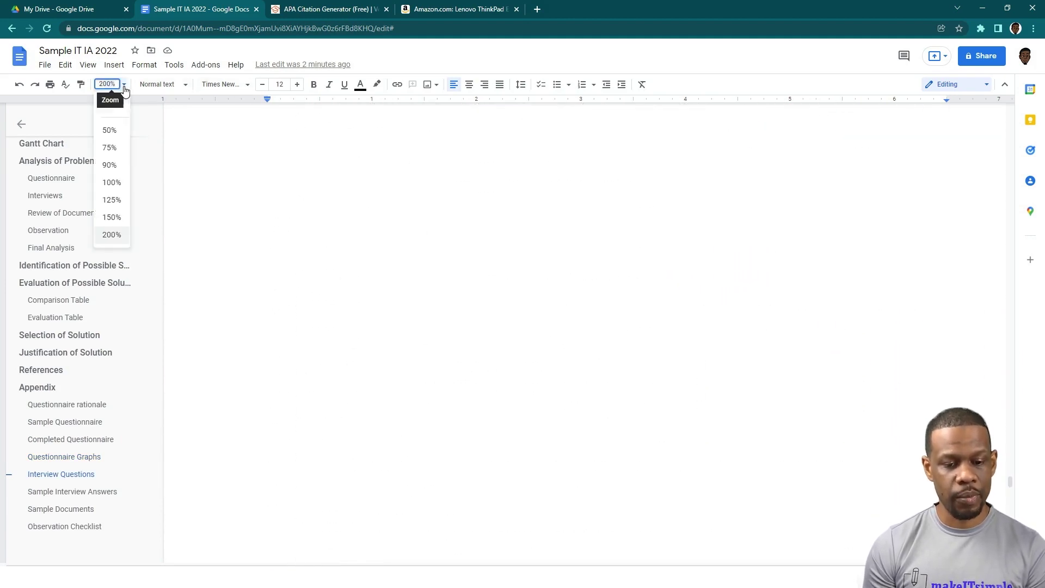
click(113, 218)
scroll(750, 422, down, 15)
scroll(418, 255, down, 20)
scroll(417, 255, down, 15)
scroll(416, 257, up, 15)
scroll(417, 257, down, 8)
scroll(417, 256, up, 8)
scroll(418, 255, down, 5)
click(537, 212)
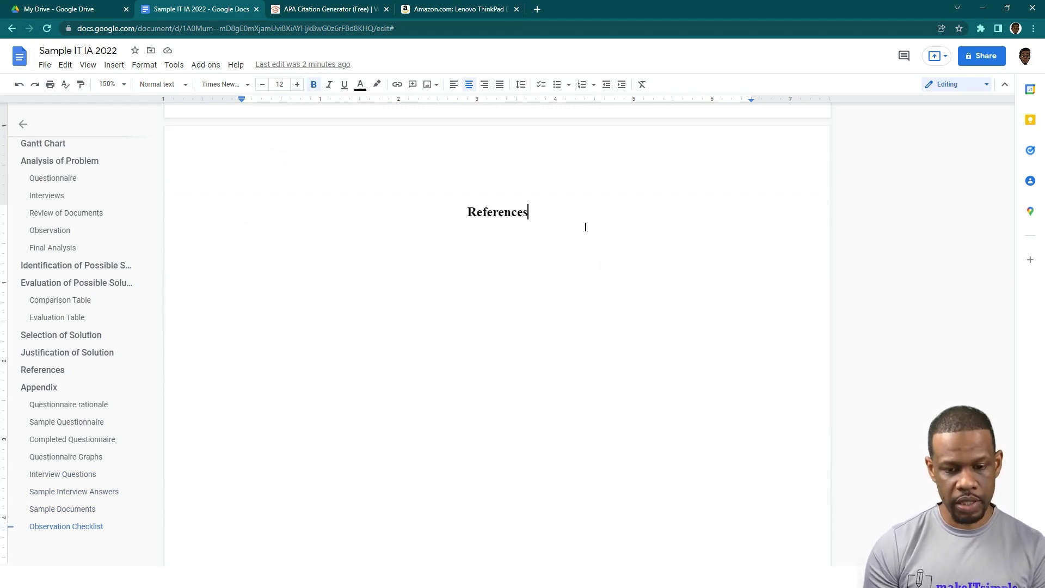
key(BackSpace)
key(BackSpace)
key(BackSpace)
key(BackSpace)
key(BackSpace)
key(BackSpace)
key(BackSpace)
key(BackSpace)
key(BackSpace)
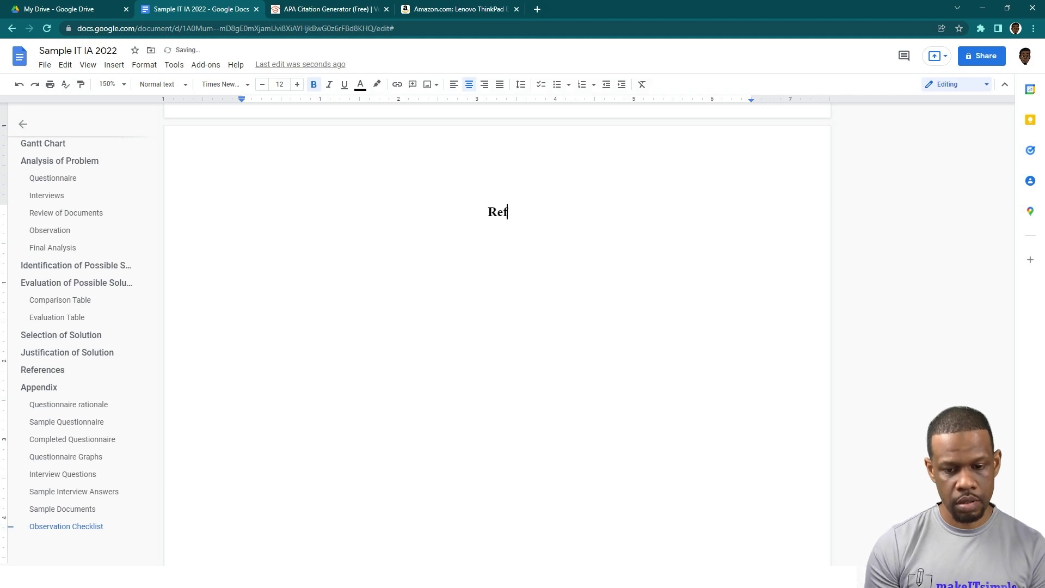
key(BackSpace)
key(BackSpace)
key(BackSpace)
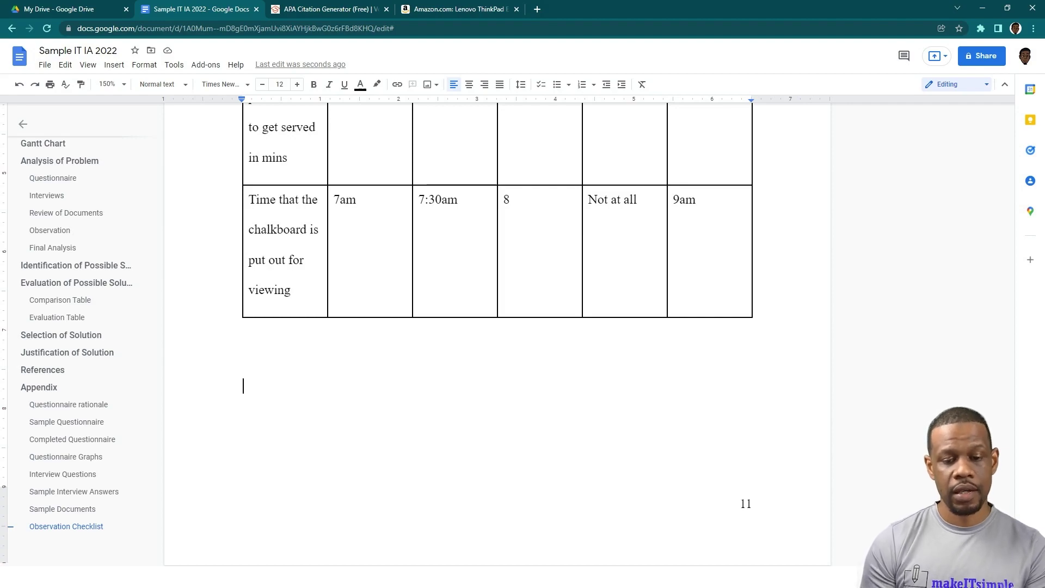
- Look back through the document's earlier sections and switch to Foxit Reader to check the CAPE syllabus criteria for Presentation
scroll(480, 306, up, 20)
scroll(480, 306, up, 20)
scroll(479, 308, up, 20)
scroll(482, 308, up, 20)
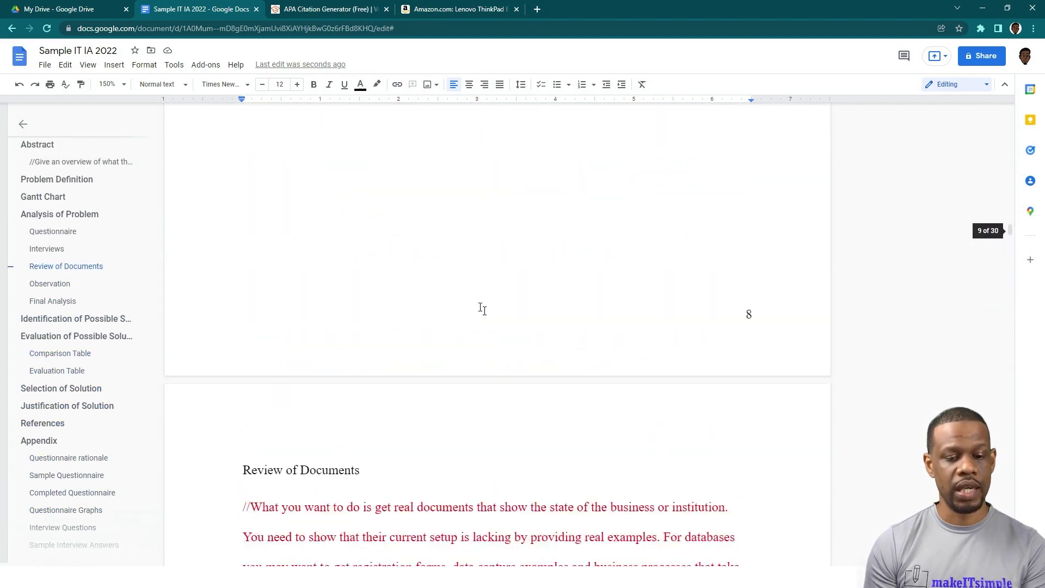
scroll(483, 308, up, 20)
scroll(483, 309, up, 20)
scroll(483, 309, down, 4)
scroll(482, 308, up, 4)
scroll(482, 309, down, 15)
scroll(482, 309, down, 5)
key(alt+Tab)
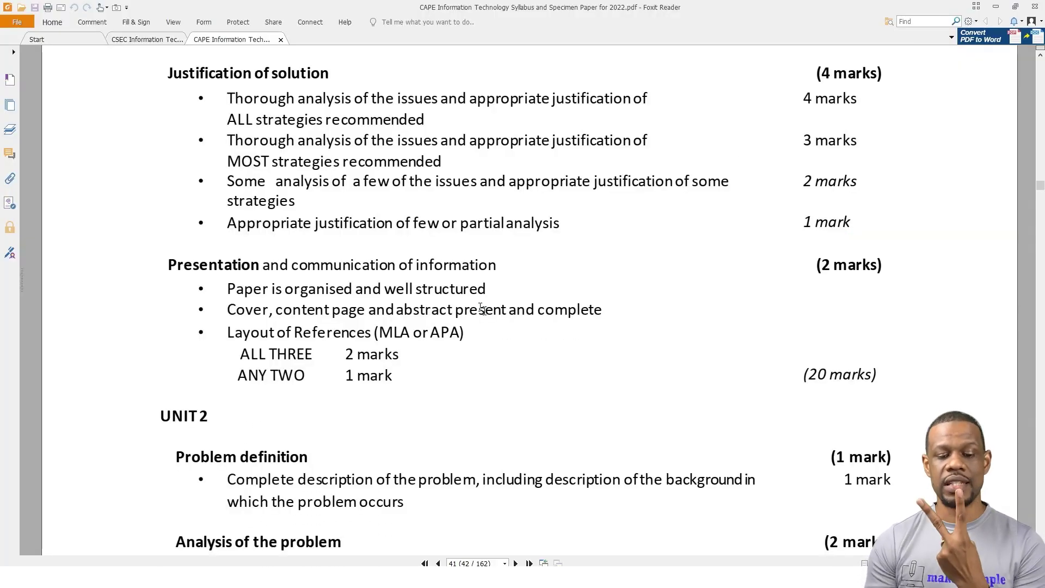